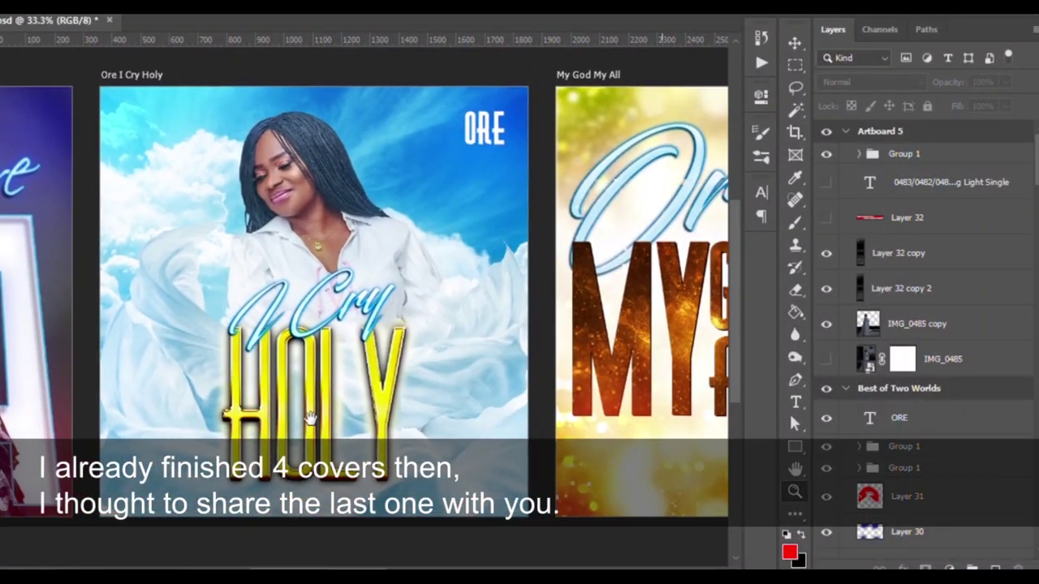
Bring the Burning Light artboard into view and hide the other finished cover groups.
left_click_drag(667, 406, 199, 406)
left_click_drag(695, 391, 205, 398)
left_click_drag(703, 392, 428, 361)
left_click(845, 131)
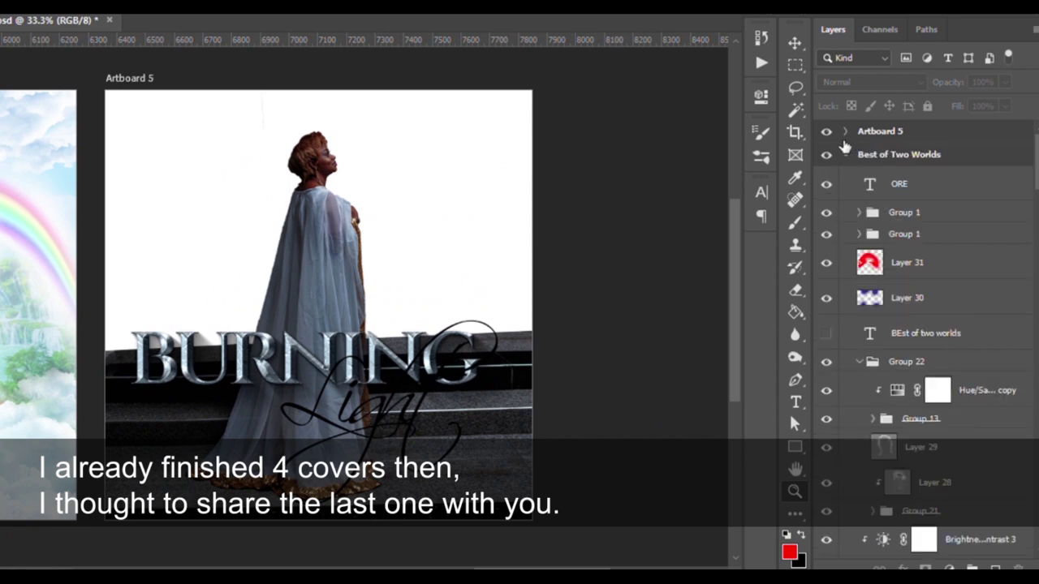
left_click(845, 154)
left_click(845, 178)
left_click(845, 224)
left_click_drag(826, 154, 826, 224)
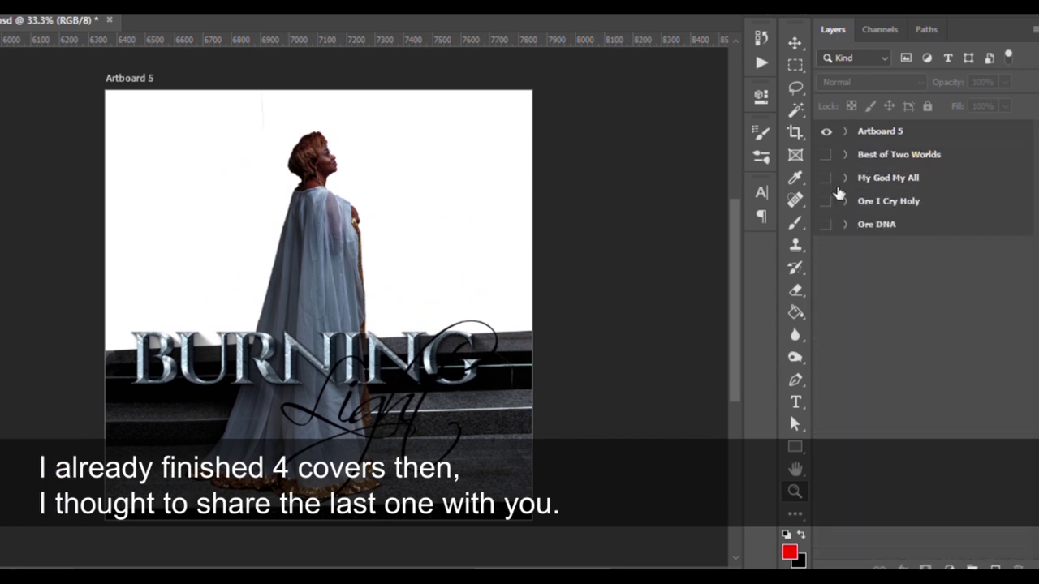
Expand Artboard 5 and delete Layer 32.
left_click(845, 132)
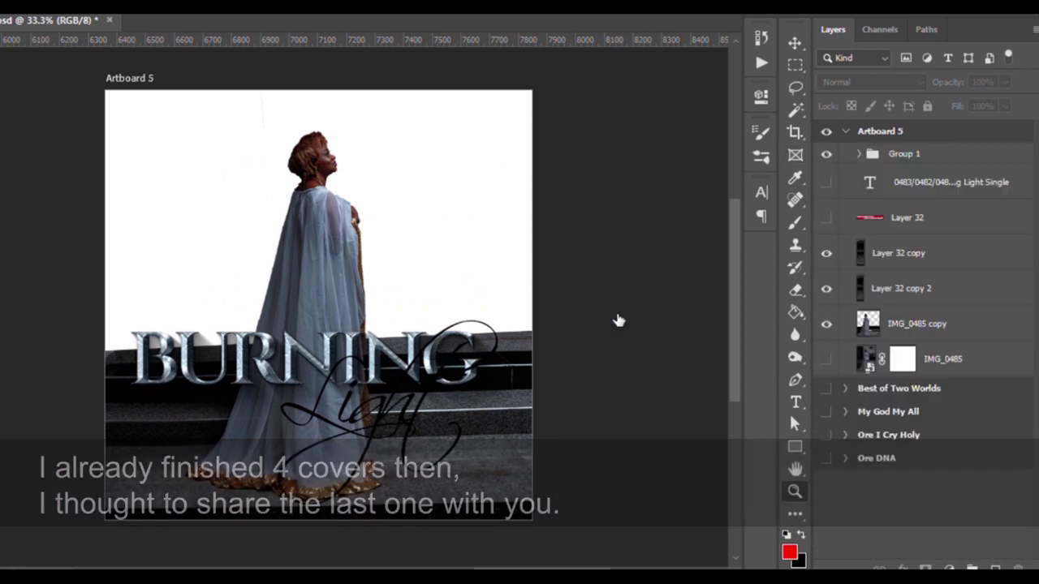
left_click(906, 218)
key("Delete")
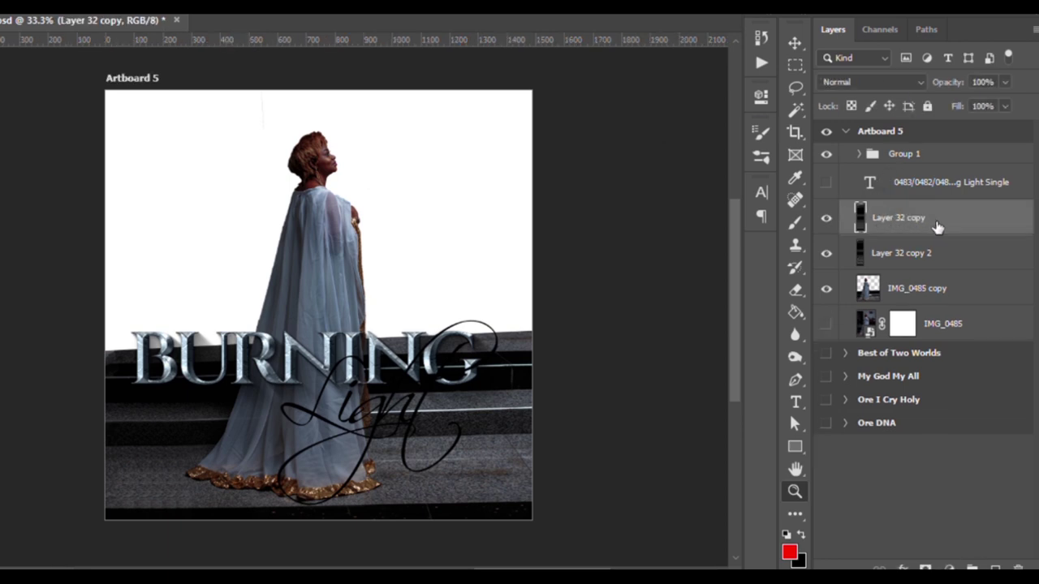
Merge the photo layers, add a mask, and hide the BURNING Light title group.
left_click(930, 292, "shift")
key("ctrl+e")
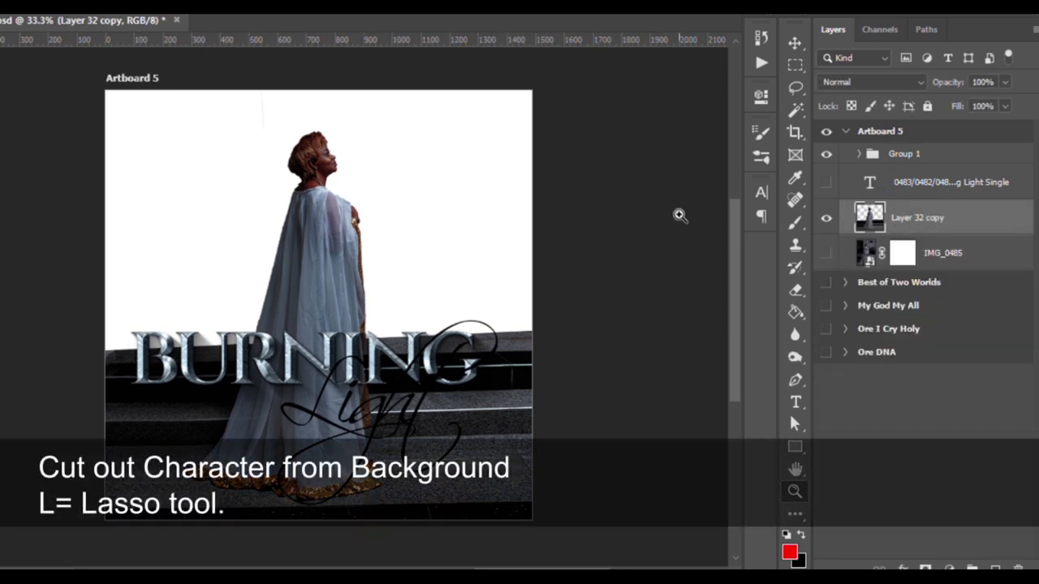
left_click(925, 568)
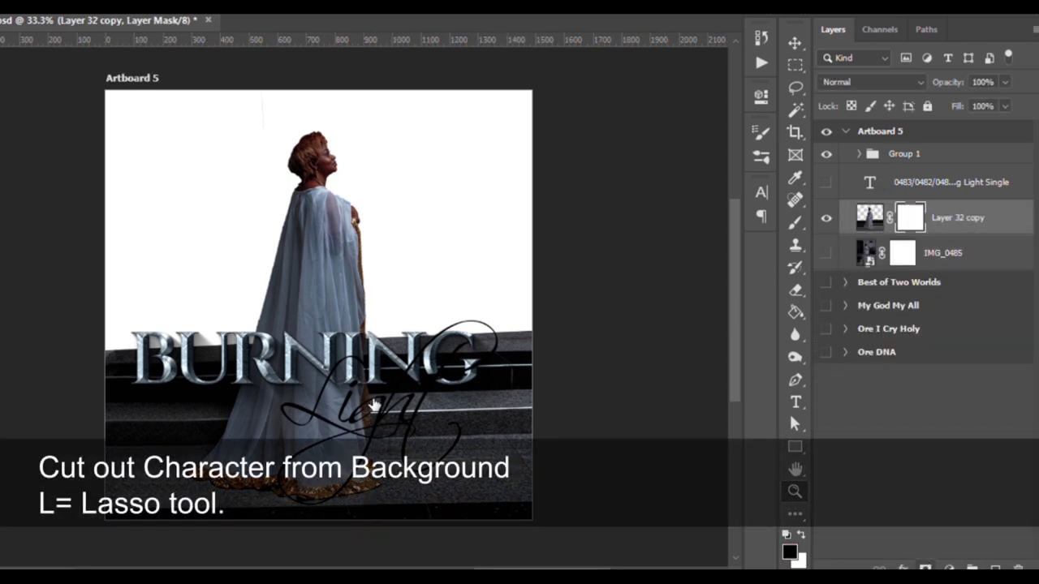
left_click(826, 155)
Lasso-trace the woman's dress edge and hem along the floor.
left_click(403, 390)
left_click(371, 441)
left_click(453, 294)
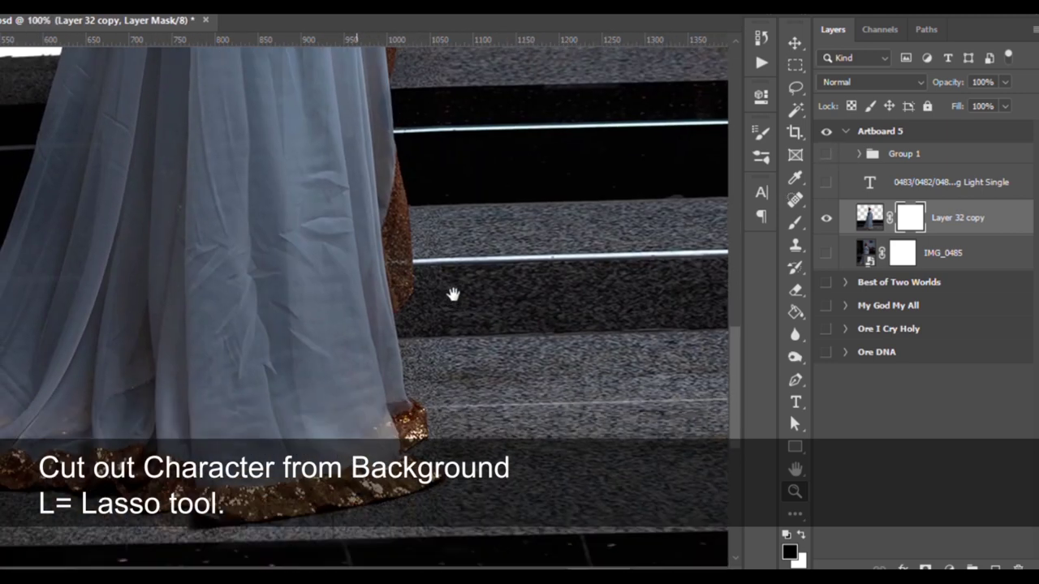
left_click(450, 379)
key("l")
scroll(464, 333, "up", 3)
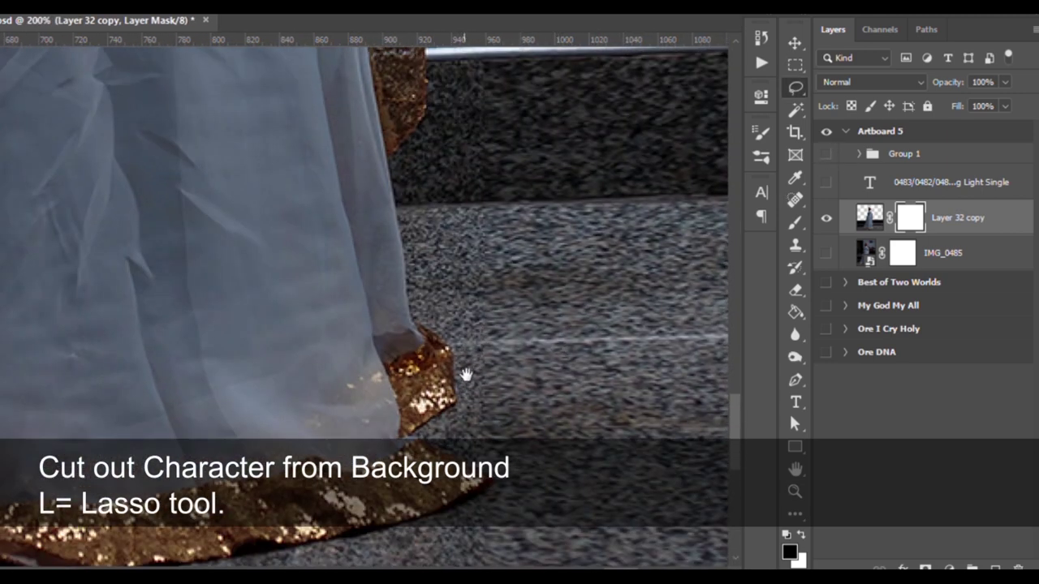
mouse_move(383, 154)
left_mouse_down()
mouse_move(440, 414)
mouse_move(359, 536)
left_mouse_up()
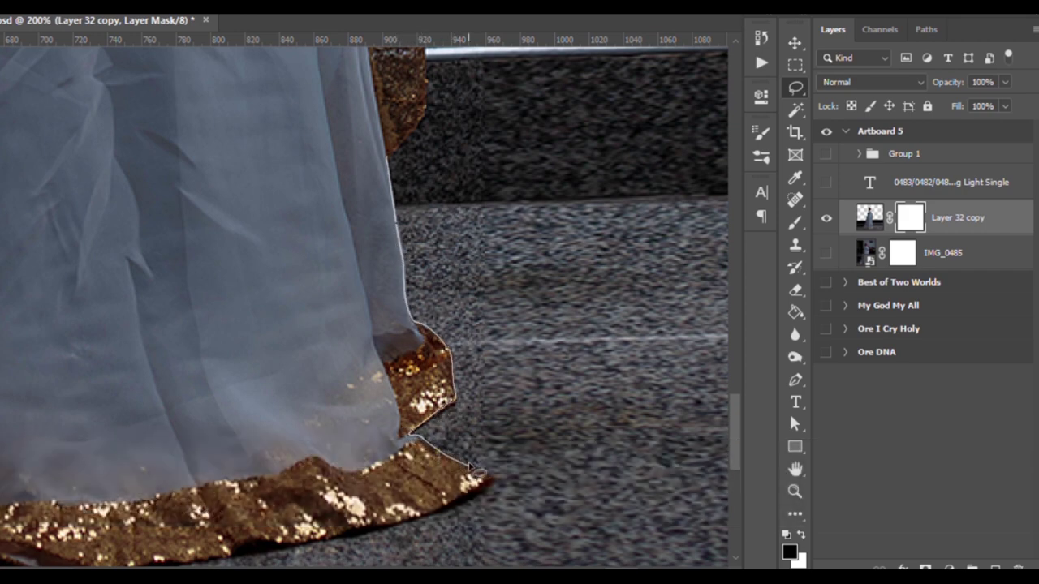
left_click_drag(358, 536, 207, 65)
scroll(323, 448, "down", 3)
mouse_move(478, 257)
left_mouse_down()
mouse_move(442, 369)
mouse_move(317, 386)
mouse_move(260, 353)
mouse_move(189, 362)
mouse_move(17, 325)
left_mouse_up()
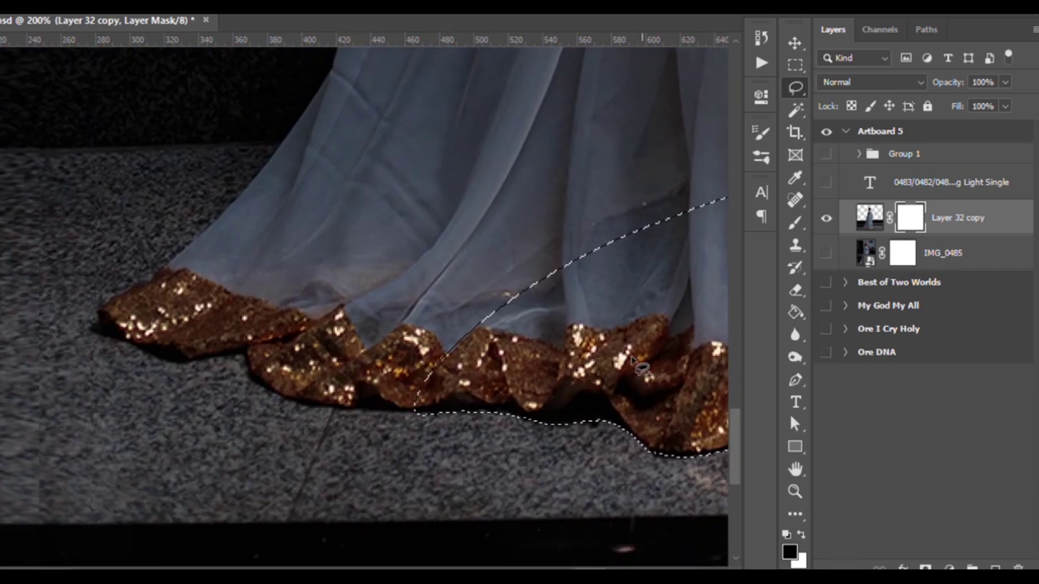
mouse_move(363, 199)
left_mouse_down()
mouse_move(503, 366)
mouse_move(349, 414)
mouse_move(91, 329)
mouse_move(117, 290)
mouse_move(337, 186)
left_mouse_up()
mouse_move(162, 276)
left_mouse_down()
mouse_move(355, 47)
mouse_move(293, 141)
mouse_move(164, 276)
mouse_move(65, 500)
mouse_move(536, 93)
mouse_move(317, 69)
mouse_move(227, 304)
mouse_move(179, 386)
mouse_move(686, 241)
mouse_move(325, 243)
mouse_move(227, 343)
mouse_move(545, 158)
mouse_move(502, 446)
mouse_move(501, 418)
mouse_move(545, 369)
mouse_move(555, 325)
mouse_move(546, 225)
mouse_move(174, 378)
mouse_move(154, 268)
left_mouse_up()
Extend the lasso selection around the gold cape and her upper body.
mouse_move(497, 213)
left_mouse_down()
mouse_move(529, 112)
mouse_move(546, 221)
mouse_move(533, 298)
mouse_move(401, 394)
mouse_move(506, 108)
left_mouse_up()
mouse_move(513, 66)
left_mouse_down()
mouse_move(487, 212)
mouse_move(499, 406)
left_mouse_up()
mouse_move(199, 244)
left_mouse_down()
mouse_move(572, 223)
mouse_move(401, 382)
left_mouse_up()
mouse_move(205, 96)
left_mouse_down()
mouse_move(216, 163)
mouse_move(162, 371)
mouse_move(601, 142)
left_mouse_up()
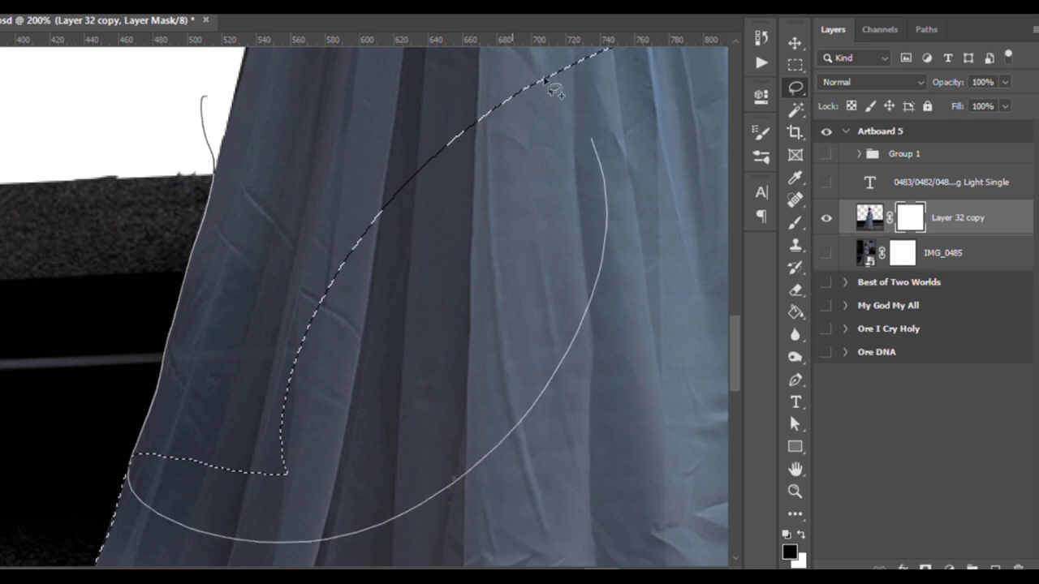
left_click_drag(512, 444, 341, 444)
key("ctrl+minus")
key("ctrl+minus")
key("ctrl+minus")
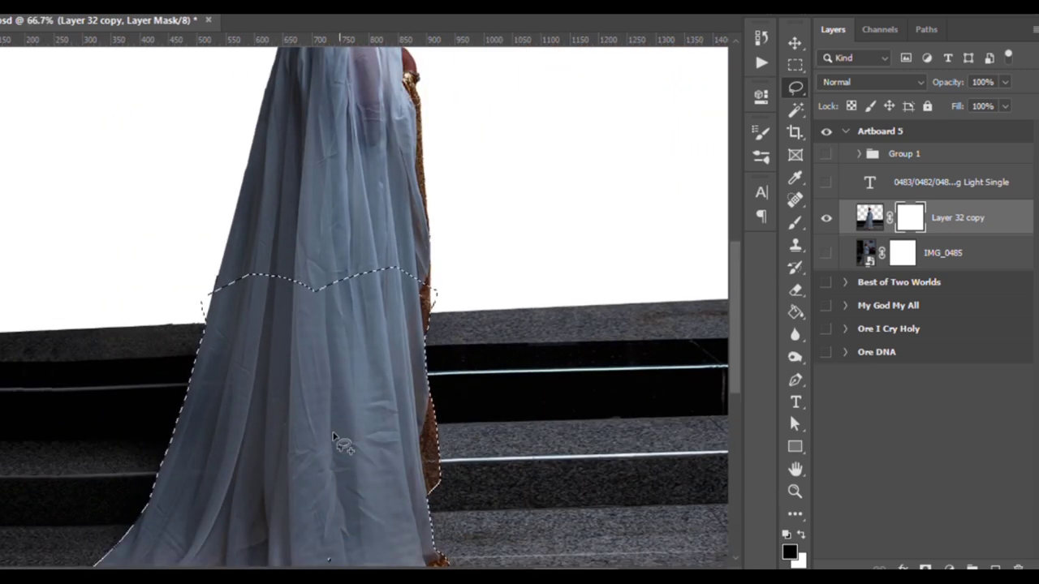
mouse_move(192, 193)
left_mouse_down()
mouse_move(180, 255)
mouse_move(218, 349)
left_mouse_up()
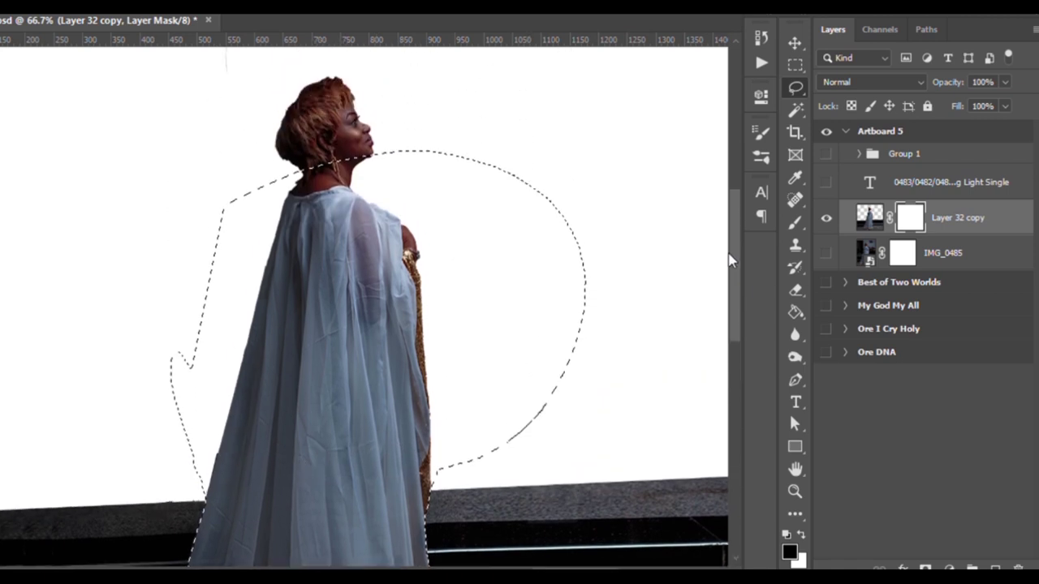
Move the selected woman onto her own layer and hide the stairs photo.
key("ctrl+2")
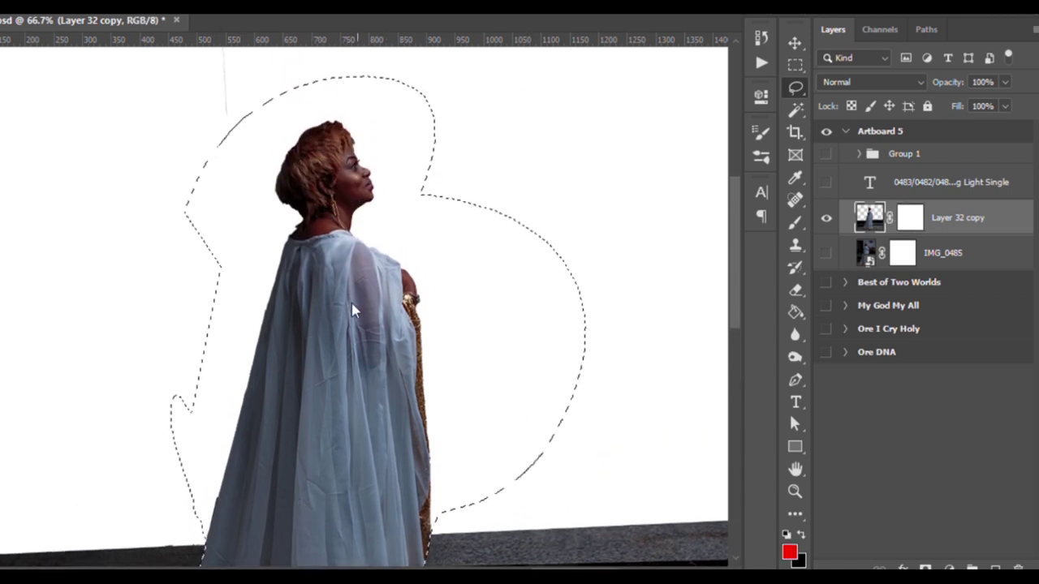
key("ctrl+shift+j")
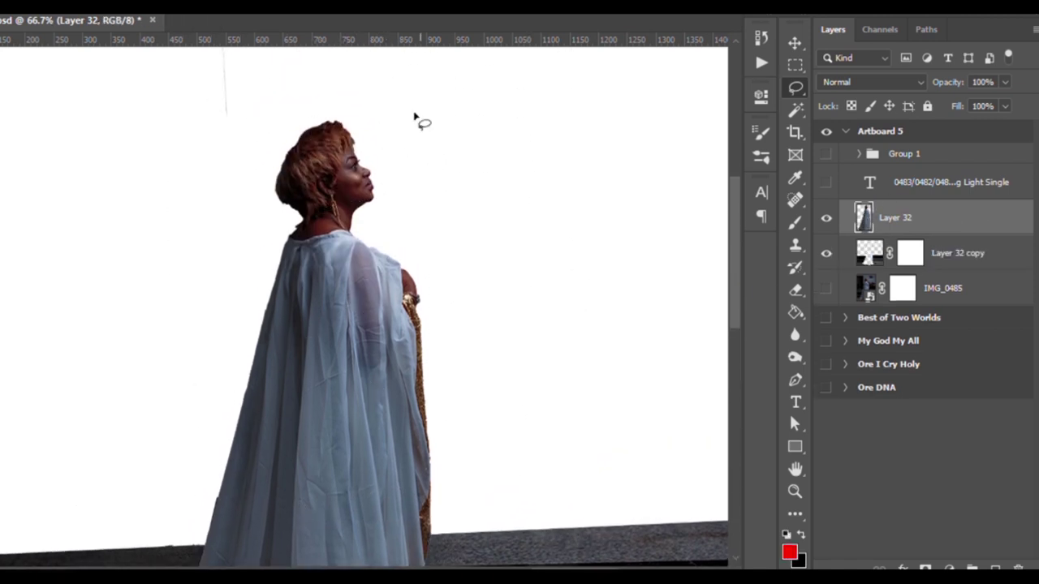
key("ctrl+minus")
key("ctrl+minus")
left_click(827, 254)
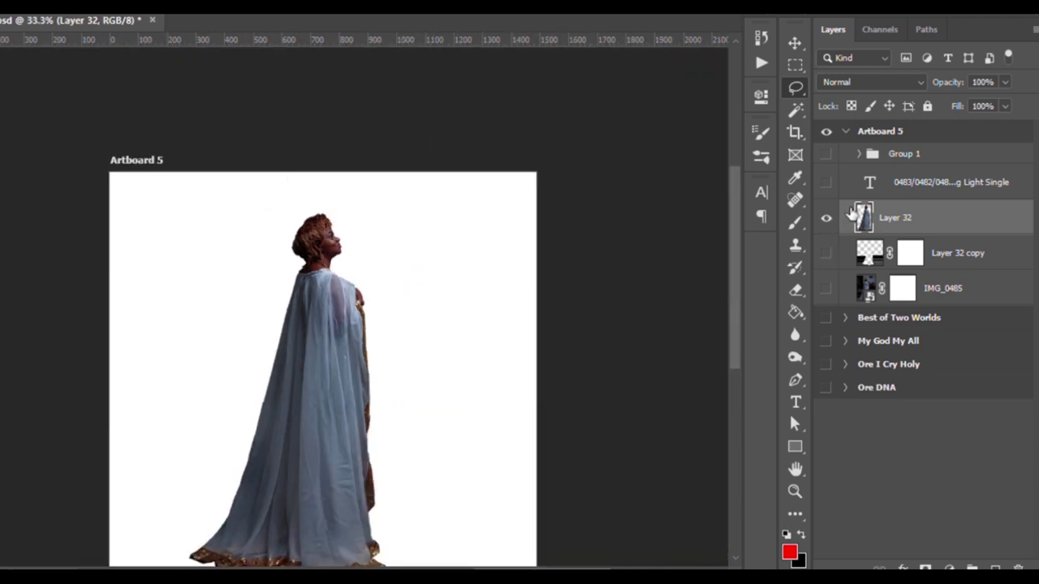
Show the stairs photo again and create a new empty layer below the photo layers.
left_click(826, 253)
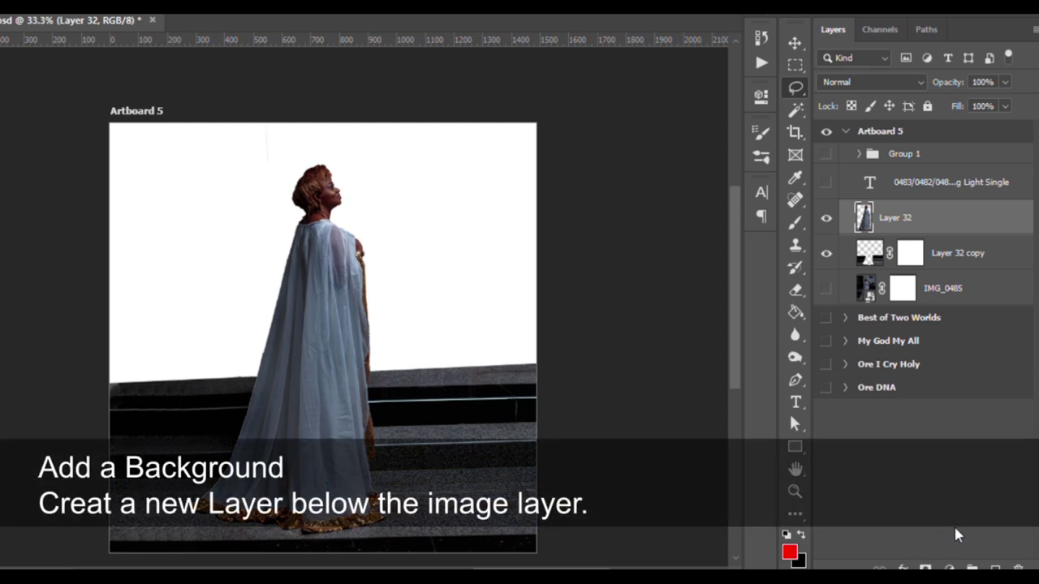
left_click(930, 316)
left_click(996, 568)
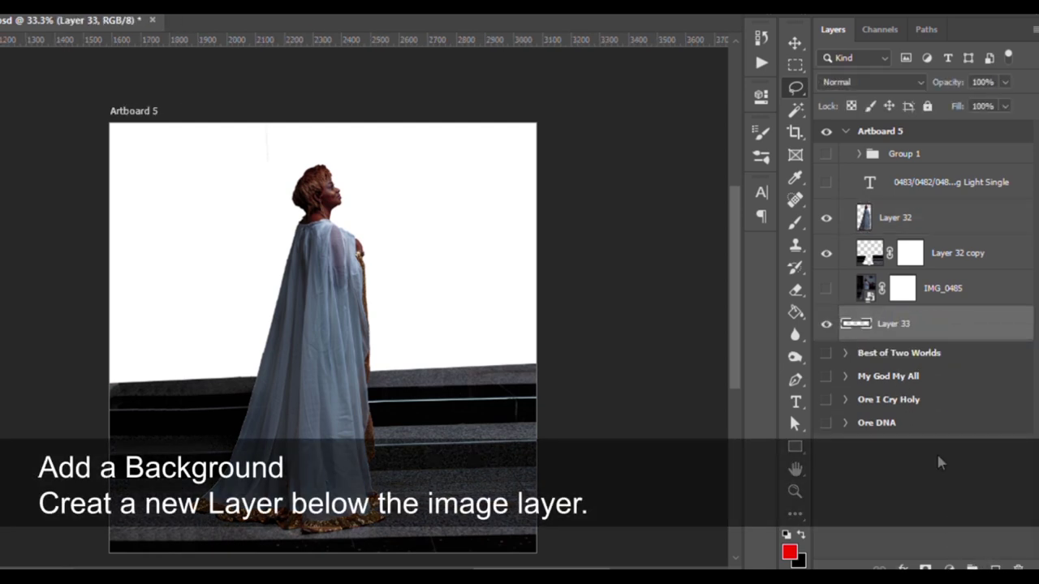
left_click_drag(905, 324, 907, 309)
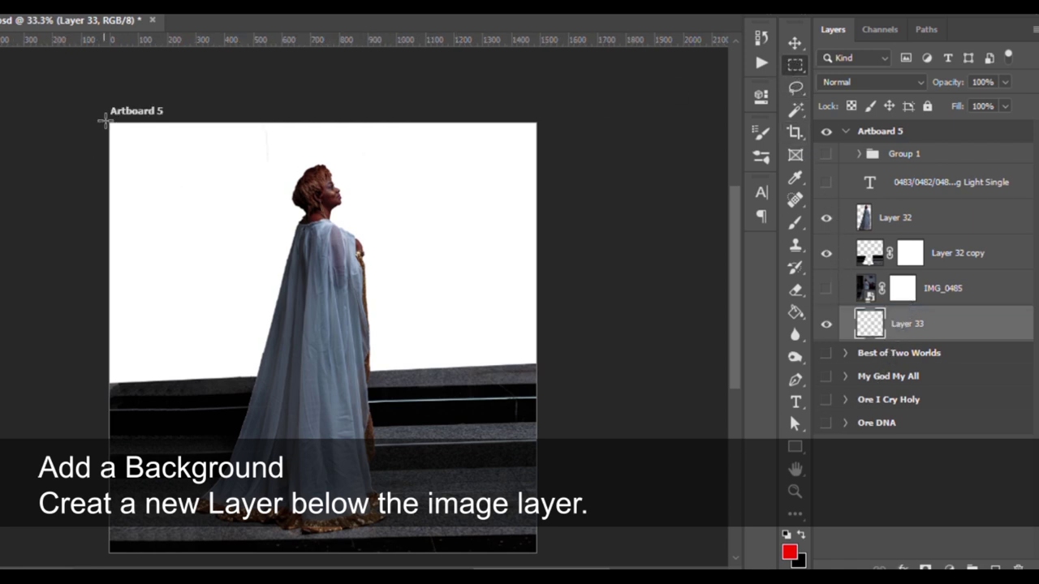
Fill the new layer with black across the whole artboard.
left_click_drag(109, 123, 538, 554)
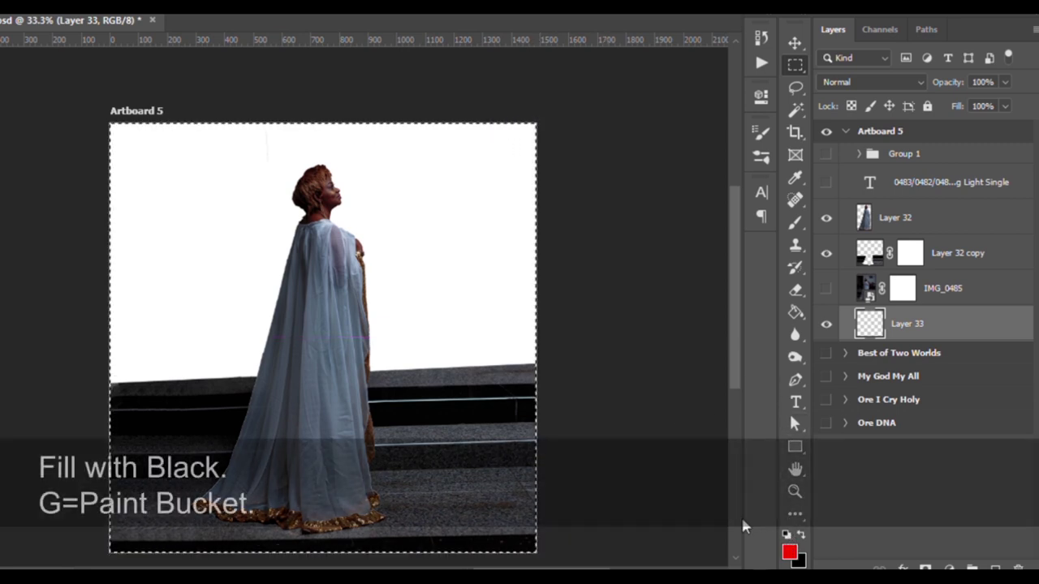
key("d")
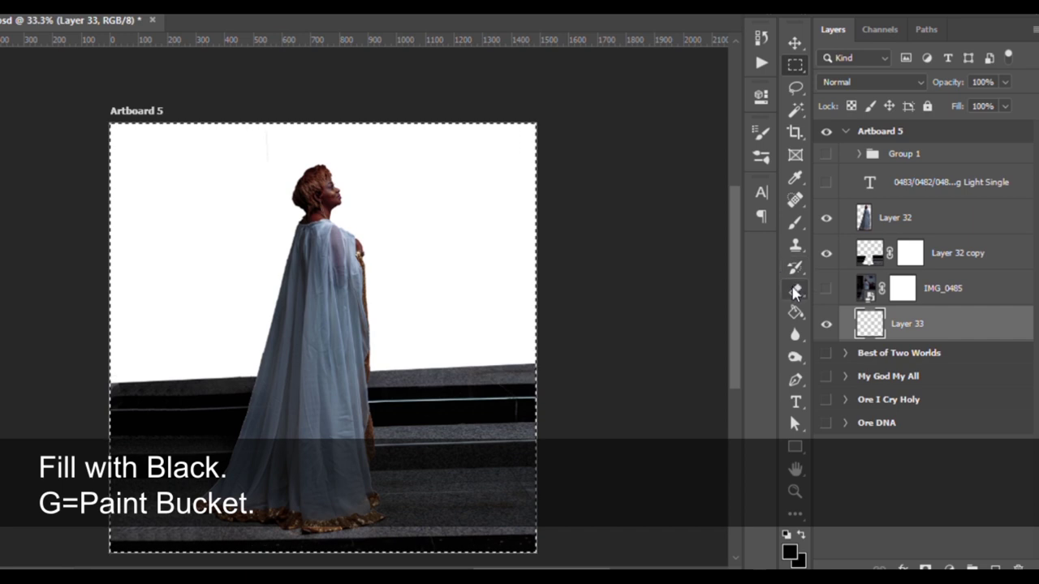
left_click(795, 313)
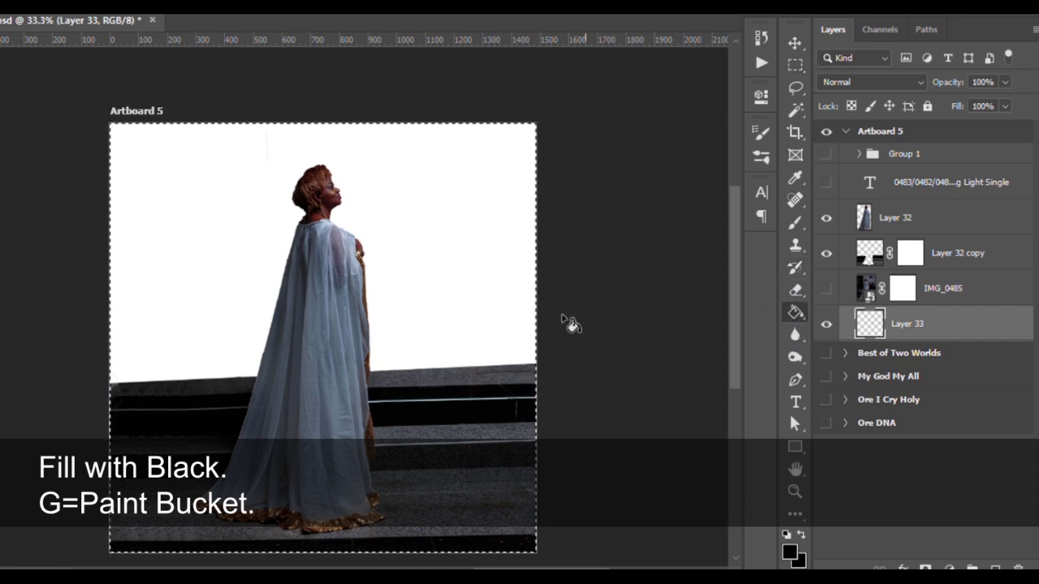
left_click(443, 316)
key("ctrl+d")
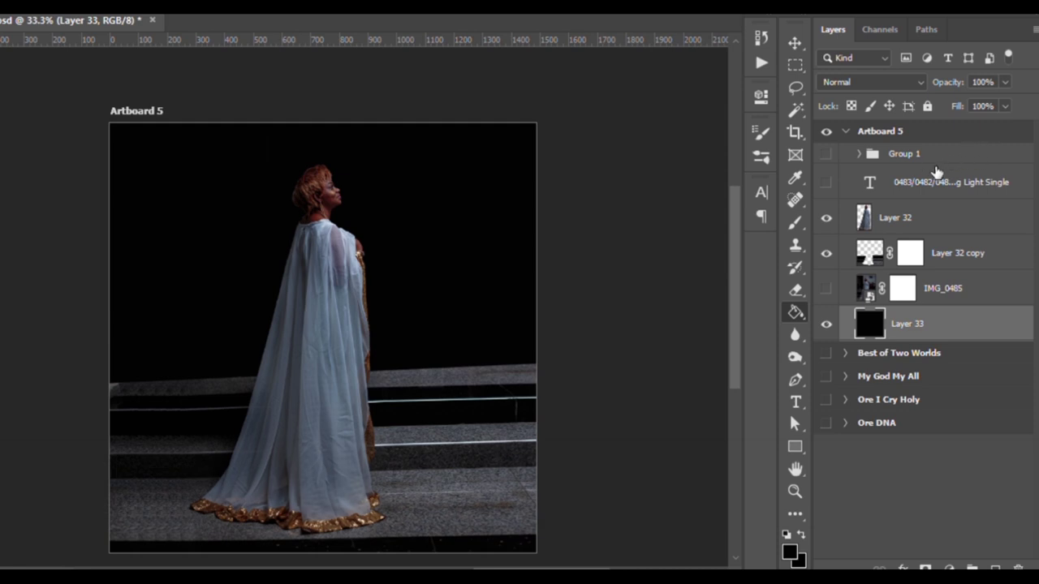
left_click(913, 217)
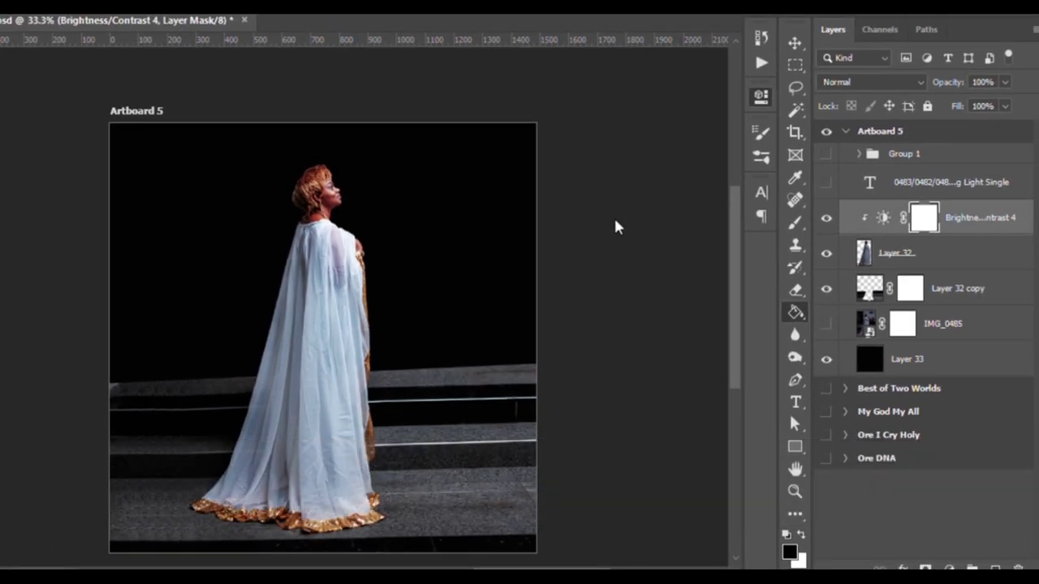
Add a Vibrance adjustment layer clipped to the woman's Layer 32.
left_click(893, 252)
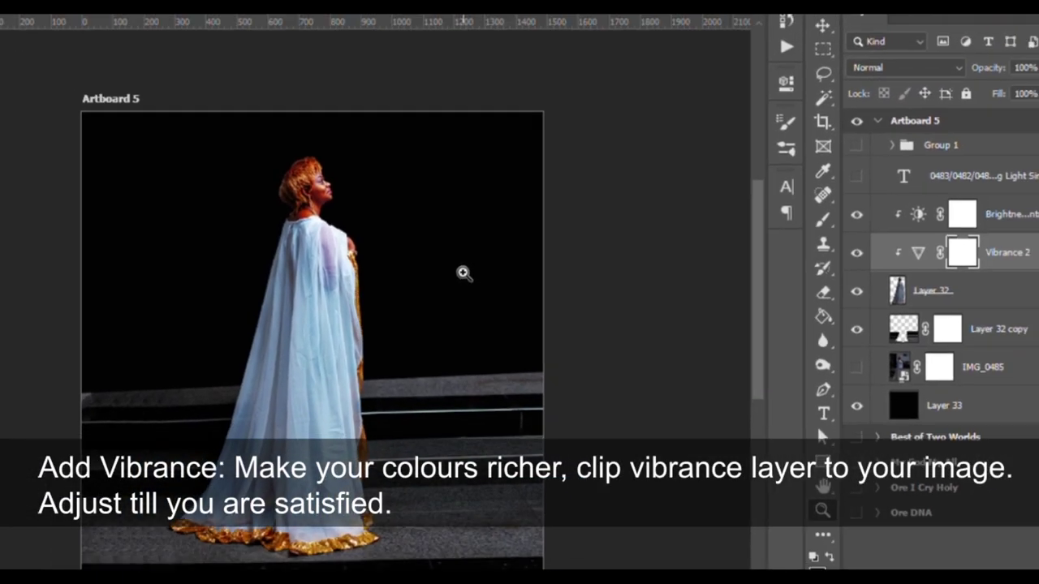
Paint the face out of the Vibrance 2 mask and give Layer 32 a blank mask.
left_click(402, 142)
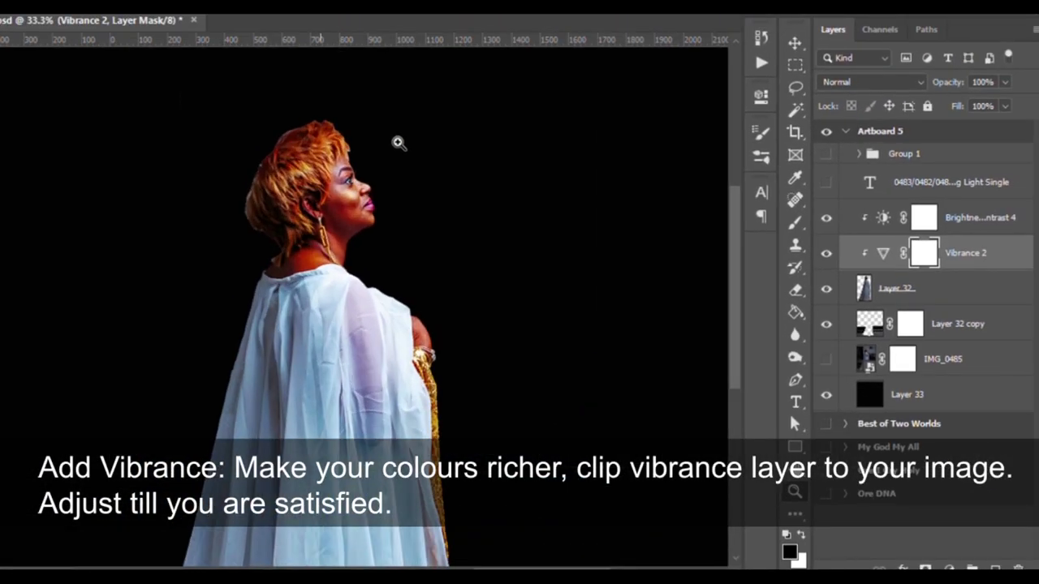
left_click(796, 221)
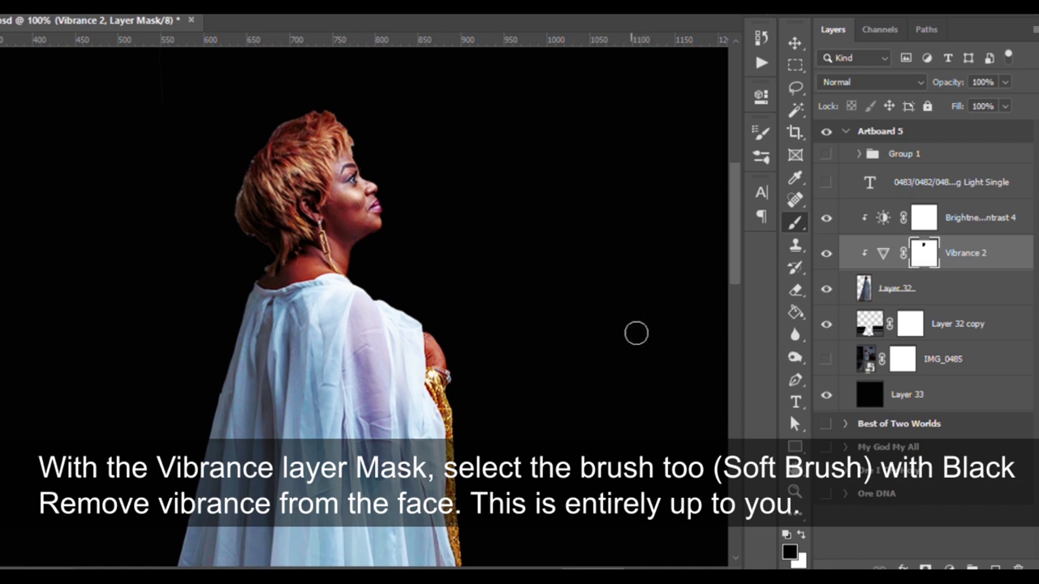
left_click(943, 284)
left_click(925, 568)
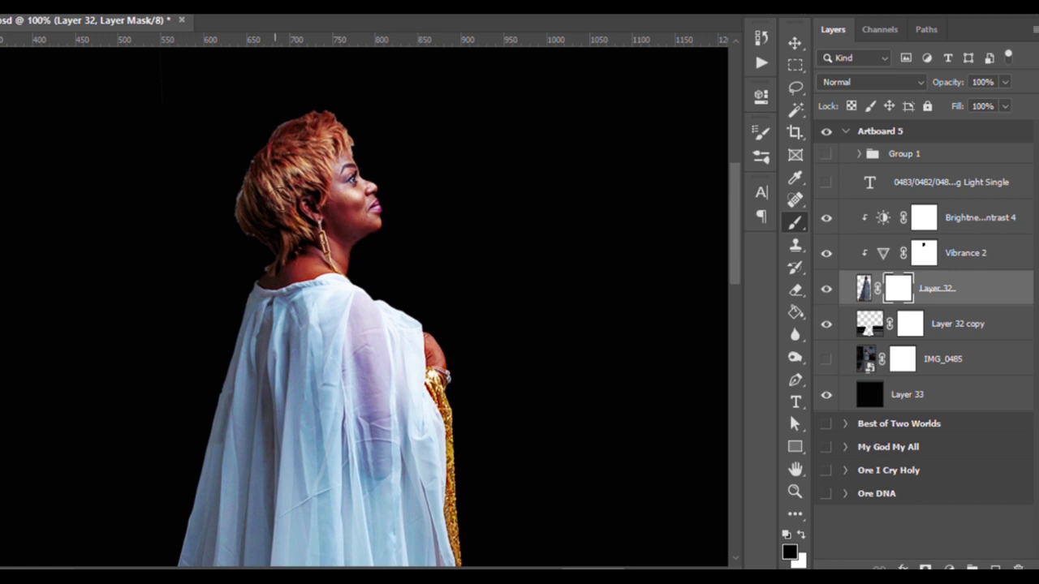
Zoom in on the face, toggle Layer 33 to check the cut-out edges, and hide Vibrance 2 and Brightness/Contrast 4.
key("z")
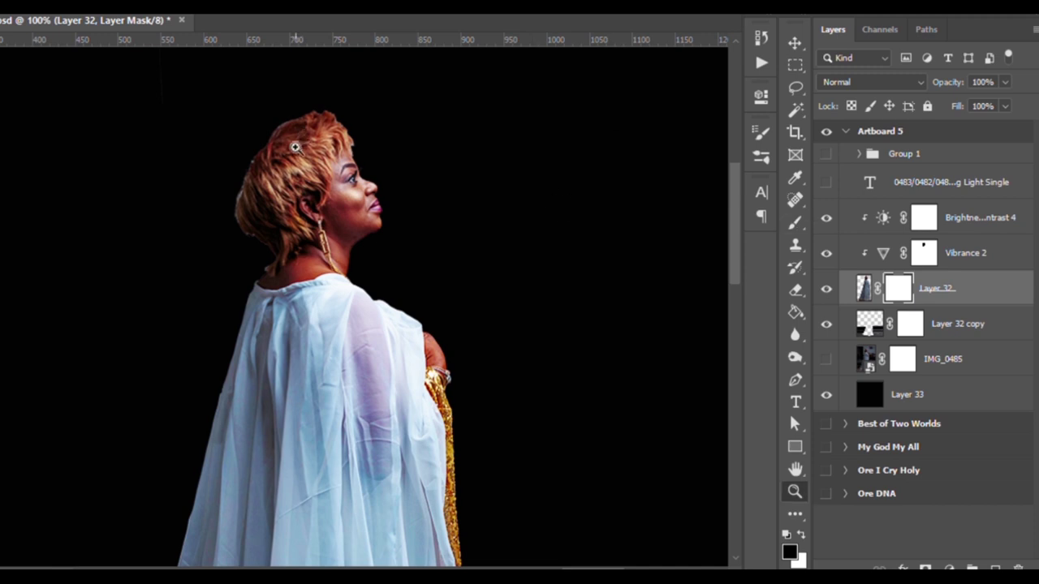
left_click(296, 147)
left_click(296, 147)
key("b")
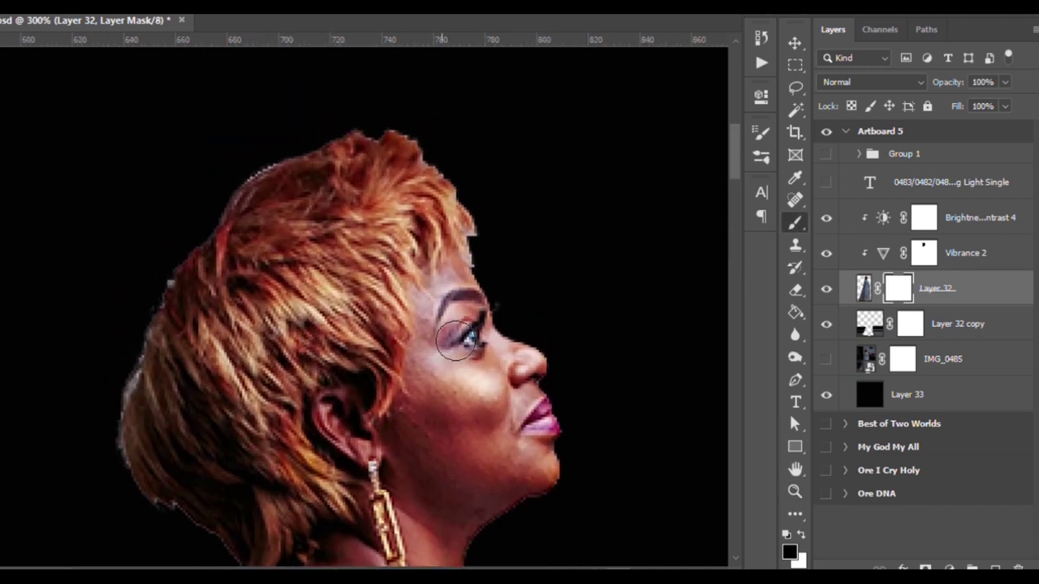
left_click(827, 396)
left_click(828, 396)
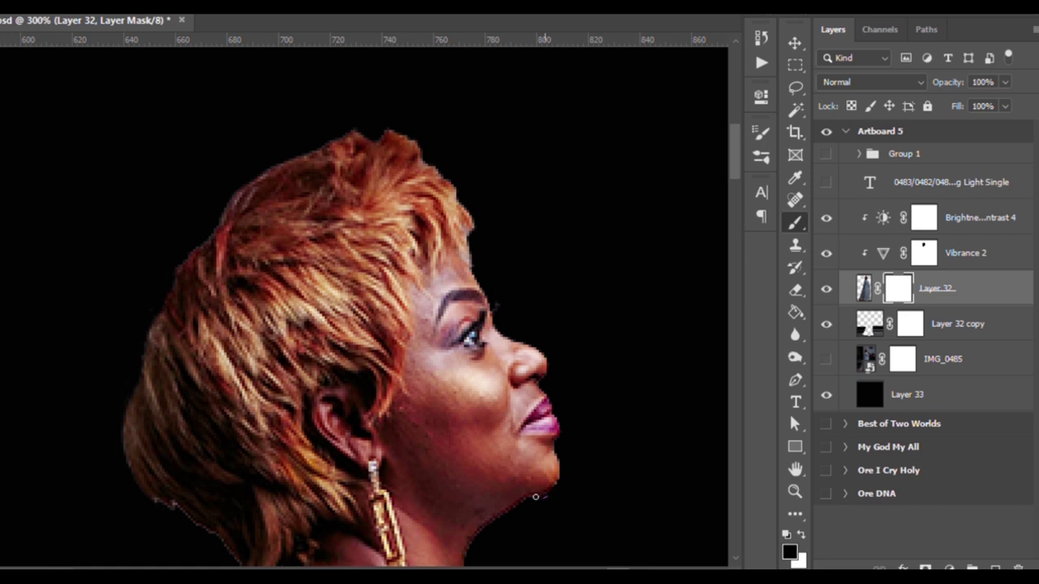
scroll(496, 455, "down", 3)
scroll(492, 349, "down", 2)
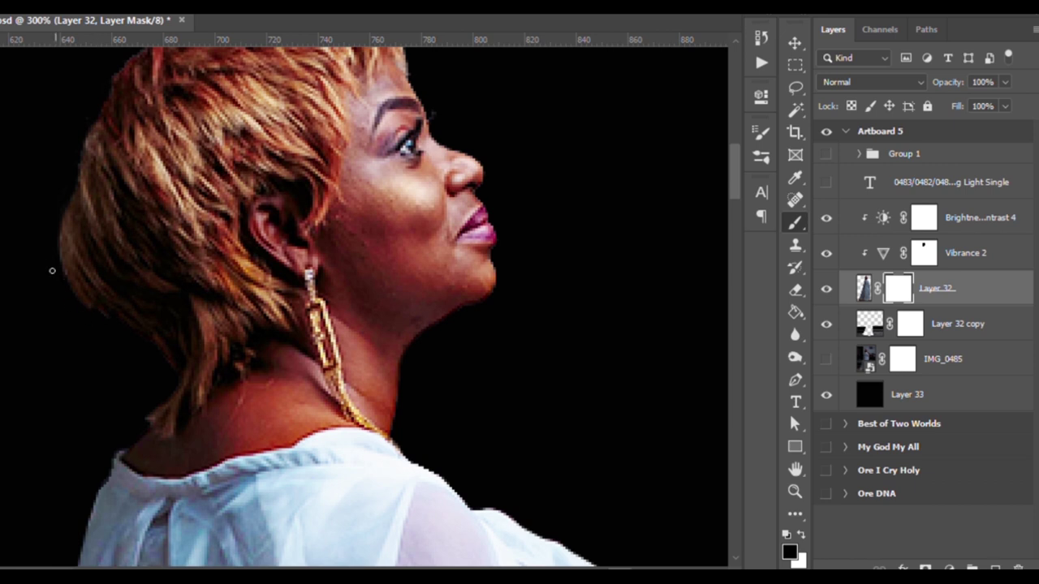
left_click(826, 395)
left_click(827, 395)
left_click_drag(826, 253, 826, 217)
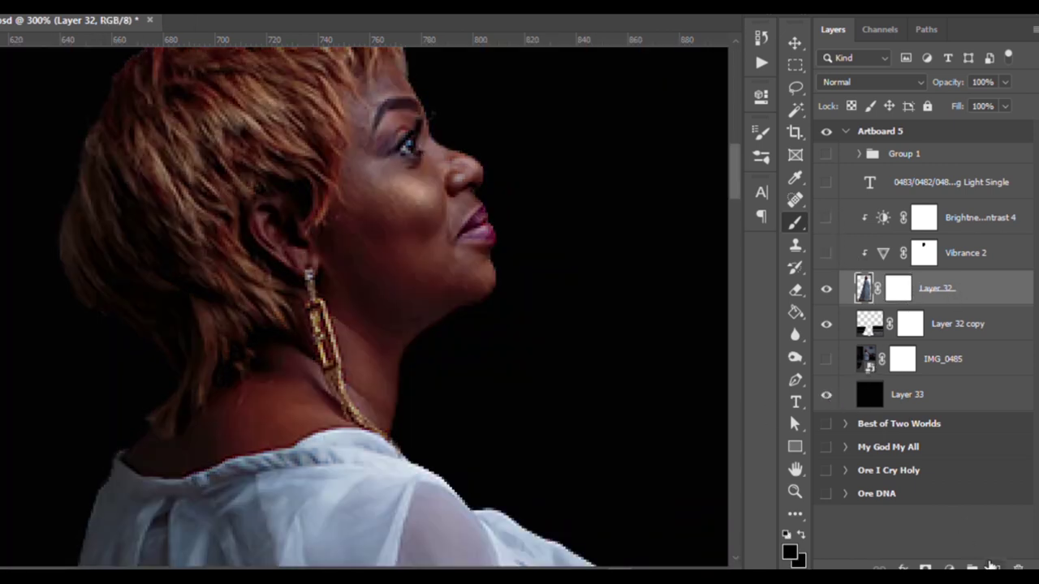
Create a new layer clipped above Layer 32 and paint a sampled skin tone down the neck.
key("ctrl+shift+alt+n")
left_click(229, 390, "alt")
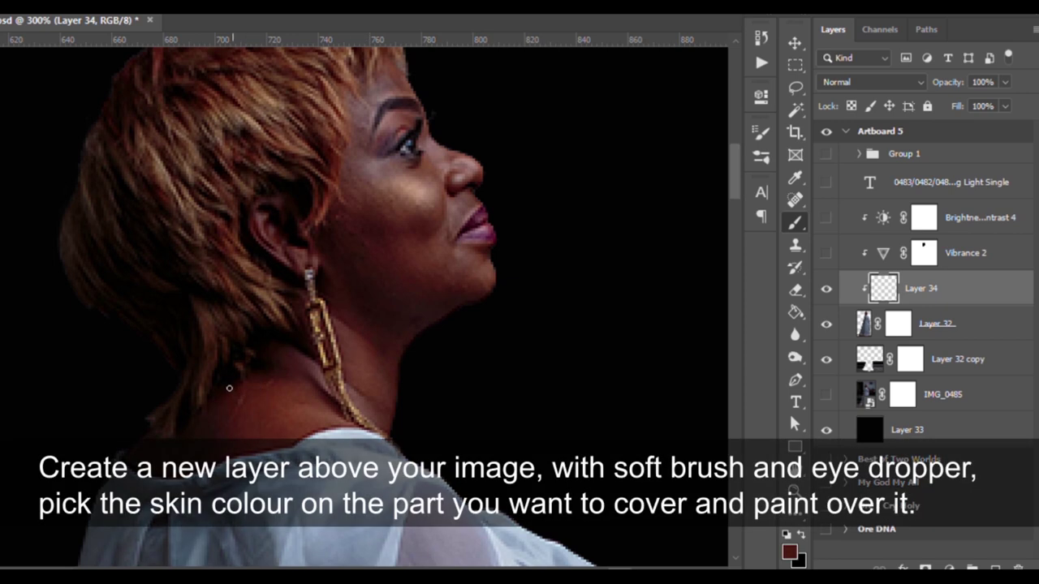
mouse_move(240, 383)
left_mouse_down()
mouse_move(249, 399)
mouse_move(240, 430)
mouse_move(241, 404)
mouse_move(292, 385)
left_mouse_up()
left_click_drag(444, 390, 422, 460)
Sample face skin tones and dab them onto the chin and cheek.
left_click(400, 340, "alt")
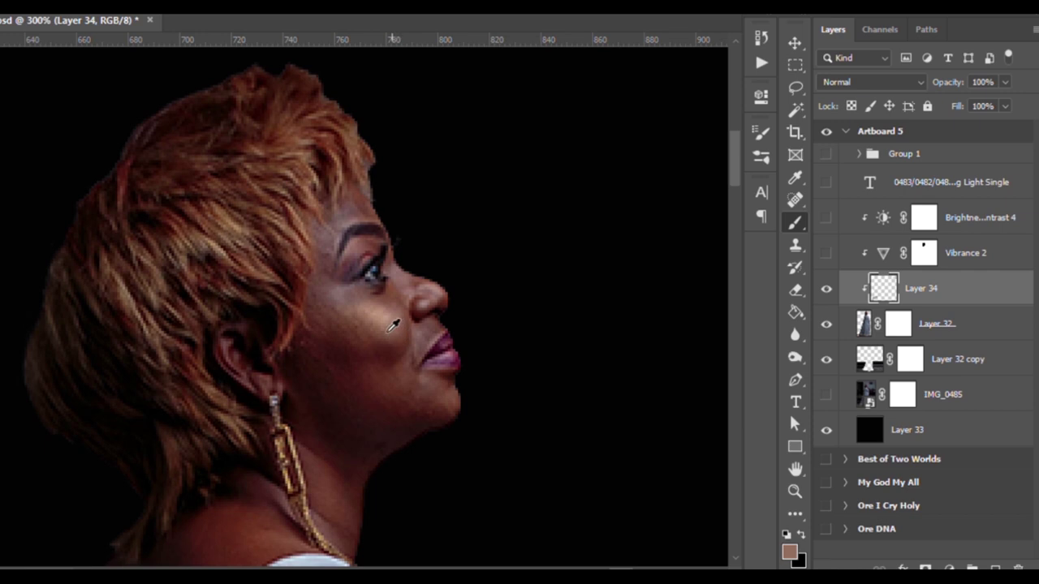
left_click(390, 329, "alt")
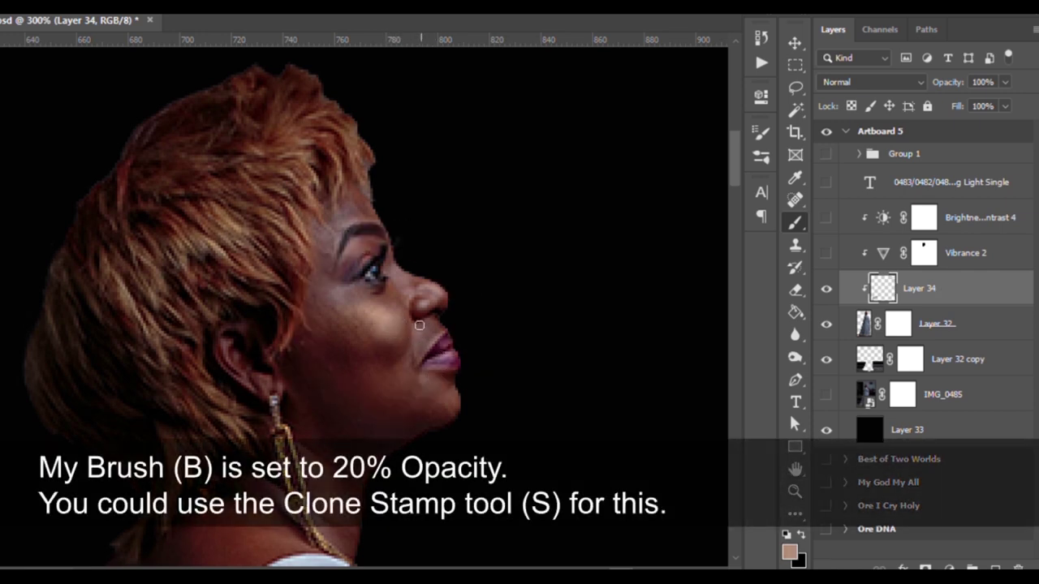
left_click(410, 282, "alt")
left_click(451, 400)
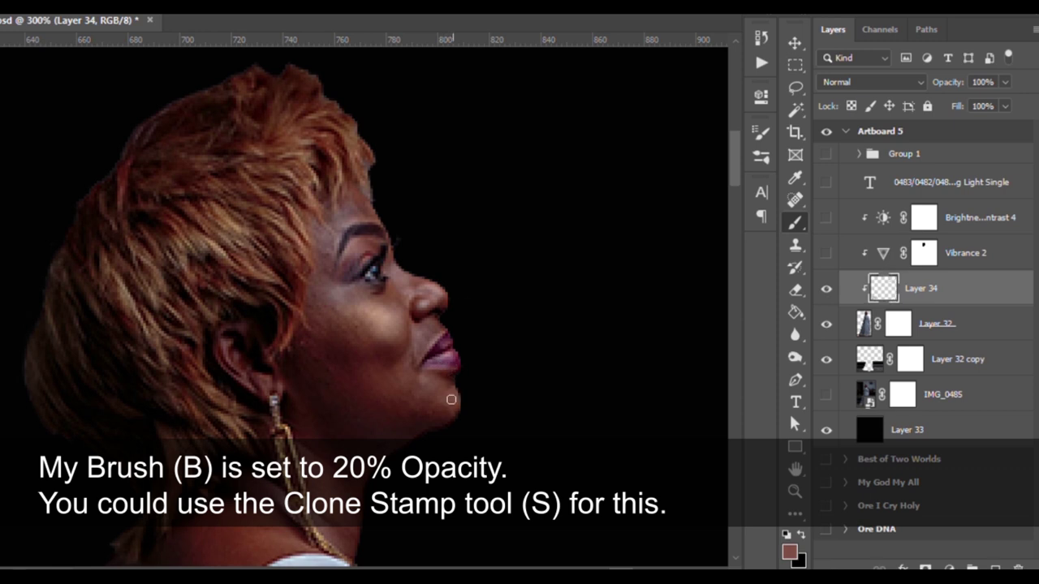
left_click(301, 340, "alt")
left_click(339, 358)
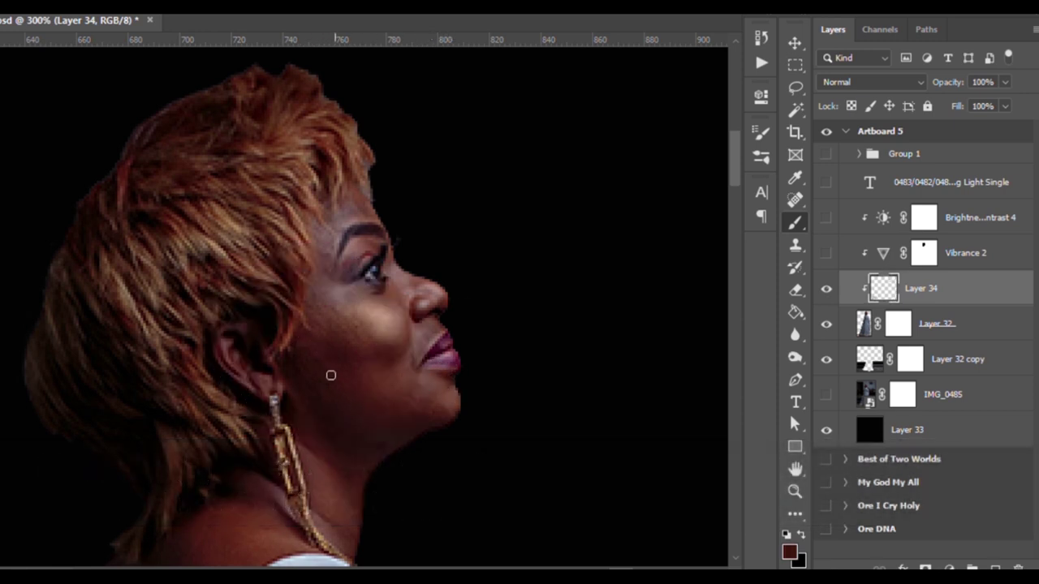
left_click(356, 338, "alt")
left_click(401, 443, "alt")
left_click(366, 421, "alt")
left_click(430, 398, "alt")
left_click(426, 411, "alt")
left_click(413, 410, "alt")
Paint a faint sampled skin stroke from cheek to forehead and resample neck tones.
left_click(397, 329, "alt")
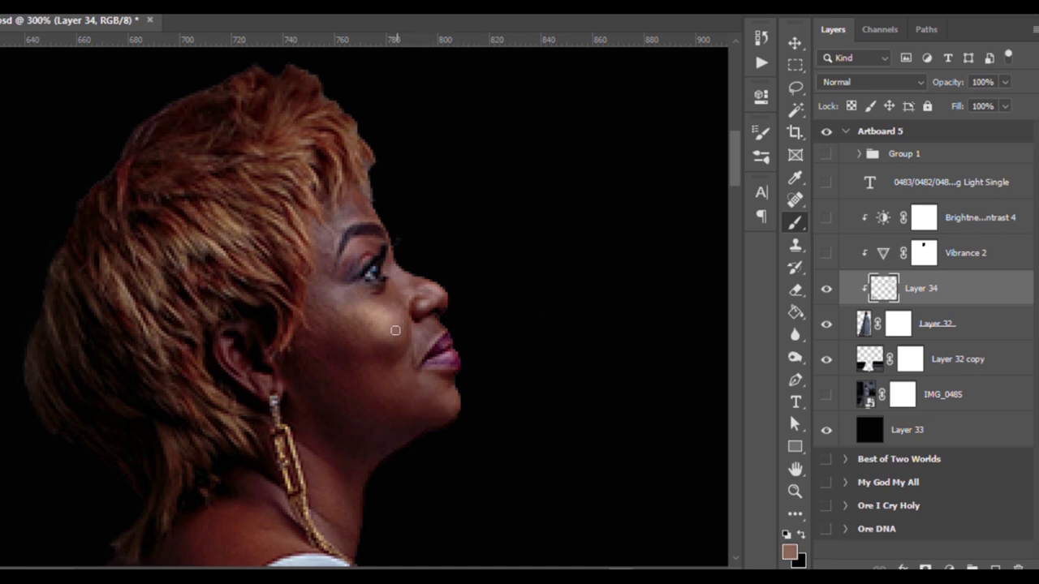
left_click(323, 305, "alt")
left_click_drag(312, 300, 326, 247)
left_click(318, 357, "alt")
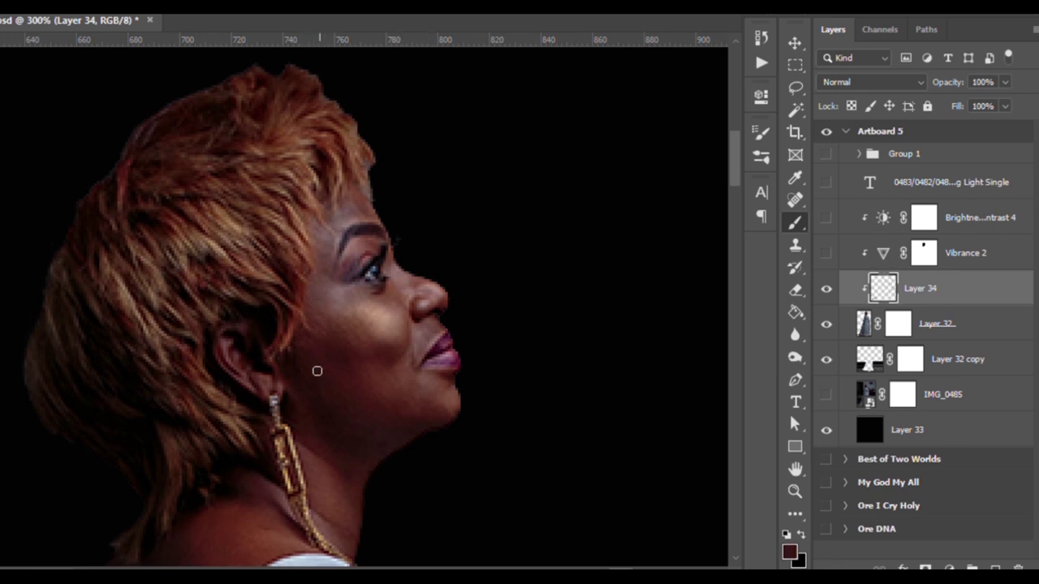
scroll(317, 371, "down", 5)
left_click(282, 381, "alt")
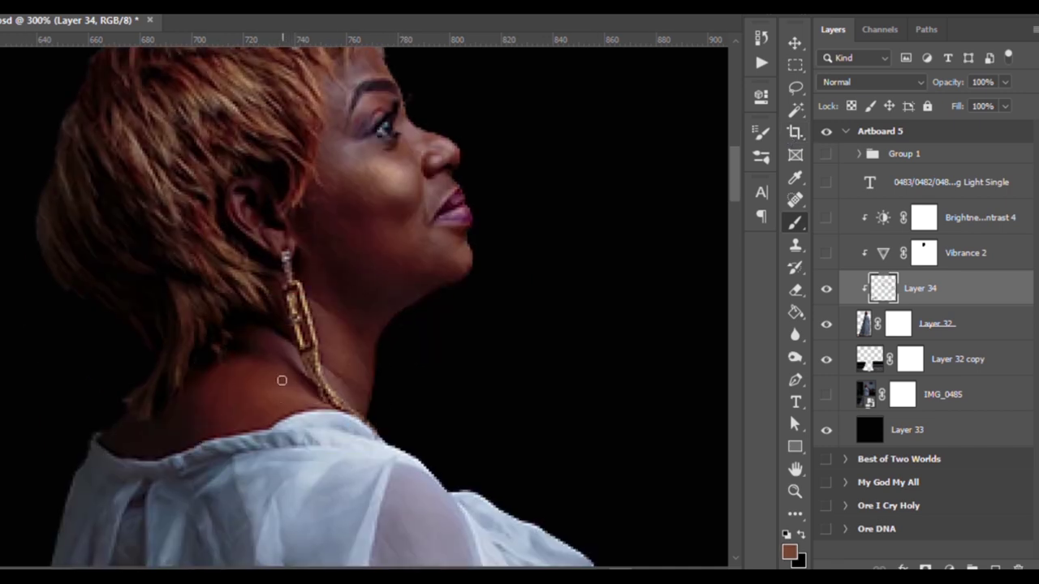
scroll(406, 402, "up", 4)
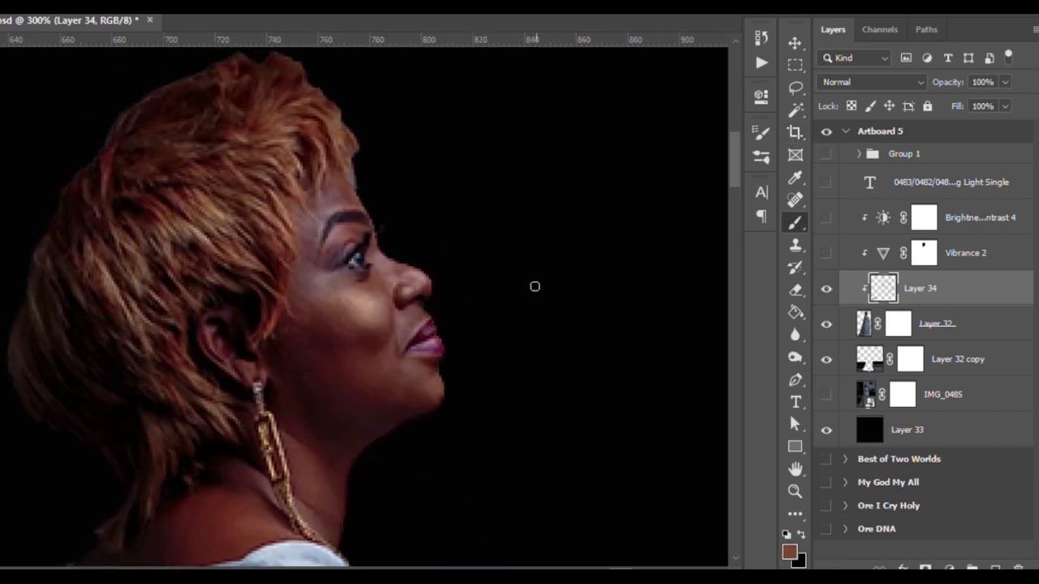
Toggle Layer 34 to compare the retouch, then target Layer 32's mask and zoom out.
left_click(828, 290)
left_click(827, 289)
left_click(827, 290)
left_click(828, 290)
left_click(827, 290)
left_click(827, 290)
left_click(898, 324)
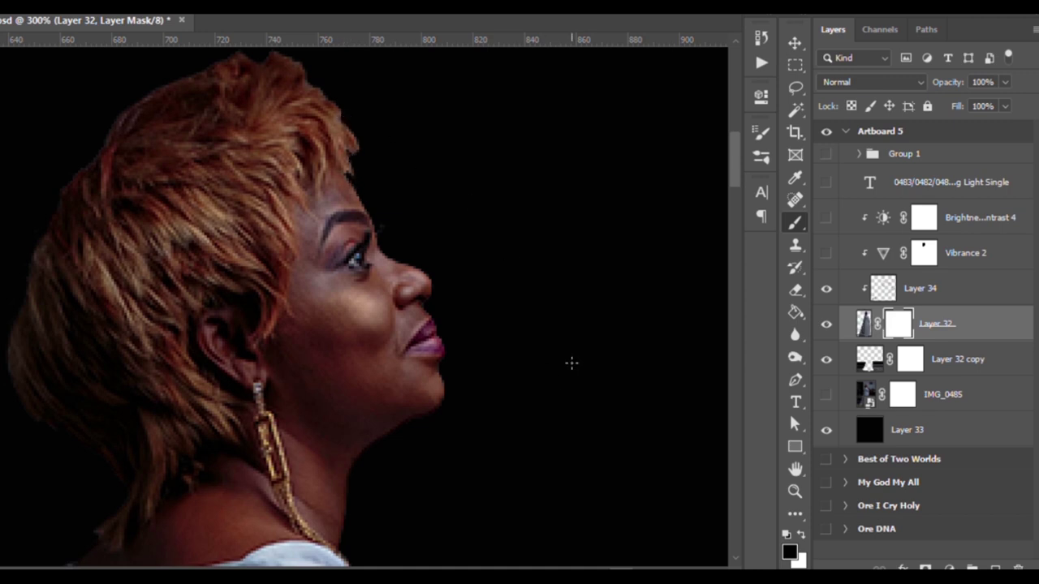
scroll(571, 363, "down", 1)
scroll(571, 363, "down", 1)
scroll(572, 363, "down", 1)
scroll(572, 366, "down", 1)
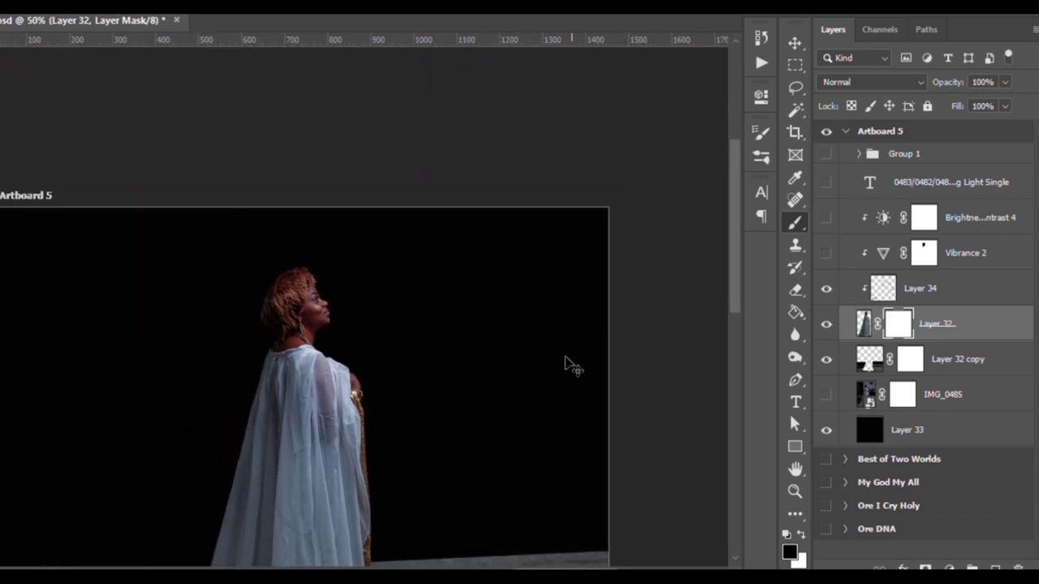
key("ctrl+minus")
key("ctrl+minus")
Turn Vibrance 2 and Brightness/Contrast 4 back on and zoom in on the dress hem.
left_click(827, 252)
left_click(827, 218)
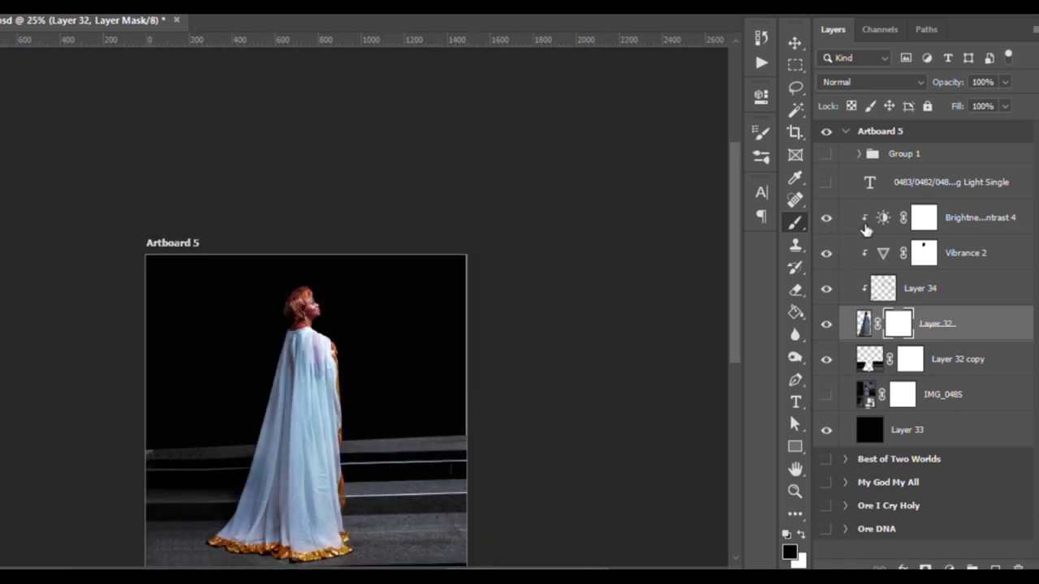
key("z")
mouse_move(312, 382)
left_mouse_down()
mouse_move(323, 430)
mouse_move(320, 267)
left_mouse_up()
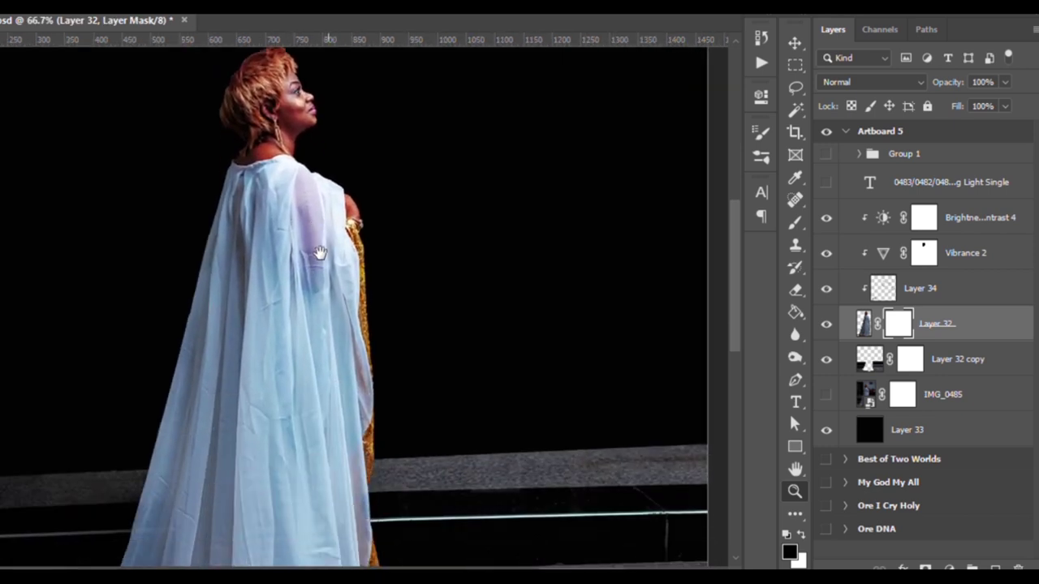
left_click_drag(343, 399, 344, 304)
left_click_drag(341, 406, 341, 378)
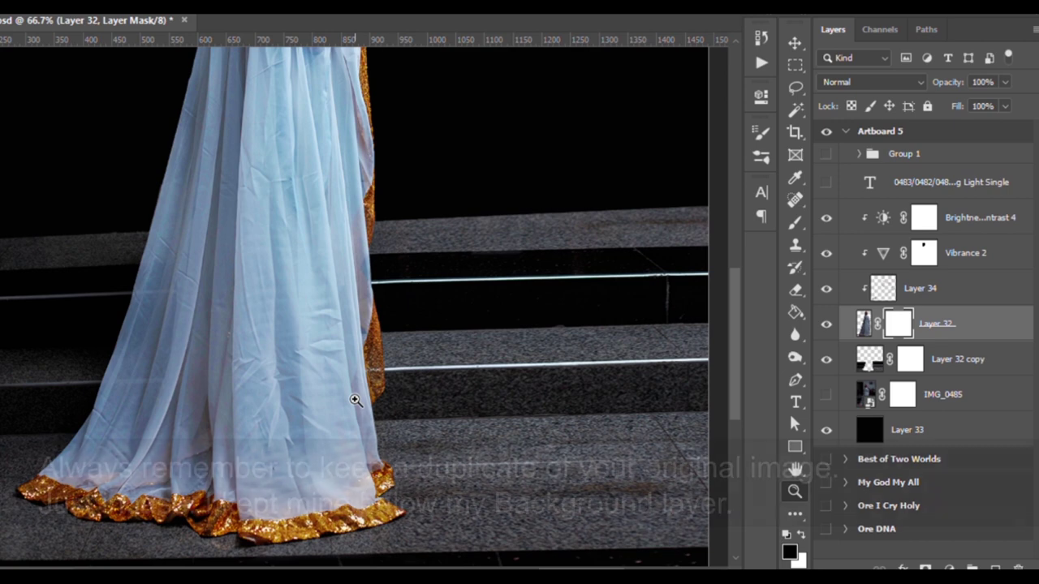
Duplicate Layer 32 below Layer 33 as a hidden backup, then reselect Layer 32.
left_click(872, 318)
left_click_drag(874, 318, 917, 412)
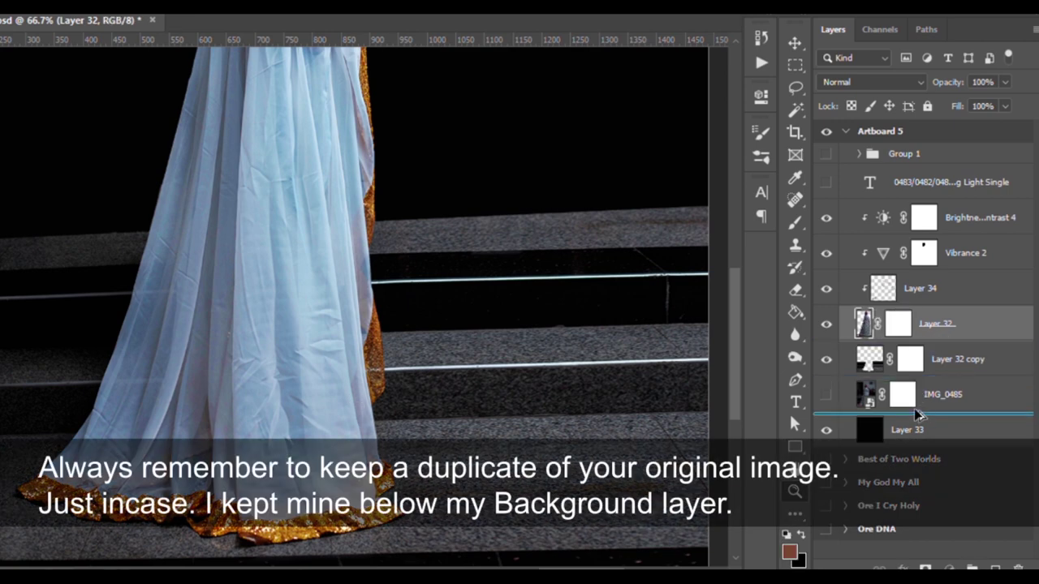
left_click_drag(918, 413, 912, 448)
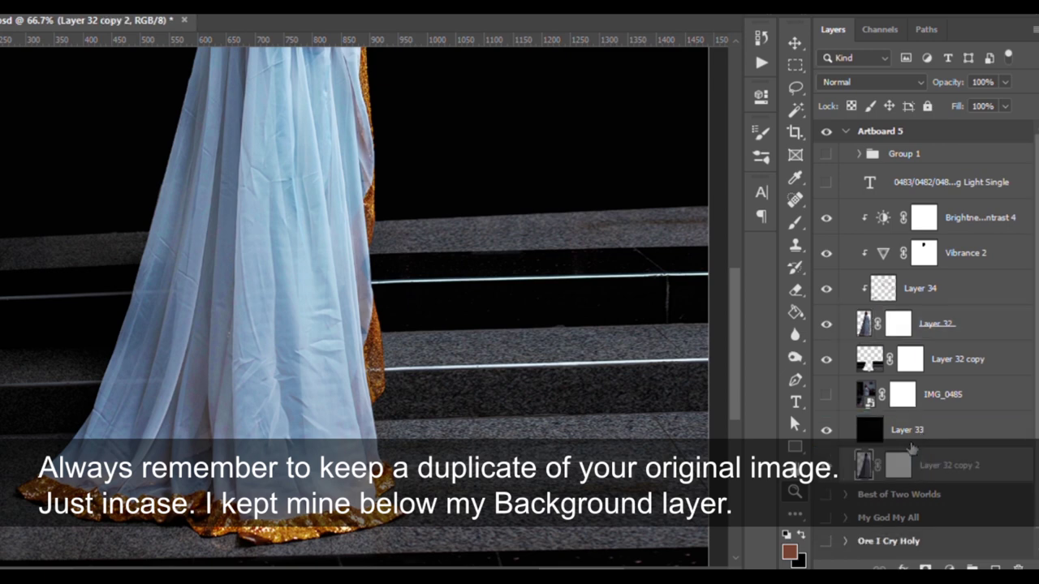
left_click(827, 466)
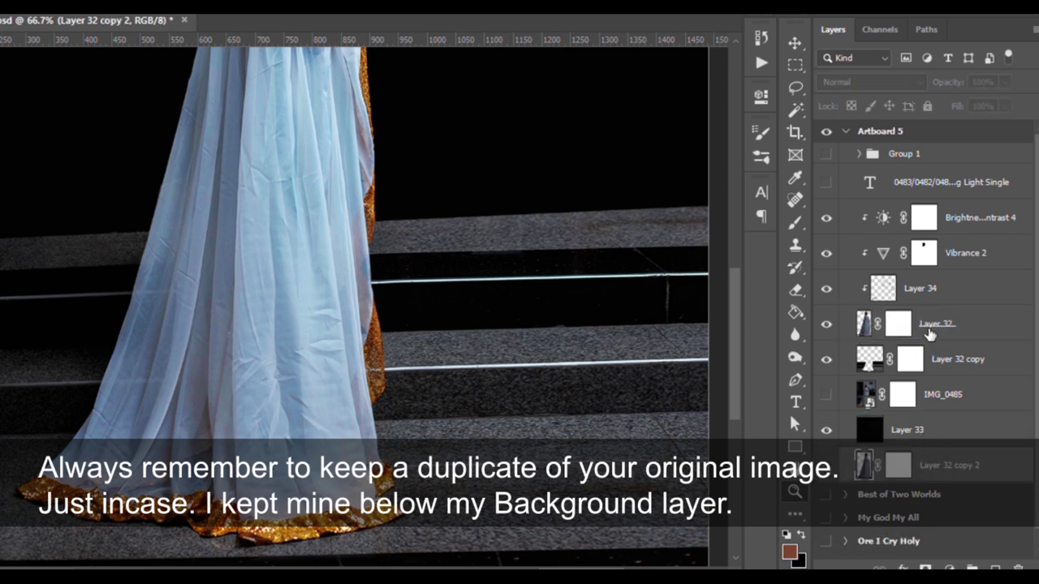
left_click(872, 323)
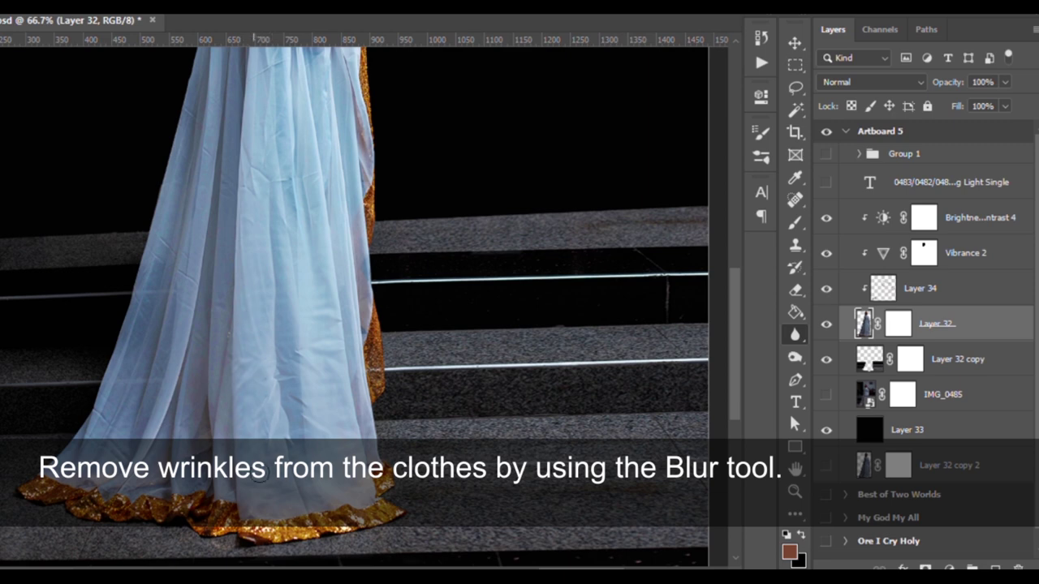
Blur away the wrinkles on the upper dress with a smaller Blur brush.
scroll(300, 341, "up", 3)
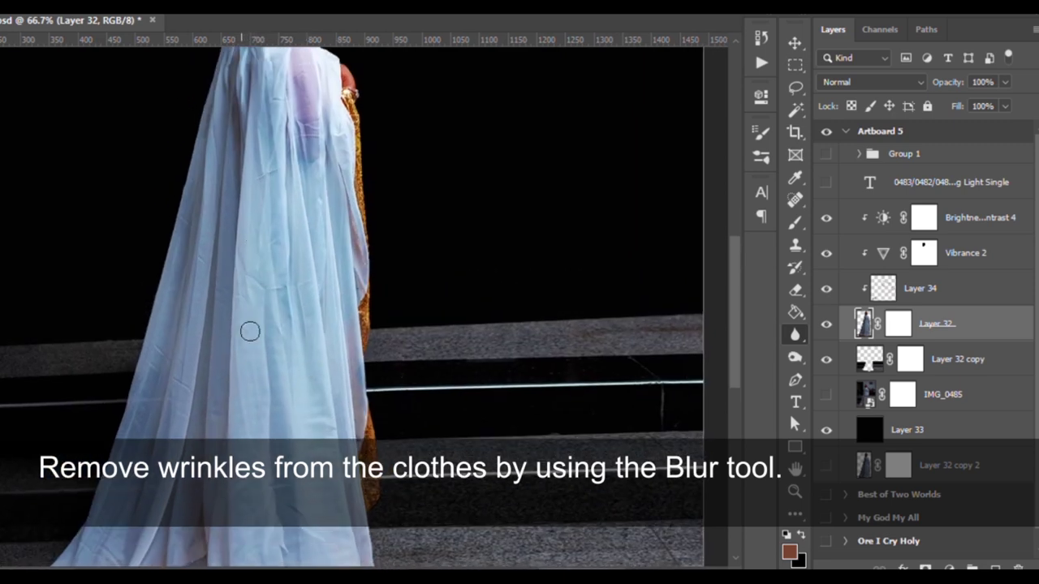
key("bracketleft")
key("bracketleft")
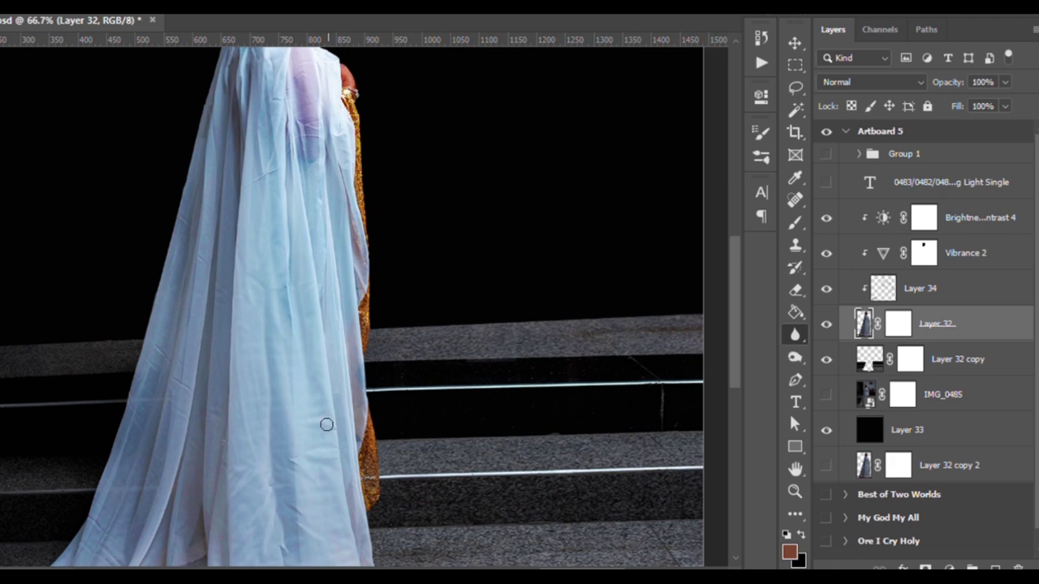
scroll(327, 348, "down", 3)
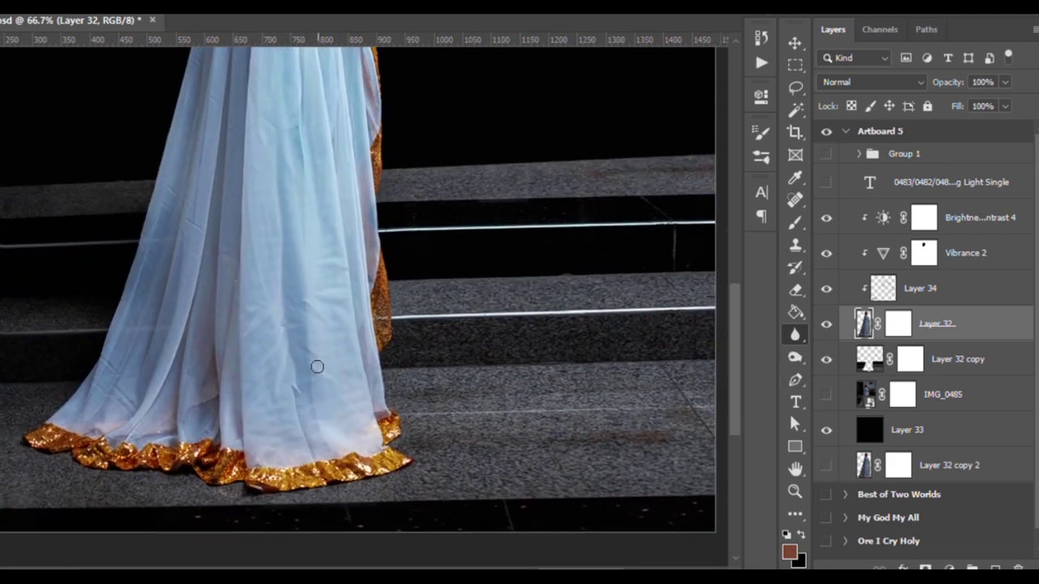
scroll(291, 386, "up", 2)
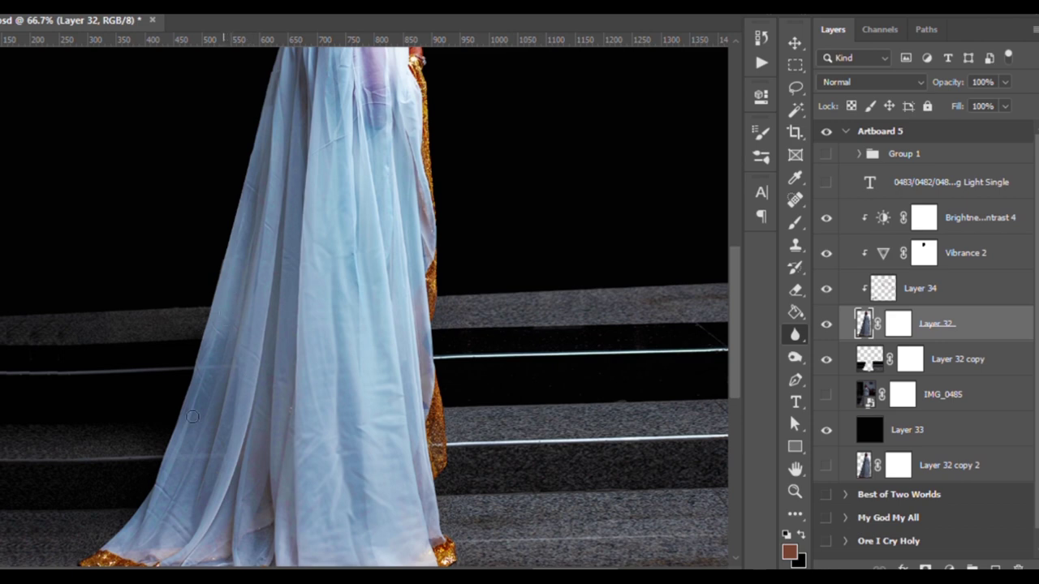
scroll(197, 452, "down", 4)
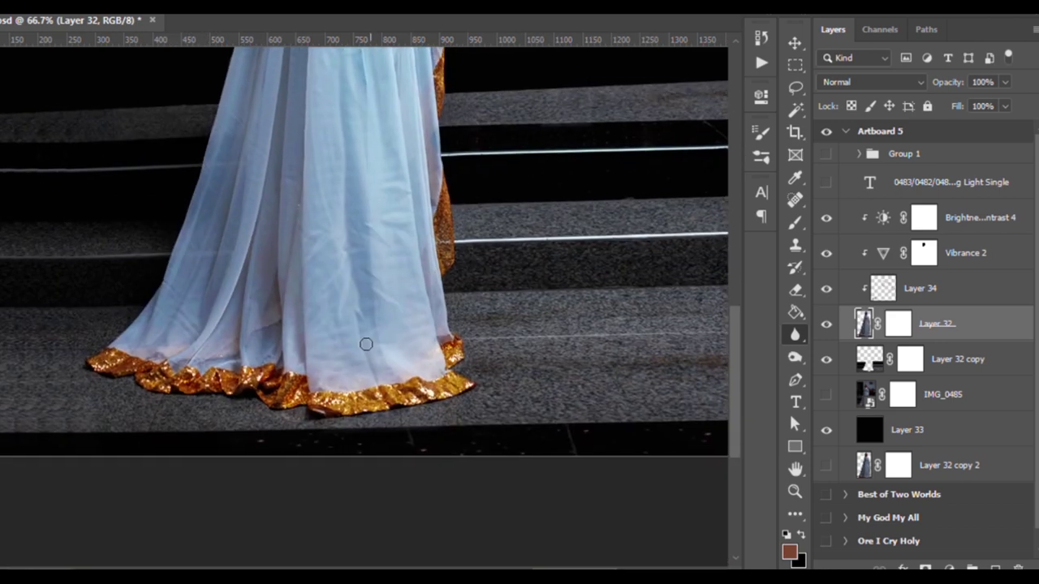
scroll(301, 463, "up", 5)
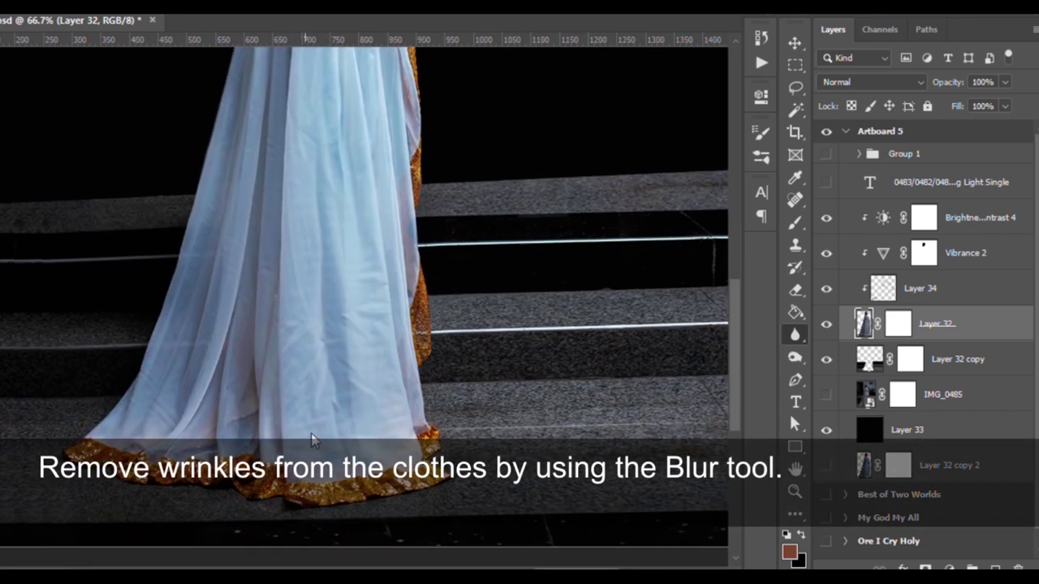
left_click_drag(362, 170, 272, 134)
left_click_drag(239, 196, 147, 434)
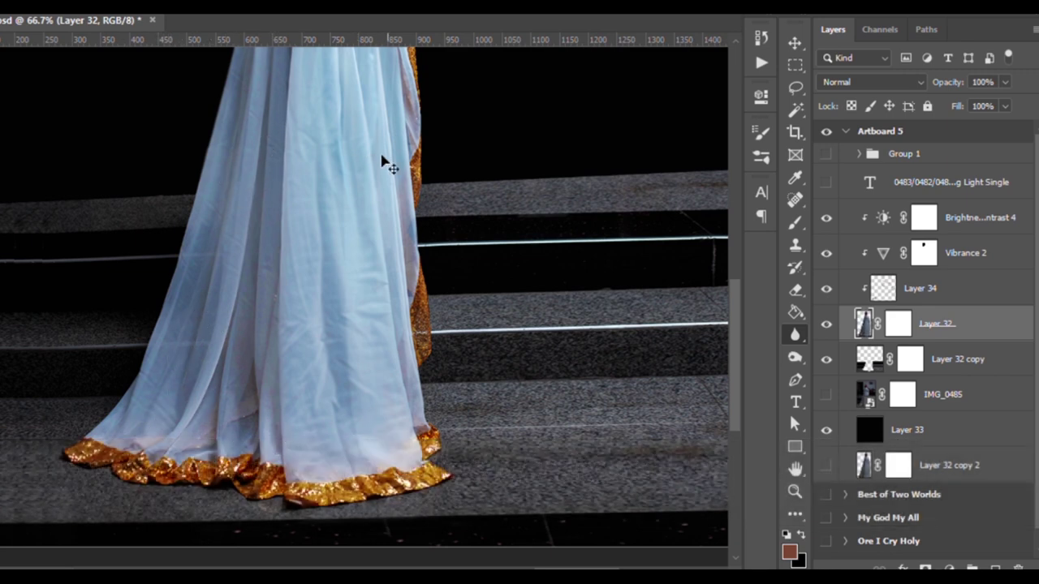
key("ctrl+minus")
key("ctrl+minus")
Move Layer 32 copy 2 beneath Layer 32 and toggle Layer 32 to compare the smoothed dress.
left_click_drag(868, 465, 868, 348)
left_click(826, 324)
left_click(827, 326)
left_click(827, 326)
left_click(827, 327)
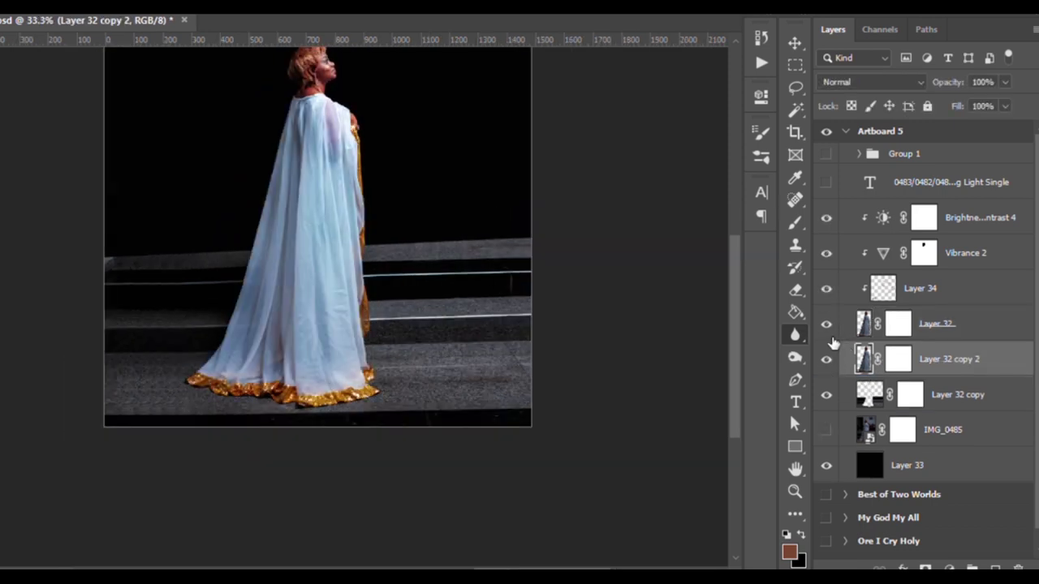
Return Layer 32 copy 2 to the bottom, hide it, and add a new empty Layer 35.
left_click_drag(869, 359, 868, 465)
left_click(826, 465)
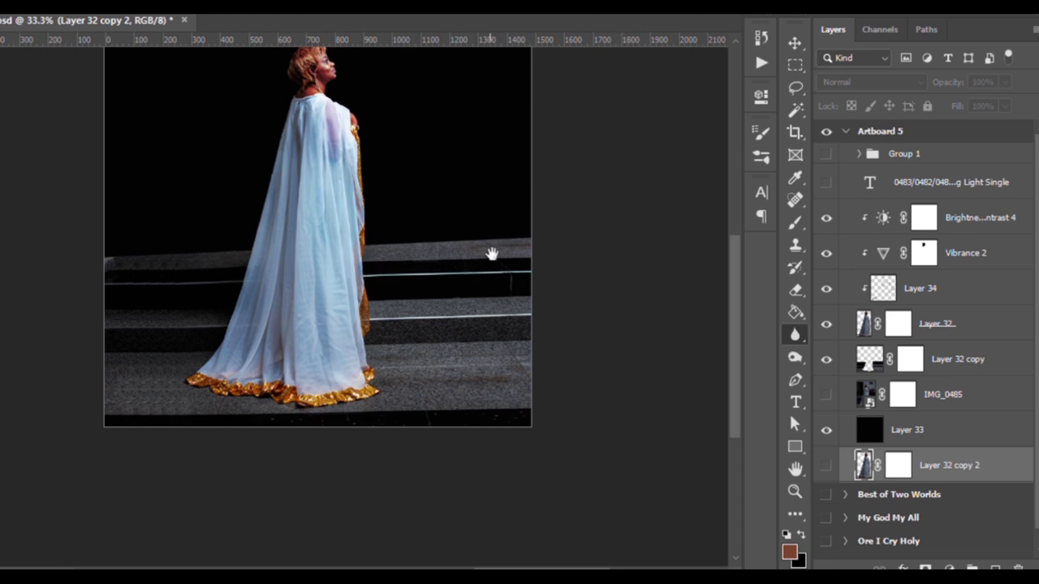
scroll(486, 341, "up", 3)
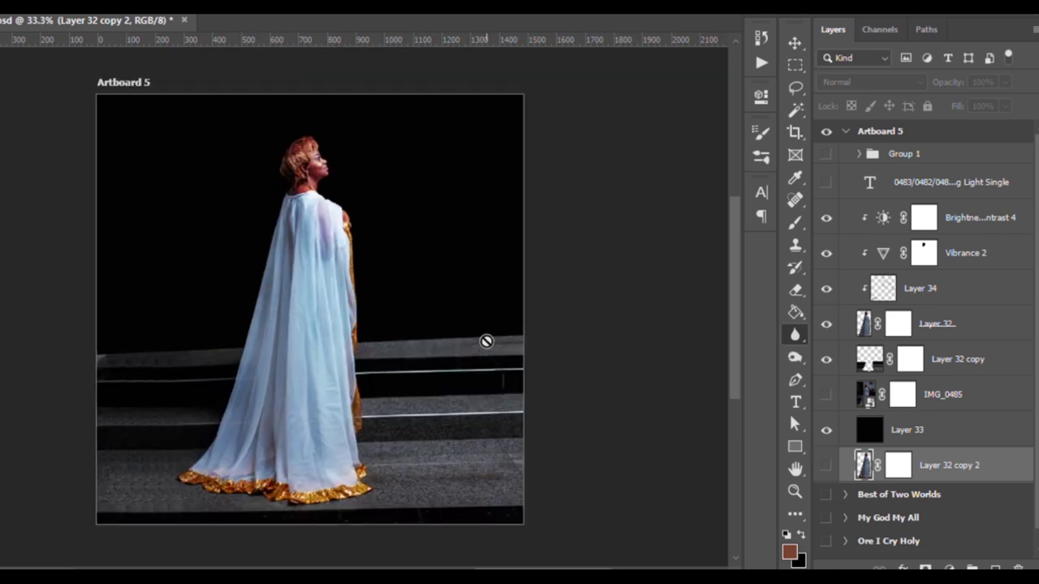
key("ctrl+shift+alt+n")
Brush white rays fanning out from the top-right corner, some reaching toward the woman's head.
key("b")
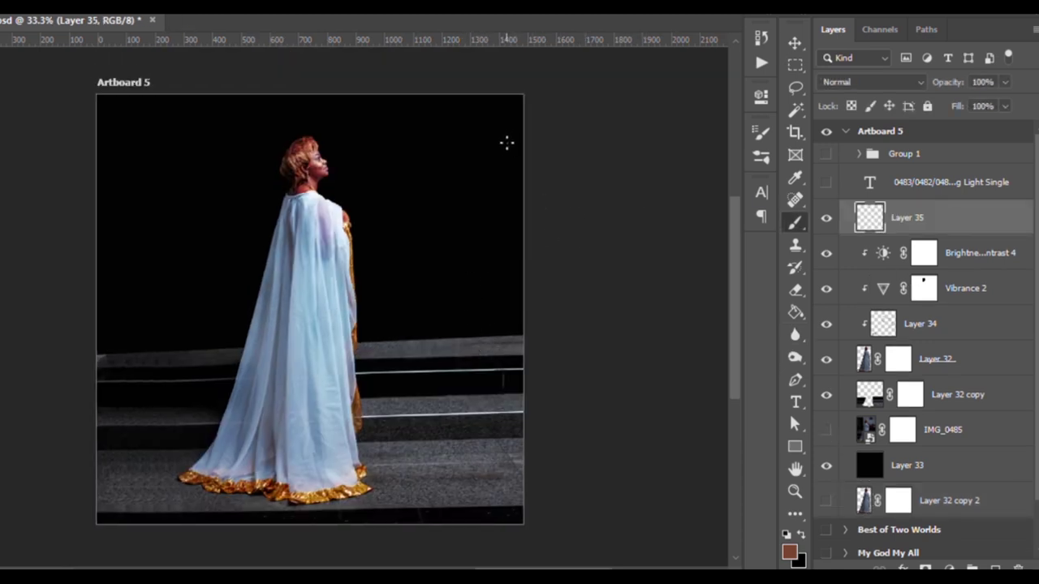
key("d")
key("x")
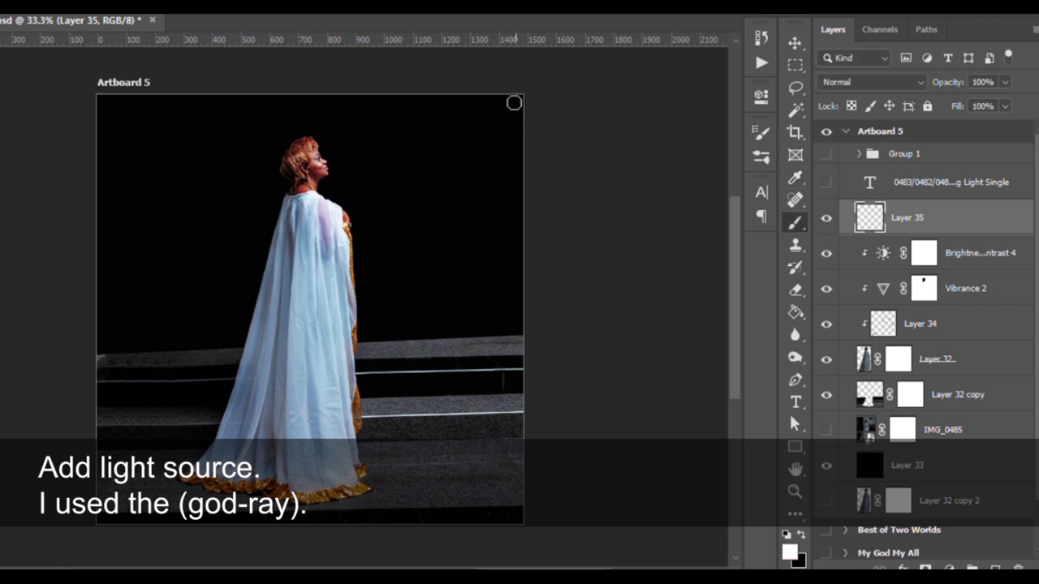
mouse_move(520, 98)
left_mouse_down()
mouse_move(276, 351)
mouse_move(345, 171)
left_mouse_up()
left_click_drag(520, 97, 459, 244)
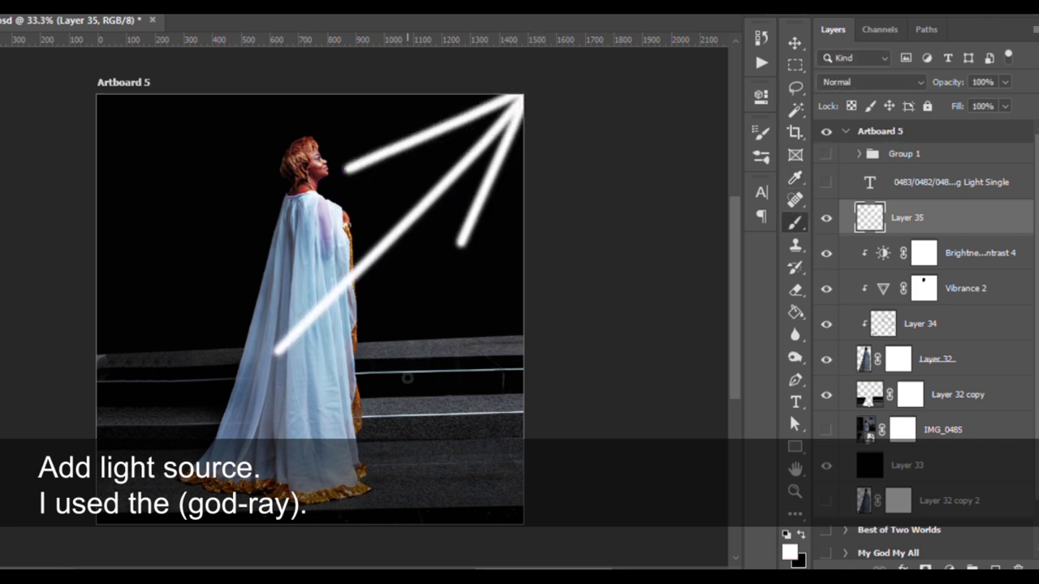
mouse_move(516, 99)
left_mouse_down()
mouse_move(302, 138)
mouse_move(390, 184)
left_mouse_up()
mouse_move(516, 99)
left_mouse_down()
mouse_move(491, 224)
mouse_move(402, 296)
left_mouse_up()
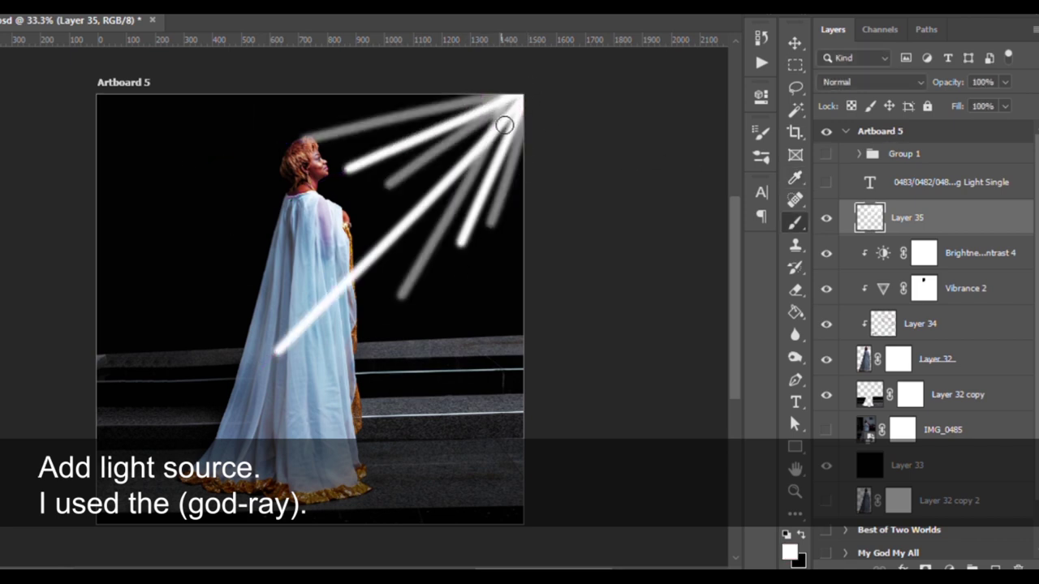
left_click_drag(350, 242, 511, 100)
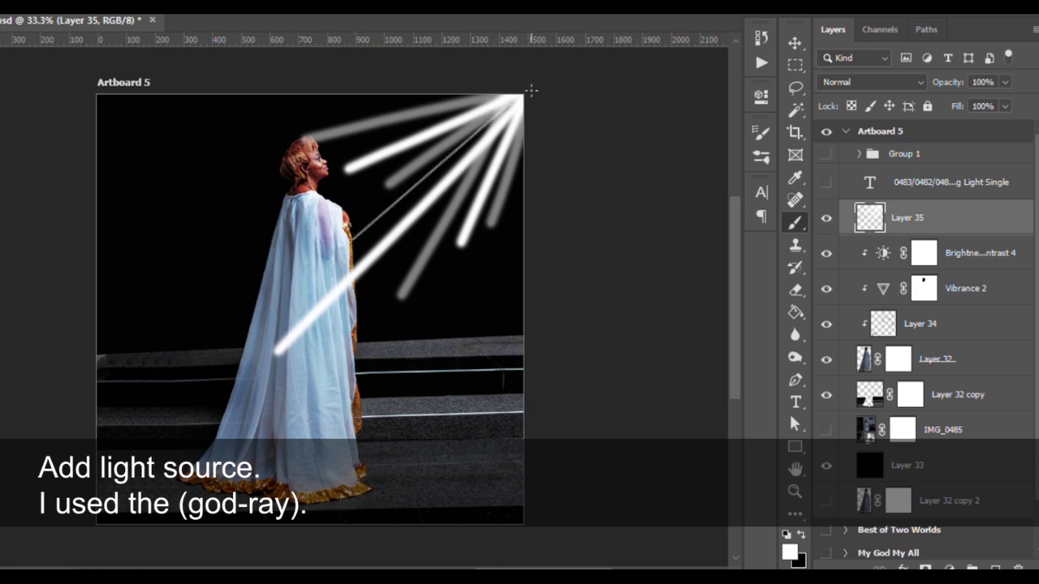
left_click_drag(368, 367, 515, 99)
left_click_drag(399, 393, 515, 99)
left_click_drag(219, 118, 514, 99)
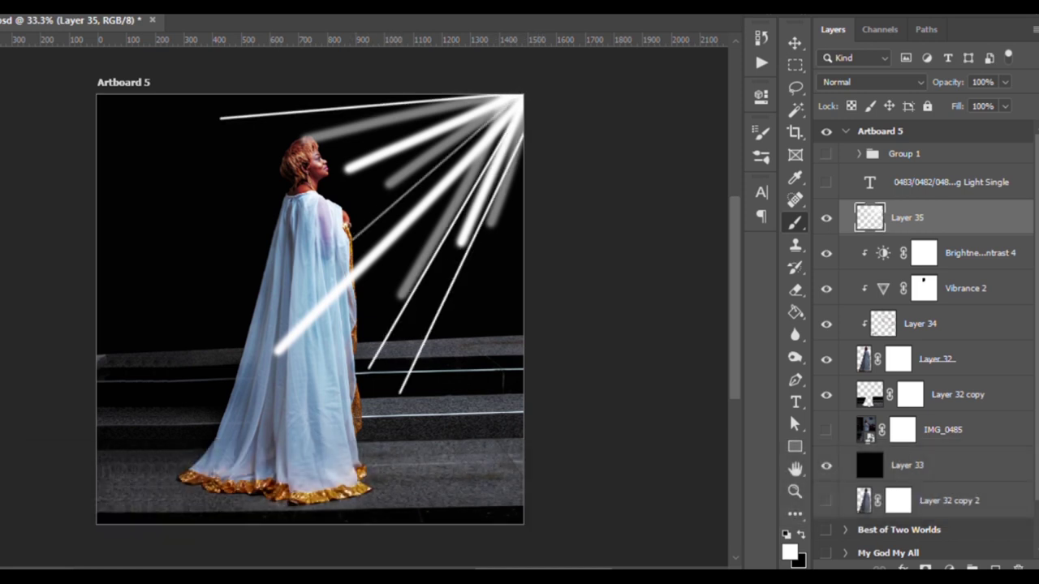
Blur the ray strokes into soft light, undoing to compare before and after.
key("ctrl+f")
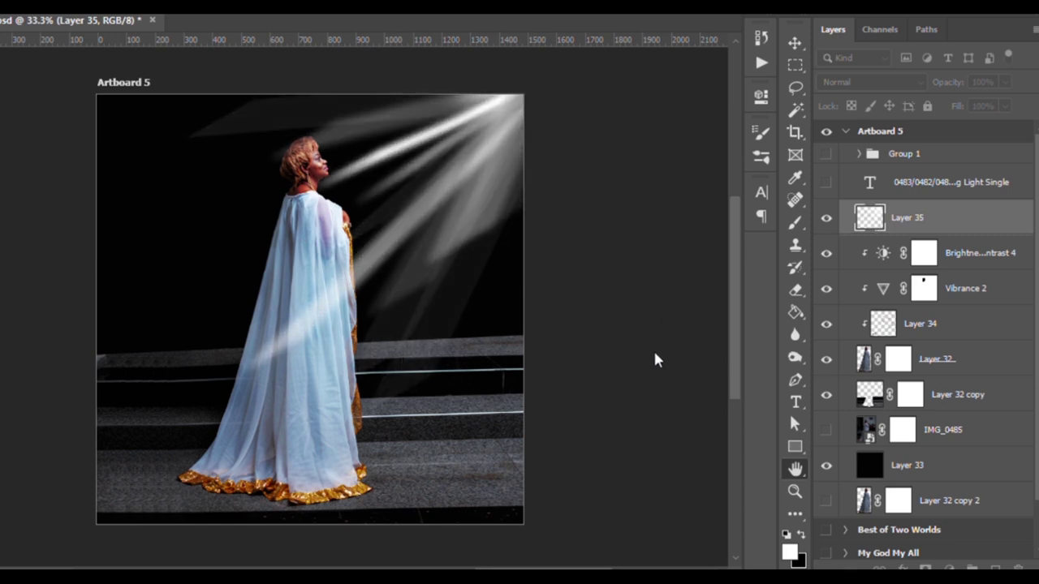
key("ctrl+f")
key("ctrl+z")
key("ctrl+z")
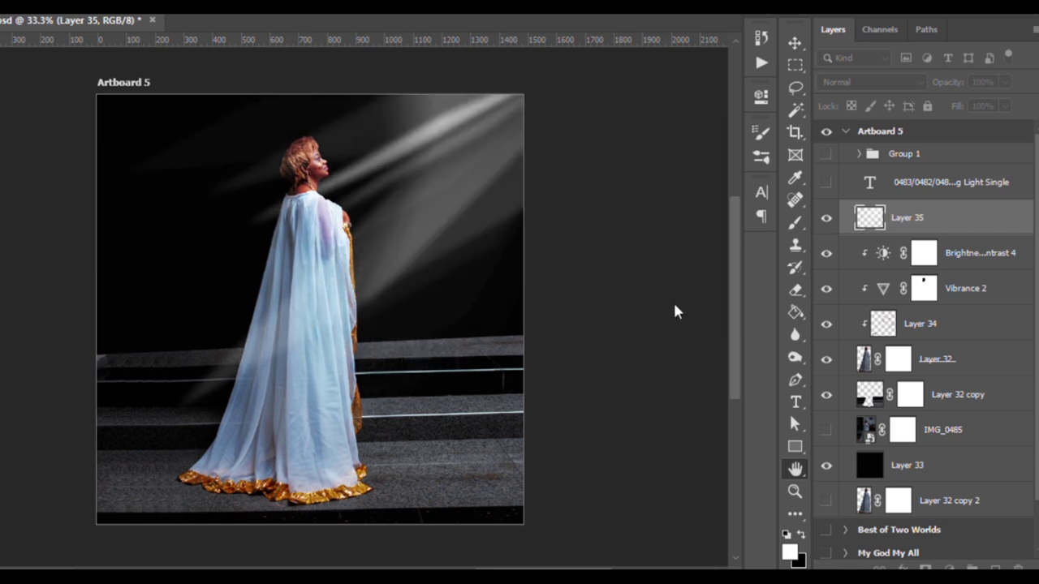
key("ctrl+z")
key("ctrl+z")
key("ctrl+z")
key("ctrl+z")
key("ctrl+z")
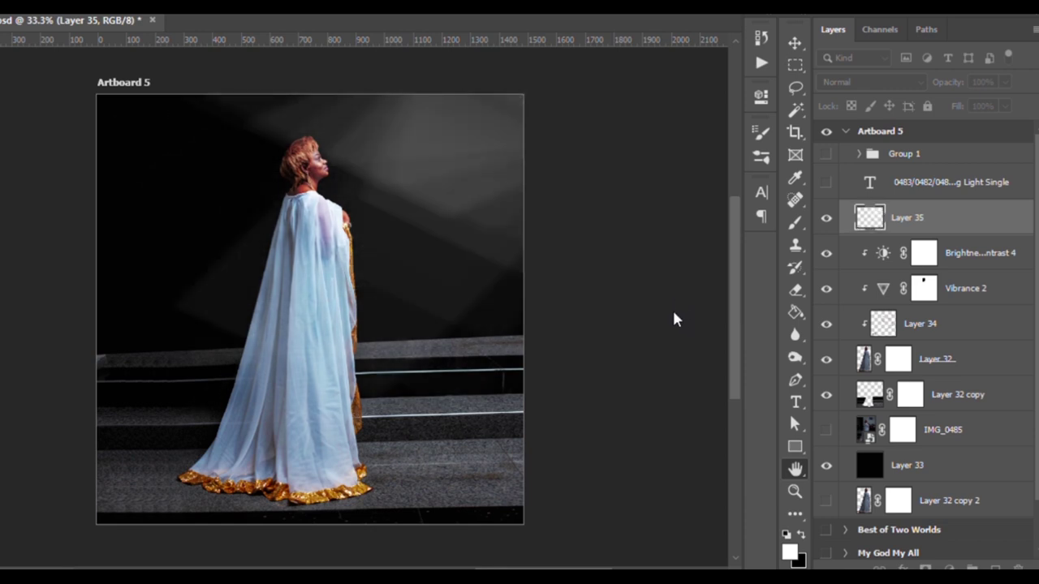
key("ctrl+z")
key("ctrl+z")
key("ctrl+z")
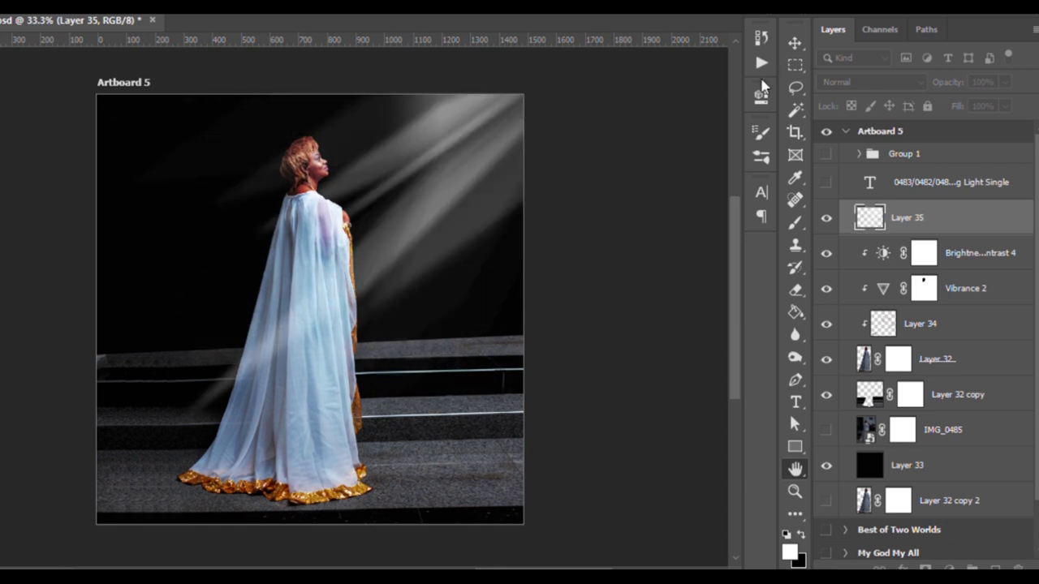
Try several blend modes on the ray layer and settle on Color Dodge.
key("b")
scroll(891, 88, "down", 1)
scroll(891, 88, "down", 6)
scroll(885, 89, "up", 5)
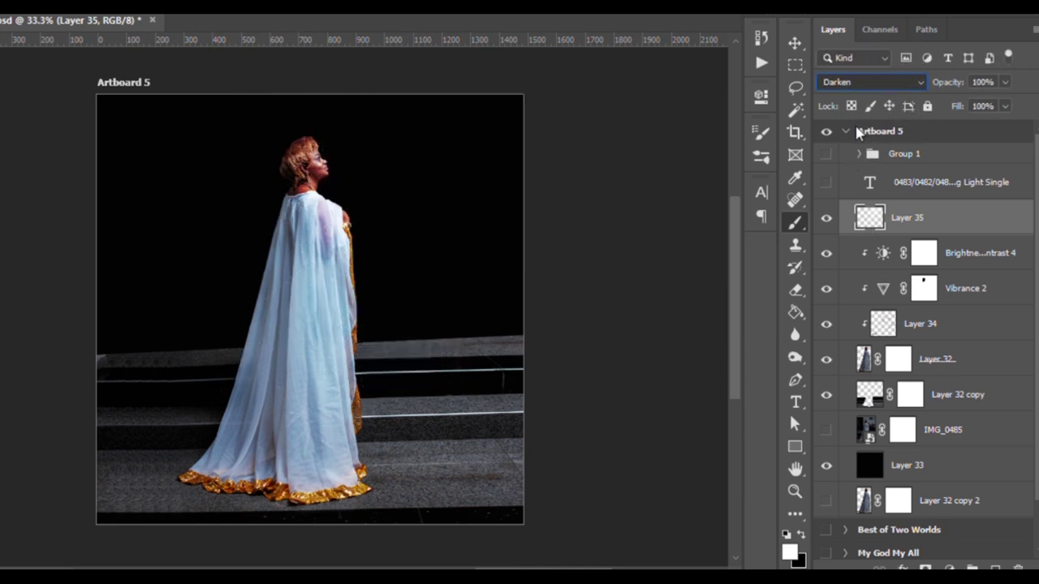
key("Up")
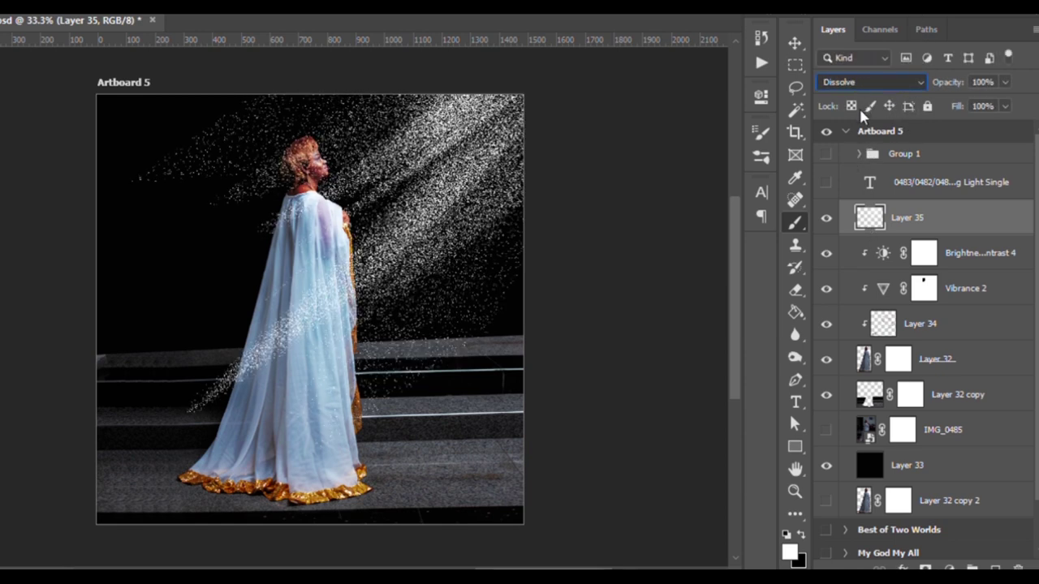
key("Down")
key("Down")
key("Down")
key("Down")
key("Down")
key("Up")
key("Up")
key("Up")
key("Down")
key("Down")
key("Down")
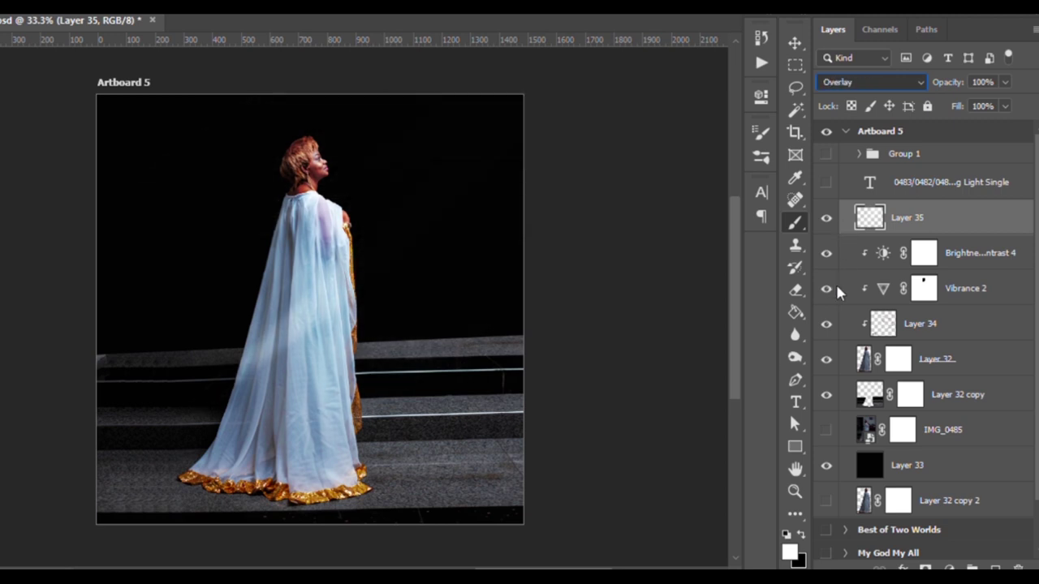
key("Up")
key("Up")
key("Up")
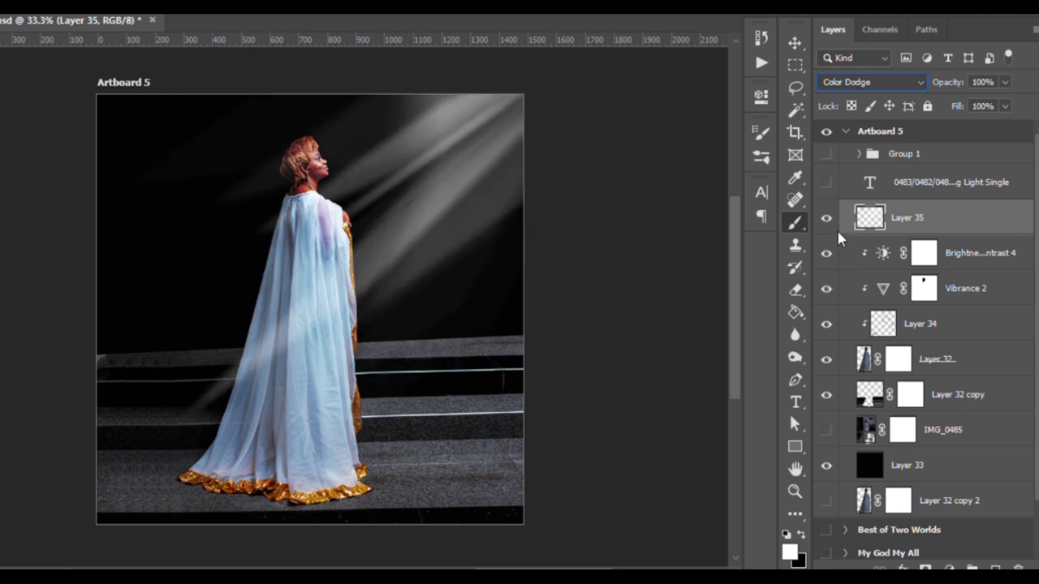
Duplicate the rays, then rotate, shrink and reposition the copy toward the top-right corner.
key("ctrl+j")
key("ctrl+t")
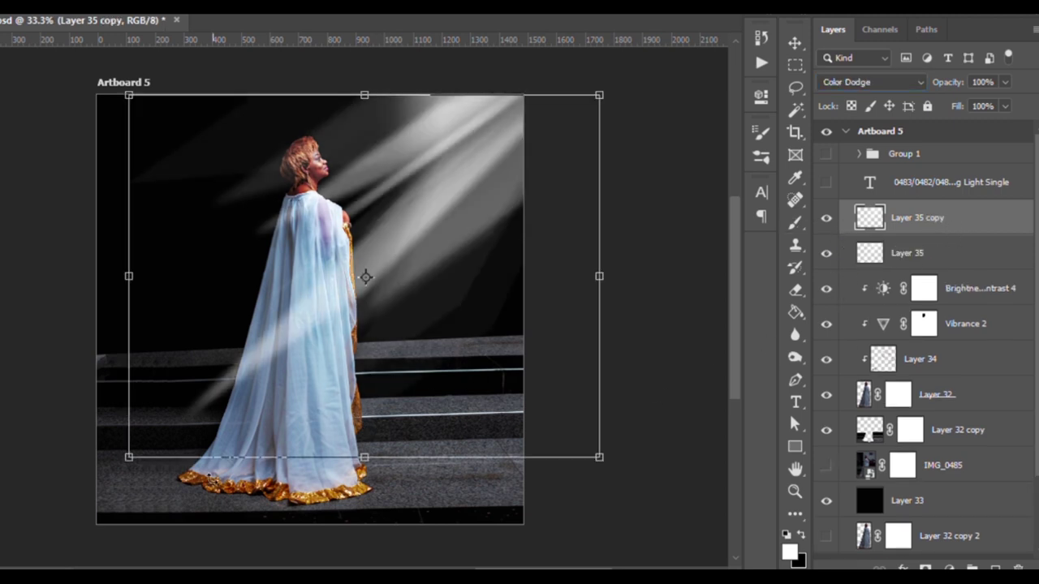
left_click_drag(550, 84, 552, 47)
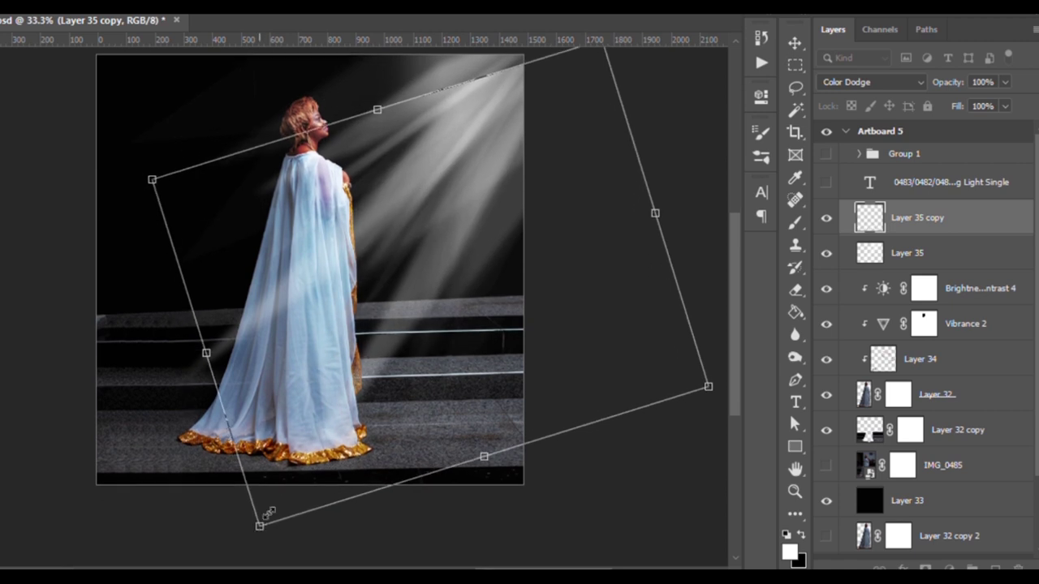
left_click_drag(259, 529, 357, 378)
mouse_move(499, 159)
left_mouse_down()
mouse_move(514, 172)
mouse_move(490, 192)
left_mouse_up()
left_click_drag(677, 297, 687, 281)
key("Return")
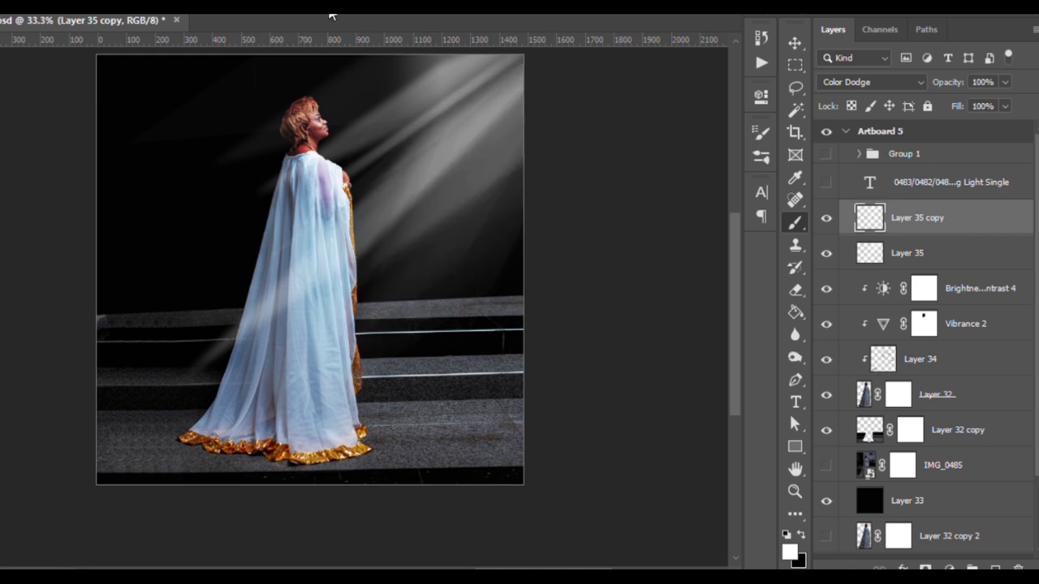
key("ctrl+t")
left_click_drag(709, 406, 731, 400)
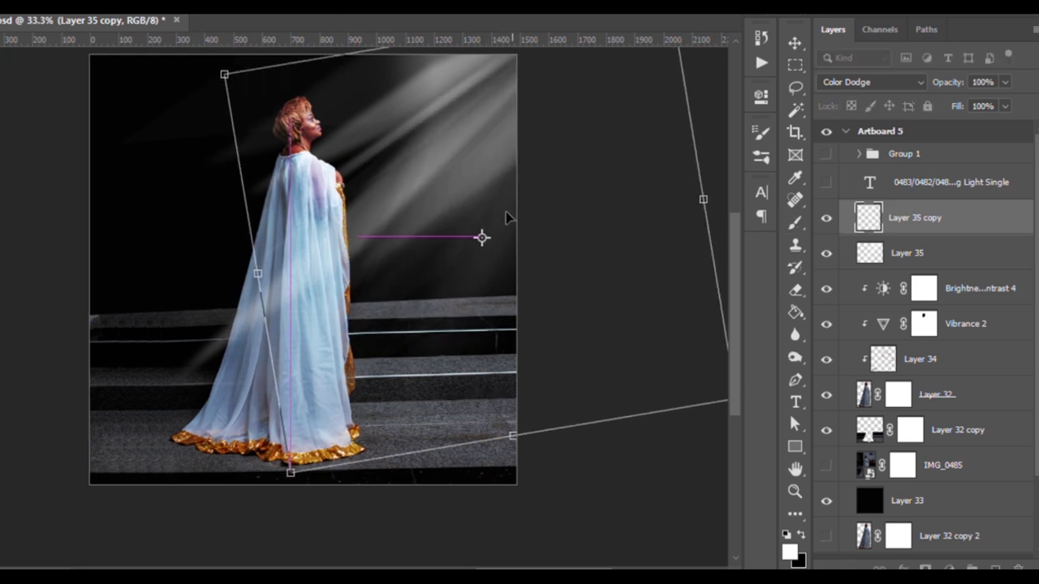
key("Return")
Set the duplicate rays to Linear Dodge (Add) and group both ray layers together.
key("Down")
key("Down")
key("Down")
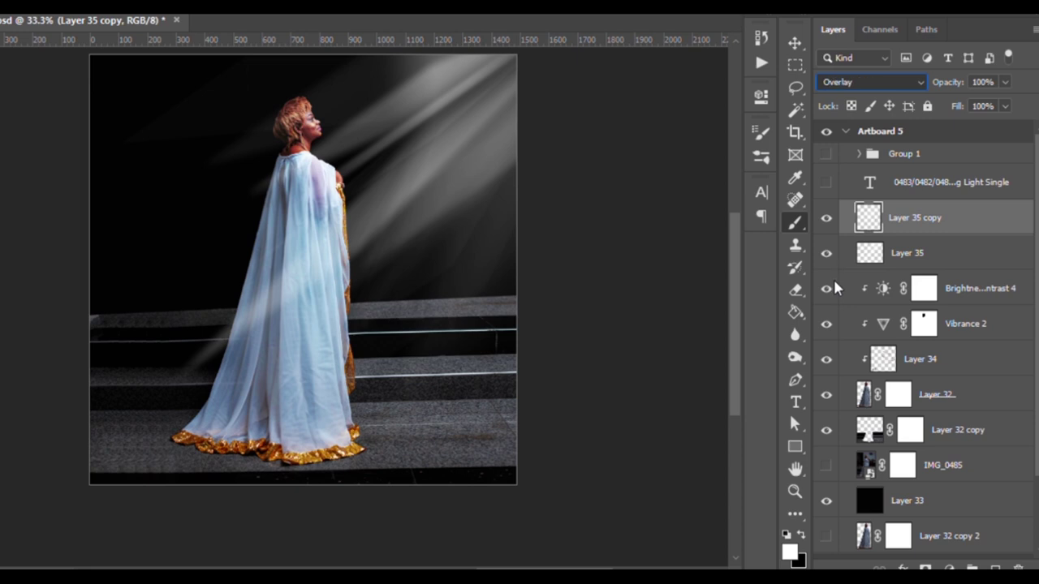
key("Down")
key("Down")
key("Down")
key("Up")
key("Up")
key("Up")
key("Up")
key("Down")
key("Up")
key("Up")
key("Up")
key("Down")
key("Down")
key("Down")
key("Up")
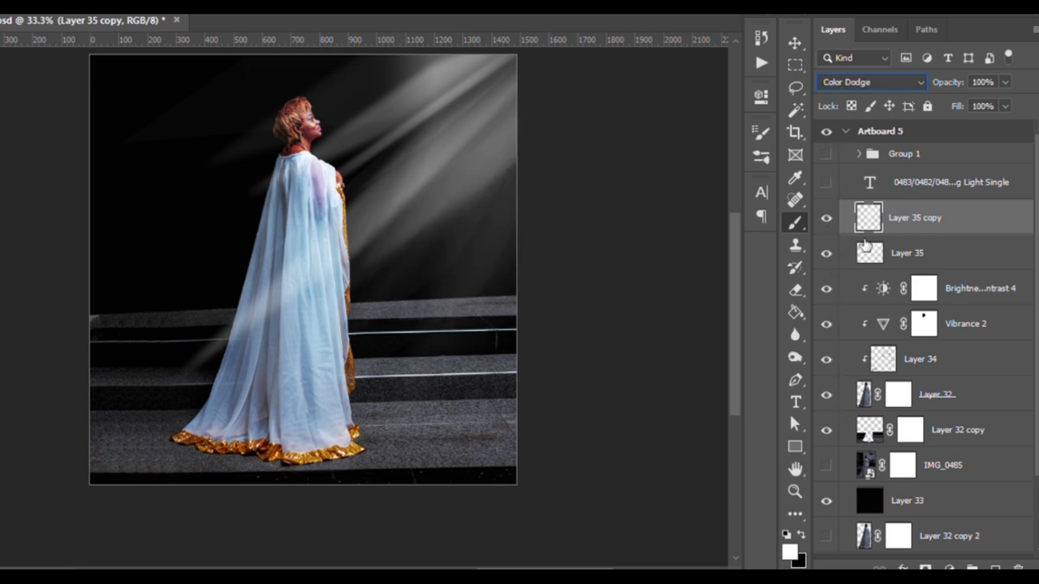
left_click(943, 260, "shift")
key("ctrl+g")
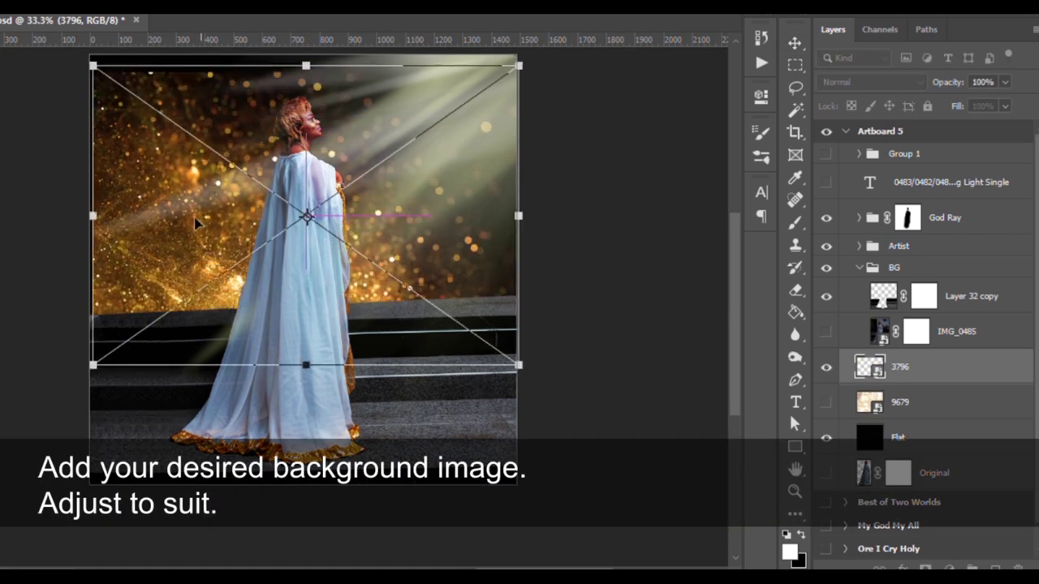
Move, reshape and rotate the golden background image about 45° around the woman.
left_click_drag(196, 224, 195, 223)
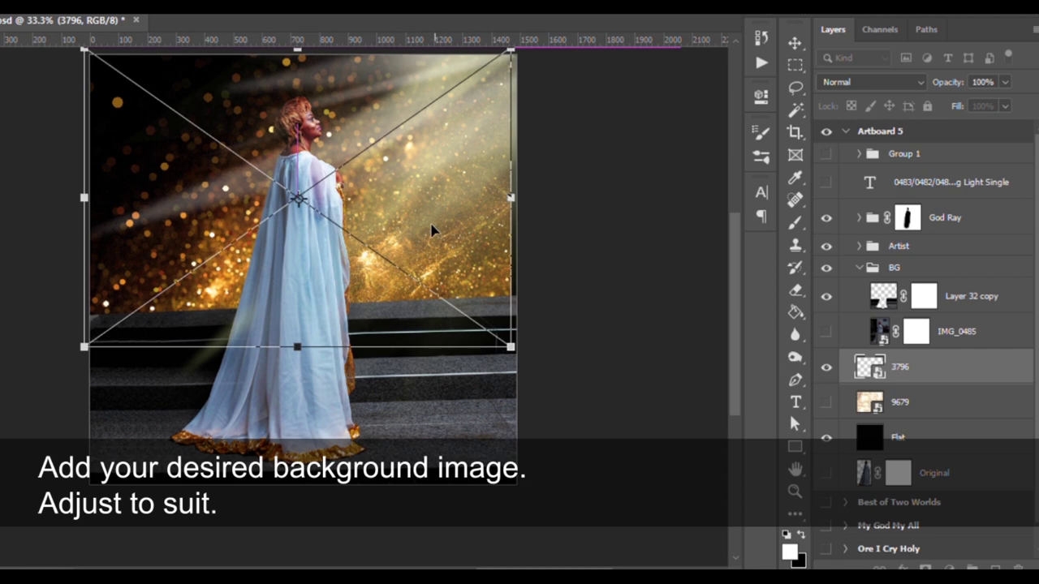
left_click_drag(435, 246, 438, 208)
left_click_drag(611, 297, 596, 82)
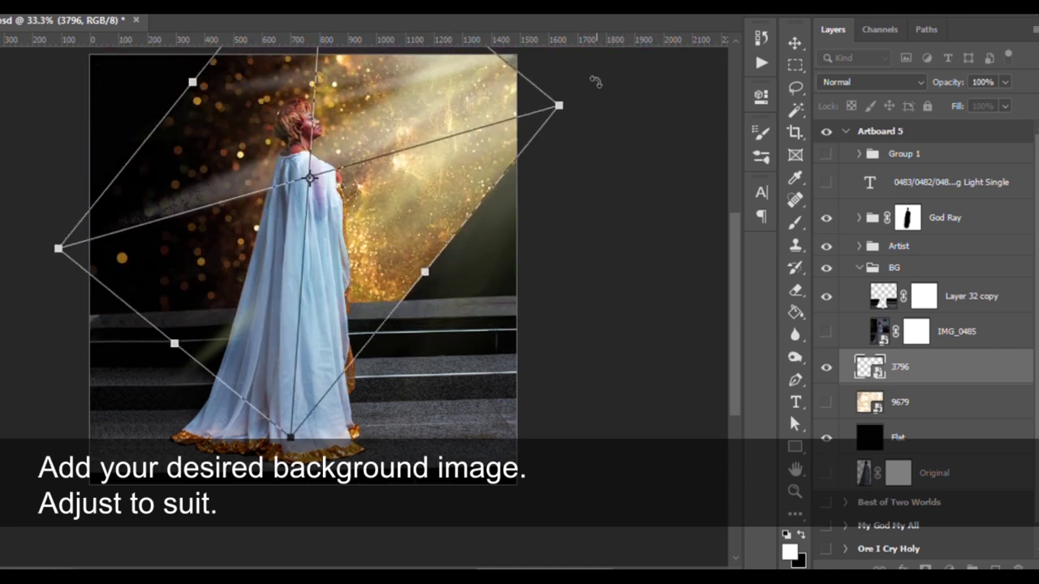
scroll(412, 231, "down", 1)
left_click_drag(394, 281, 376, 126)
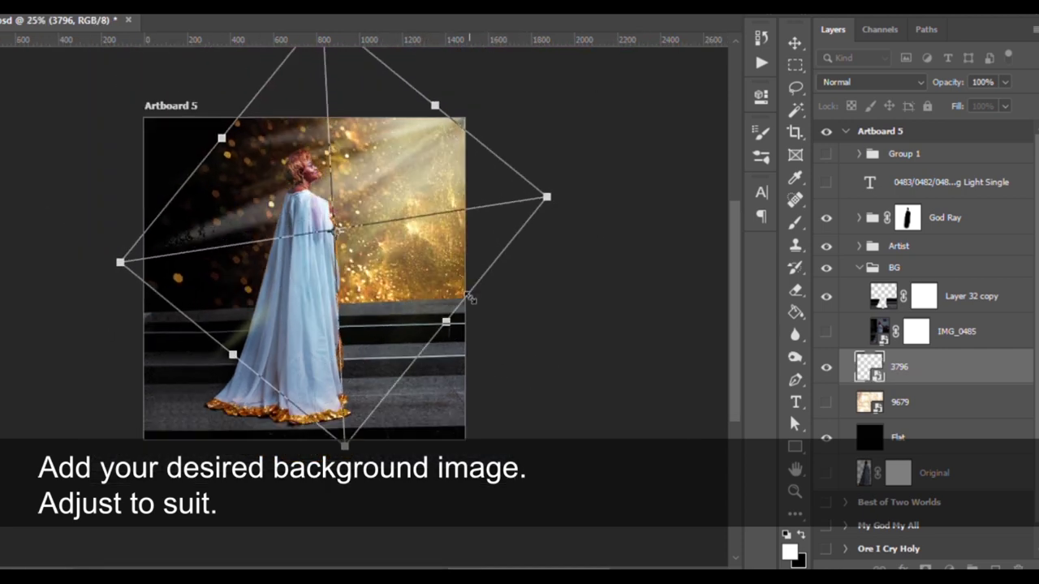
left_click_drag(219, 146, 148, 105)
mouse_move(203, 339)
left_mouse_down()
mouse_move(434, 290)
mouse_move(457, 129)
mouse_move(476, 134)
mouse_move(452, 167)
mouse_move(471, 162)
left_mouse_up()
key("Return")
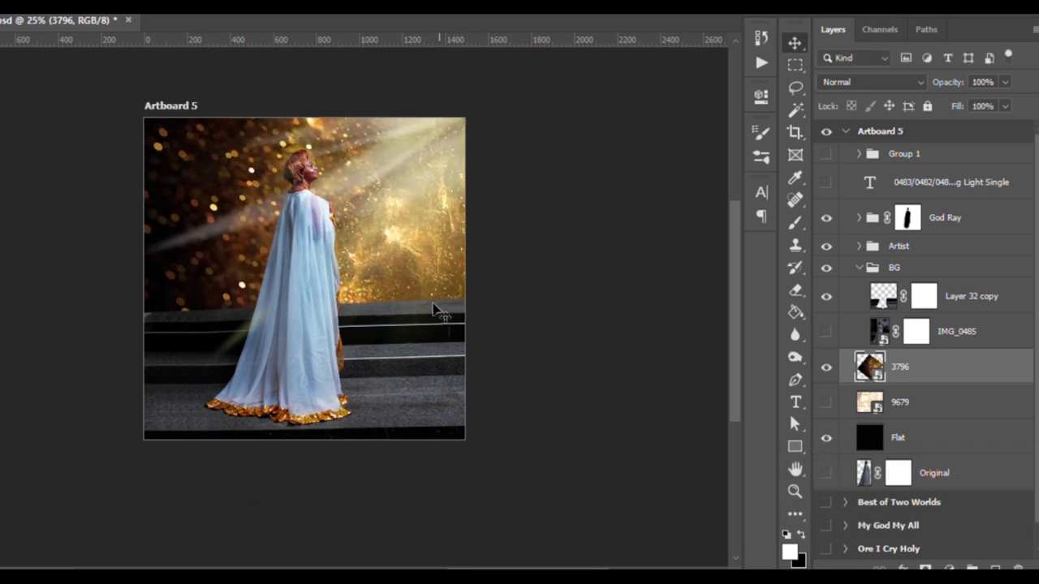
Duplicate the golden image as 3796 copy 4, clip it to Layer 32 copy, and hide it.
left_click(891, 267)
left_click_drag(890, 267, 893, 304)
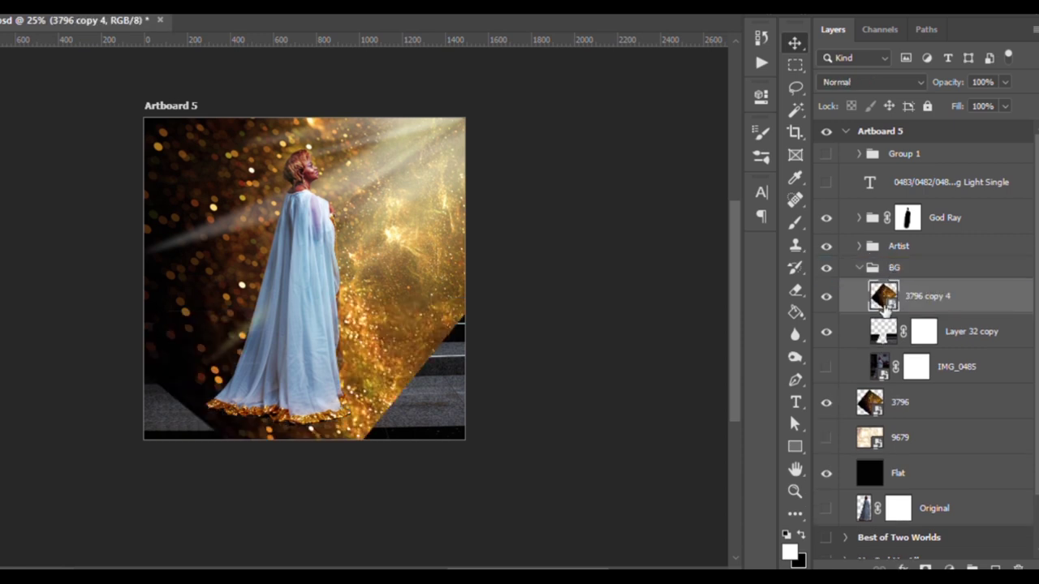
key("ctrl+t")
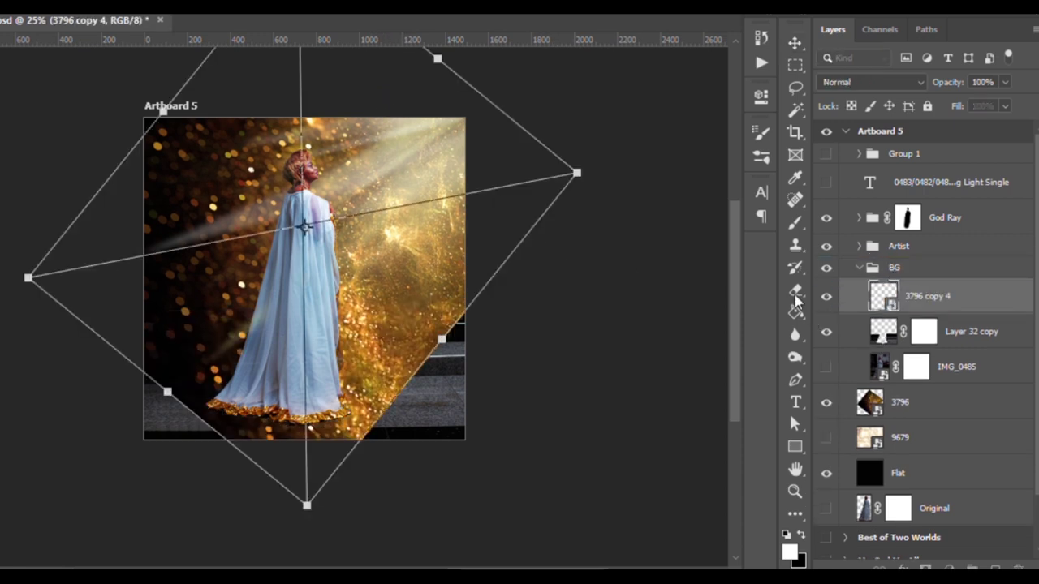
key("Return")
left_click(883, 305, "alt")
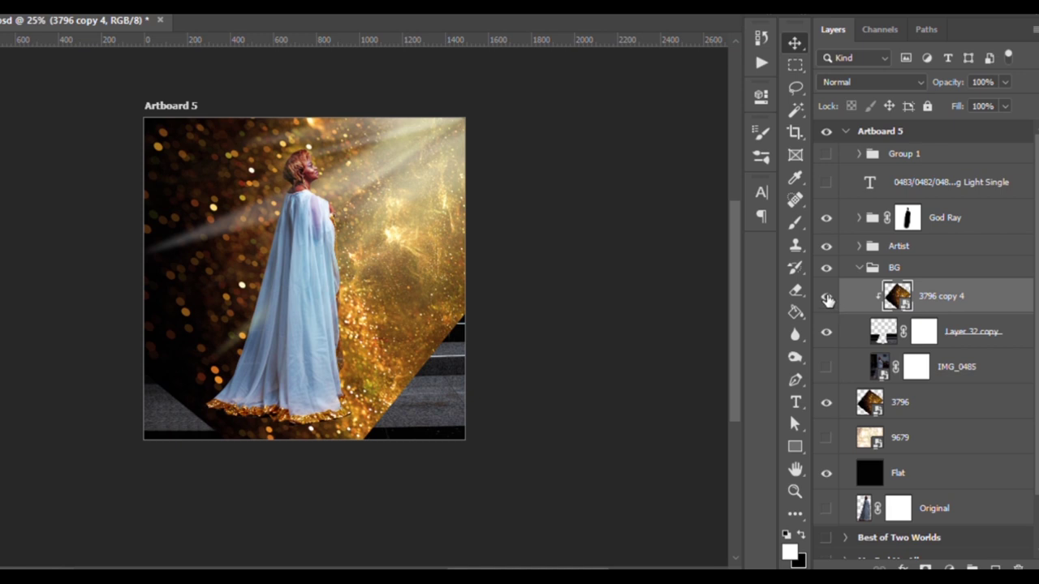
left_click(827, 296)
left_click(826, 296)
left_click(826, 296)
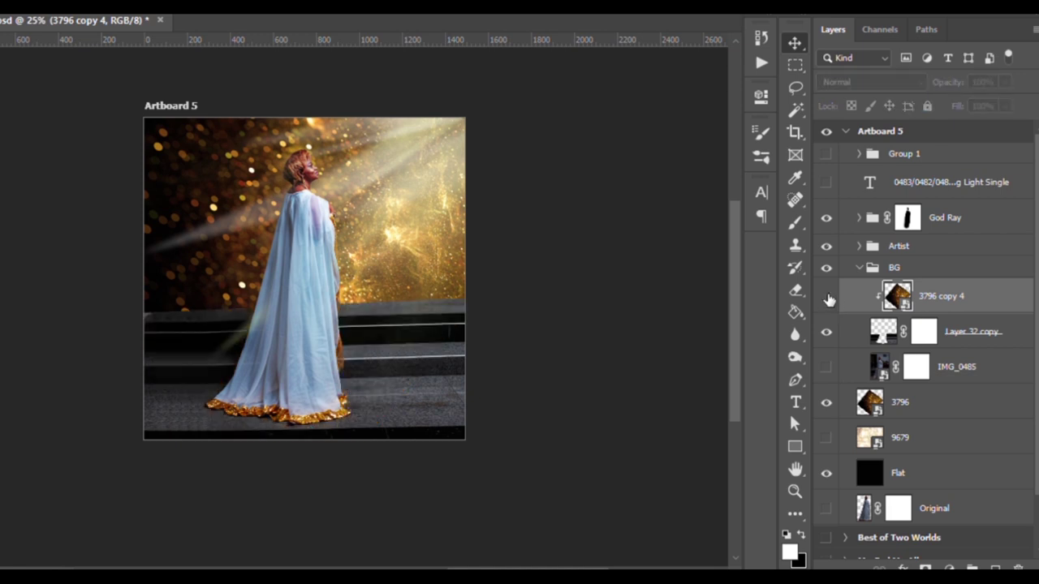
Add Layer 36 and begin a Polygonal Lasso outline along the railing top.
left_click(995, 568)
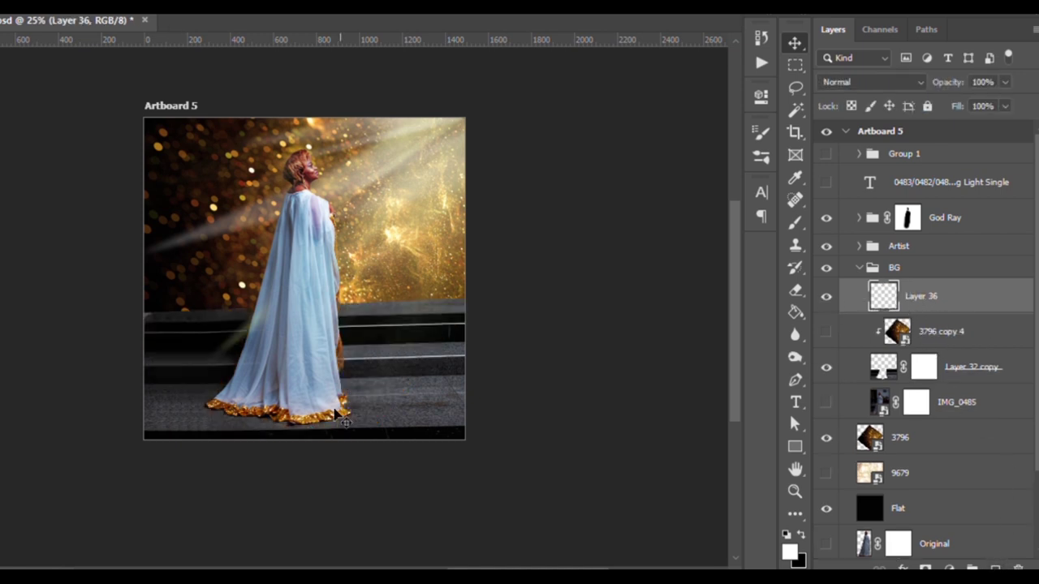
key("shift+l")
left_click(461, 299)
left_click(127, 316)
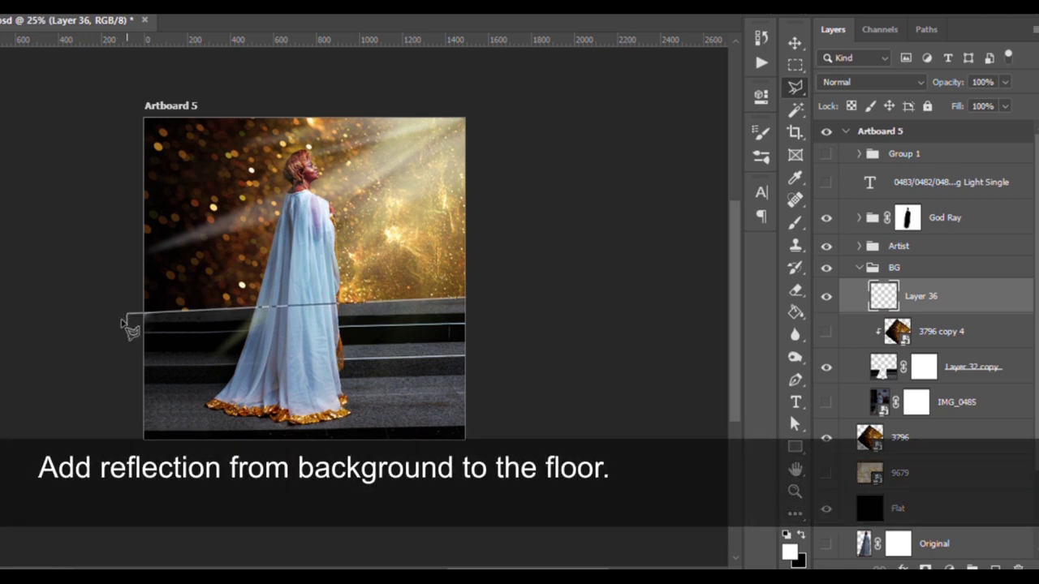
Close the railing strip selection, fill it with white, and deselect.
left_click(464, 298)
key("g")
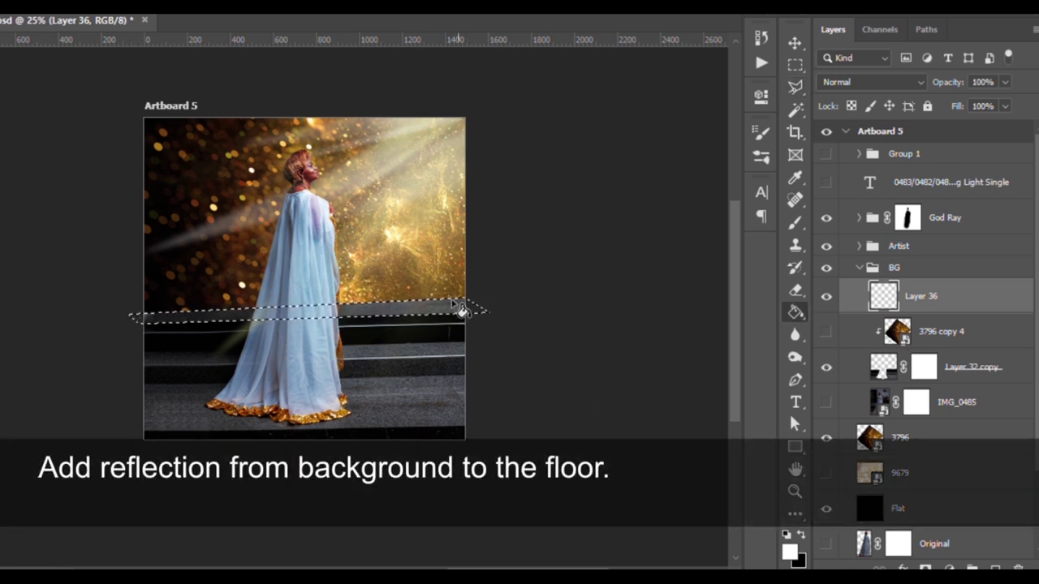
left_click(455, 306)
key("b")
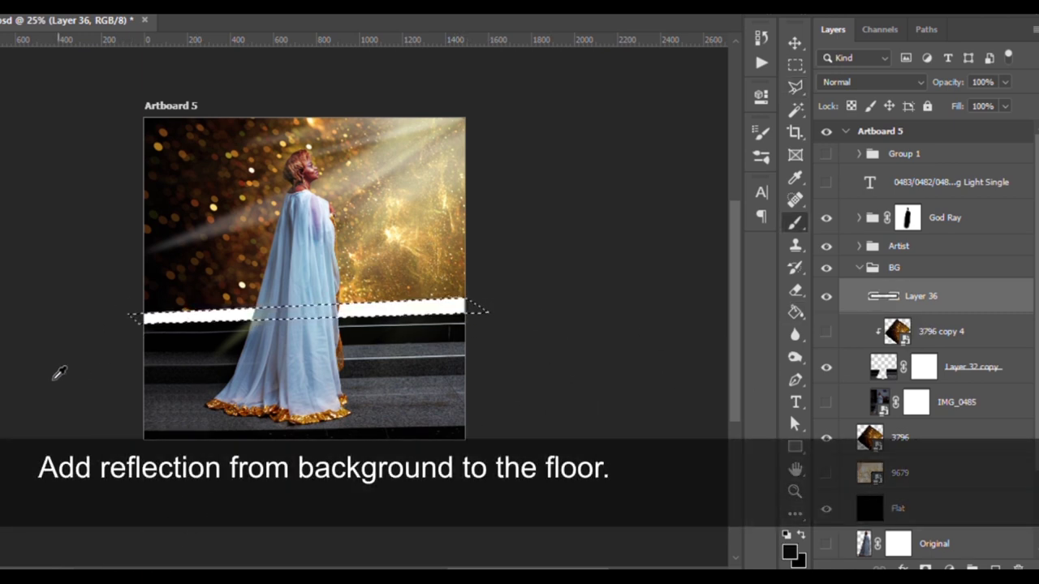
key("ctrl+alt+z")
key("ctrl+alt+z")
Clip 3796 copy 4 to the strip, warp it in perspective at 30% opacity, then select the window strip.
left_click_drag(934, 331, 869, 312)
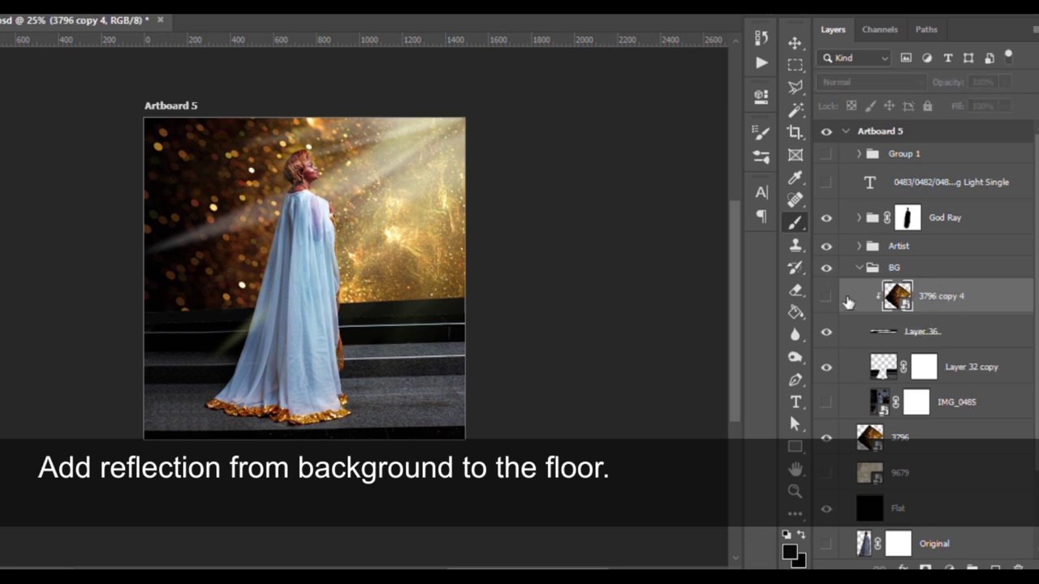
left_click(850, 313, "alt")
key("ctrl+j")
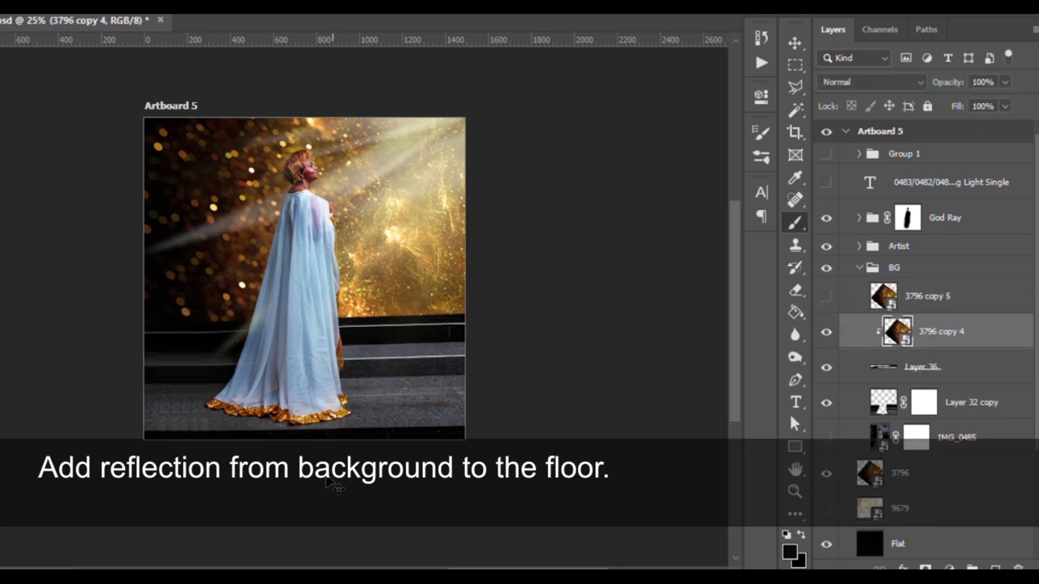
key("ctrl+t")
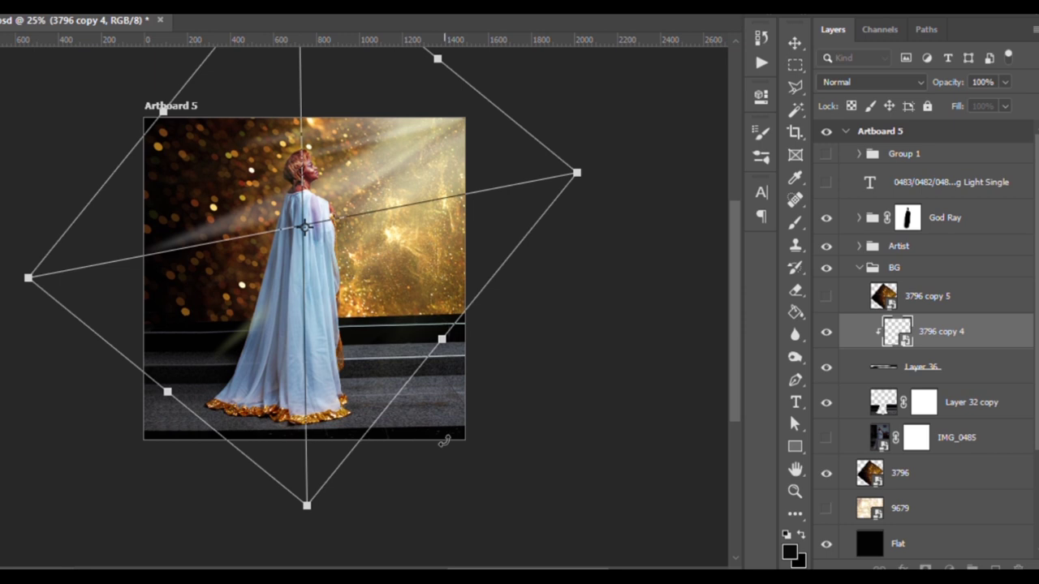
left_click_drag(426, 268, 426, 299)
left_click_drag(552, 425, 310, 441)
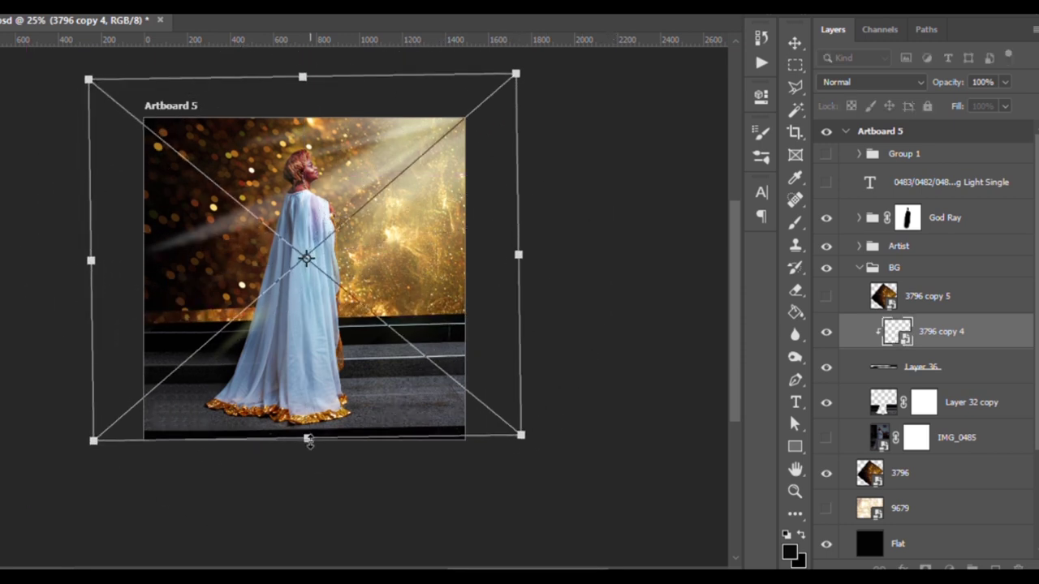
left_click_drag(520, 436, 598, 418)
left_click_drag(418, 235, 418, 291)
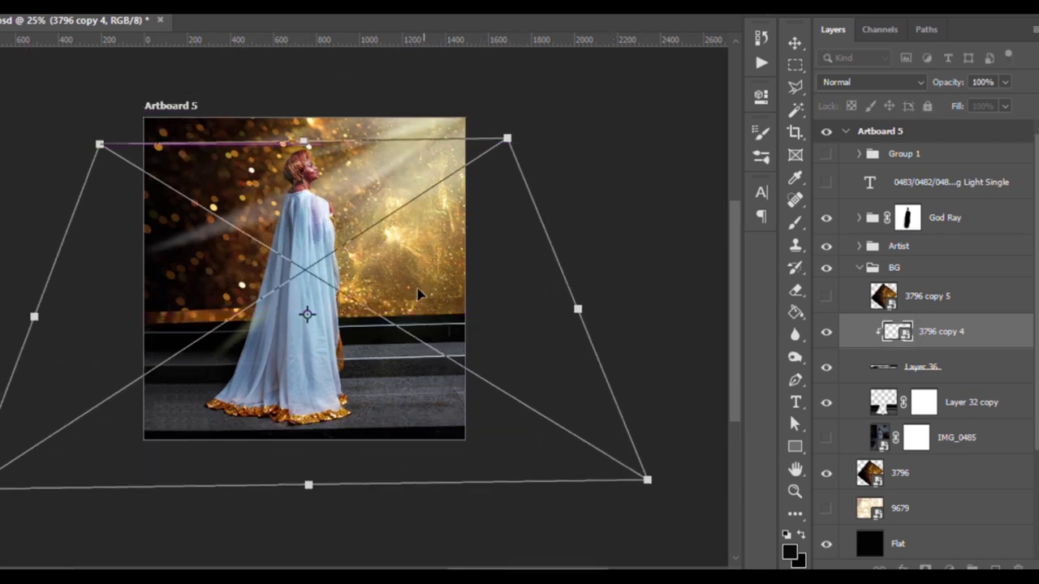
key("Return")
key("5")
key("3")
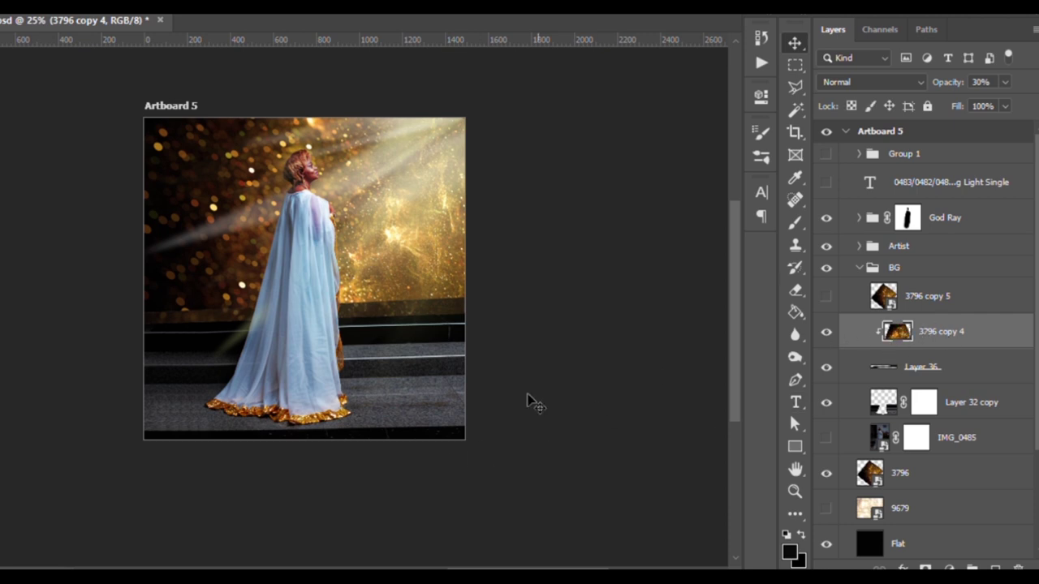
key("m")
left_click_drag(149, 272, 522, 332)
Copy the window strip to Layer 37 below 3796 copy 4 and widen it into a trapezoid.
key("ctrl+j")
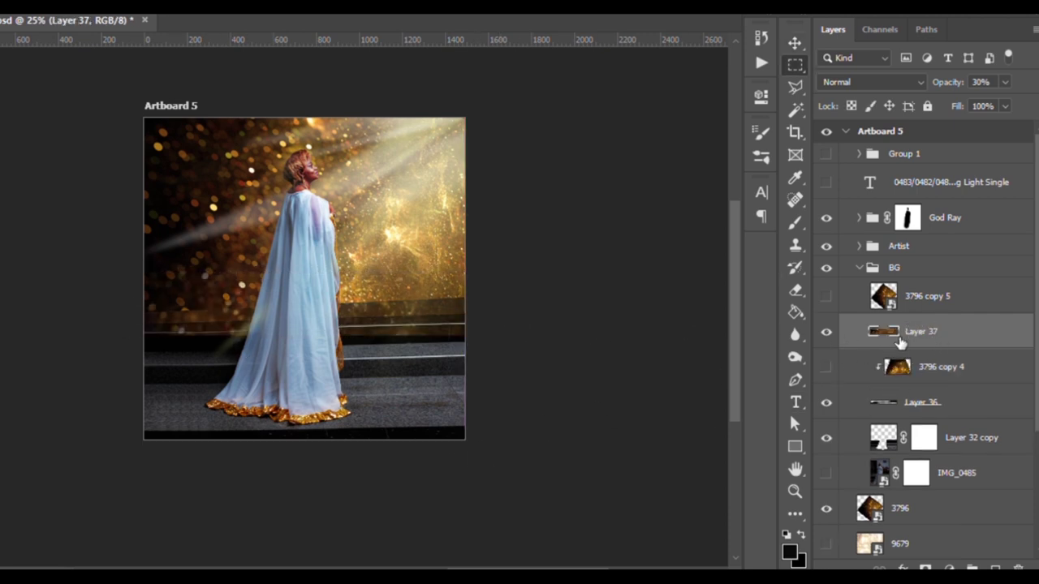
left_click_drag(939, 342, 933, 375)
key("ctrl+t")
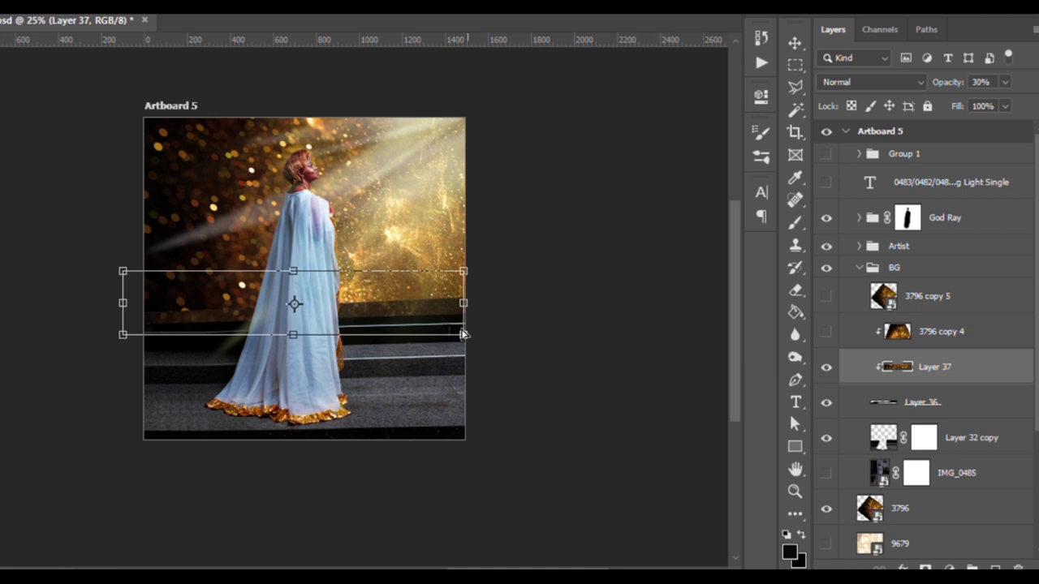
left_click_drag(463, 335, 541, 330)
left_click_drag(122, 335, 56, 341)
key("Return")
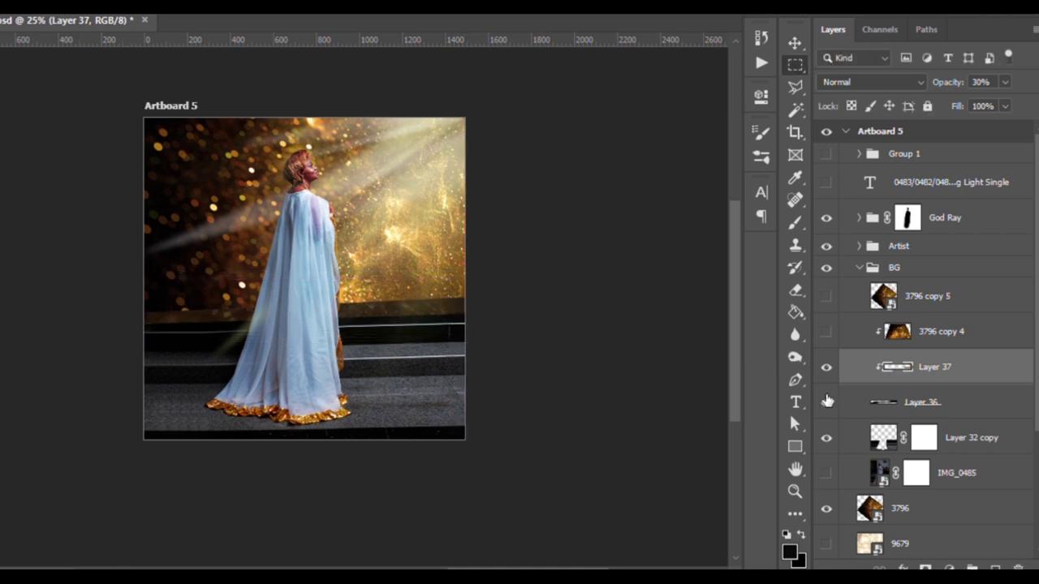
Merge Layer 36 into Layer 37 and set it to Overlay at 96% opacity.
key("v")
left_click(827, 400)
left_click(942, 402, "shift")
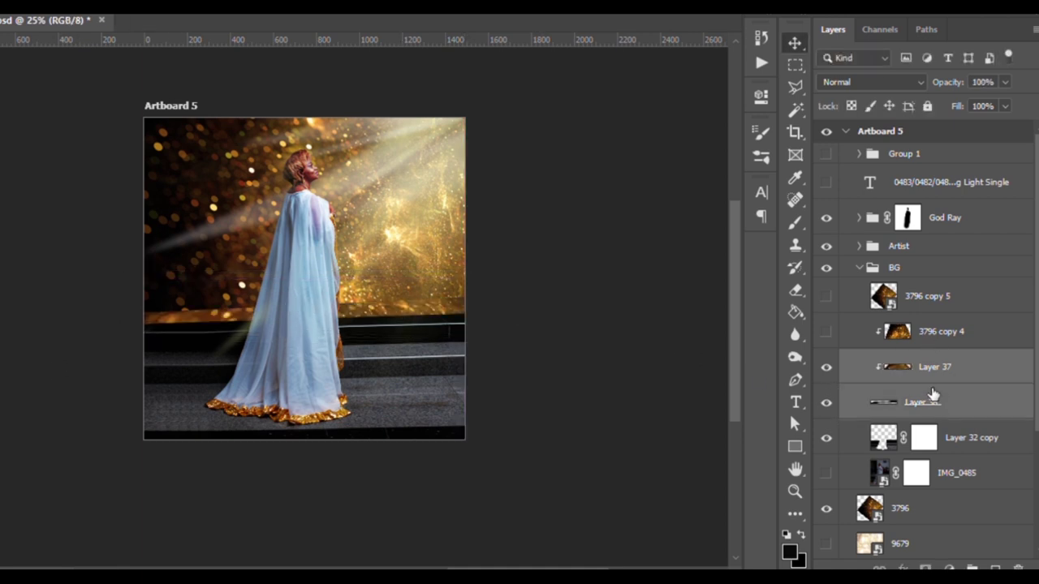
key("ctrl+e")
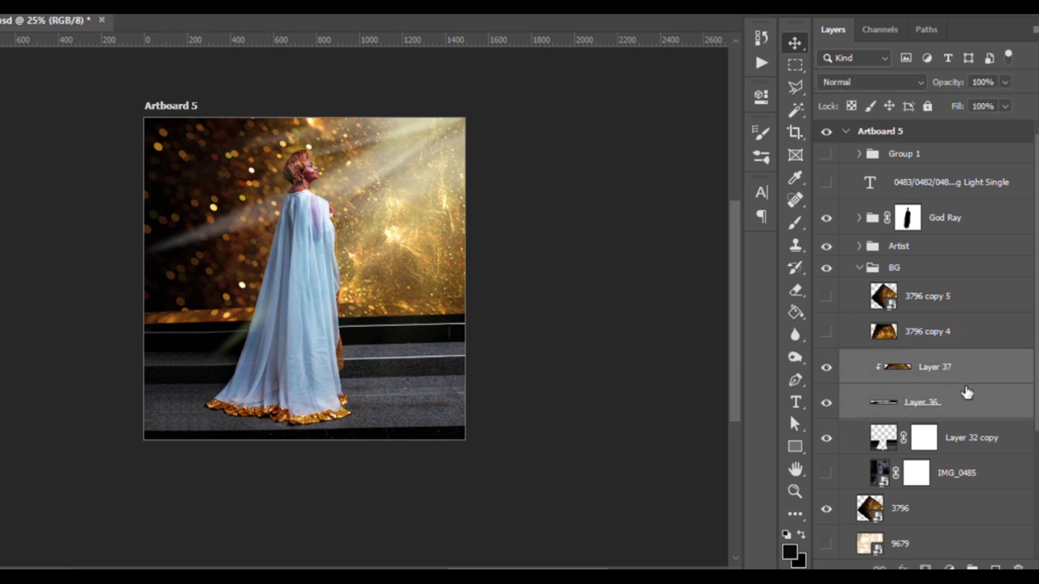
key("shift+alt+d")
key("shift+alt+s")
key("shift+alt+o")
key("shift+alt+s")
key("shift+alt+o")
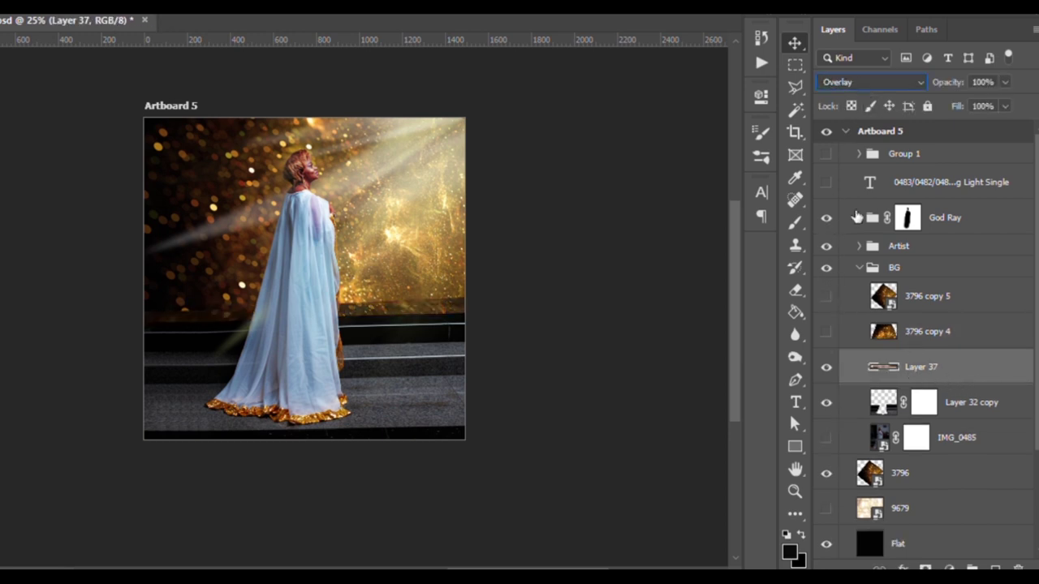
mouse_move(996, 82)
left_mouse_down()
mouse_move(963, 92)
mouse_move(1003, 91)
left_mouse_up()
key("9")
key("6")
Duplicate the light strip lower onto the floor, deleting an extra copy.
key("ctrl+j")
left_click_drag(412, 307, 416, 343)
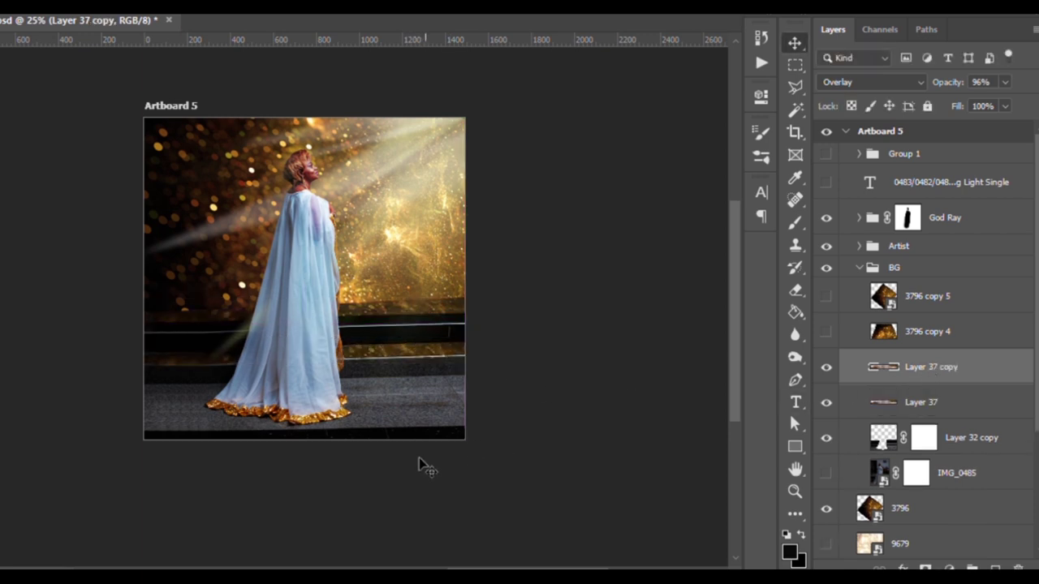
key("ctrl+j")
left_click_drag(413, 356, 411, 389)
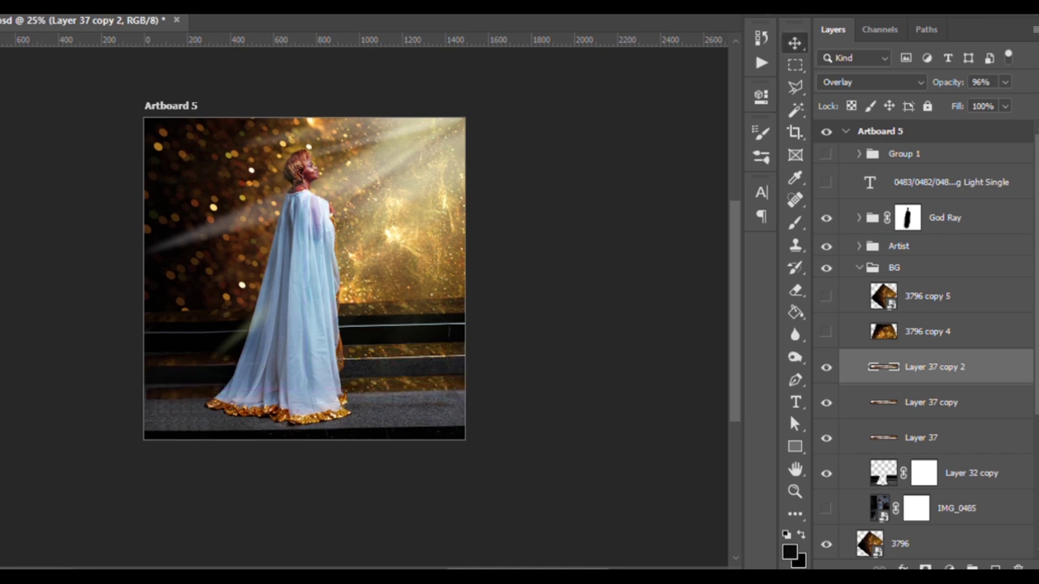
key("Delete")
Show the 3796 copy 4 reflection and stretch it downward and slightly wider.
left_click(826, 331)
left_click(926, 331)
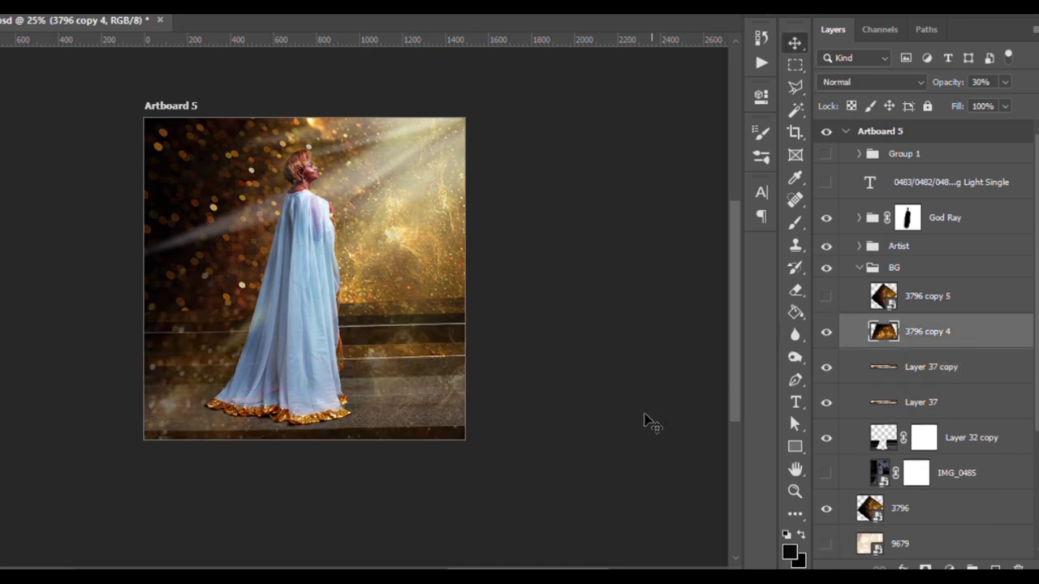
key("ctrl+t")
left_click_drag(292, 139, 286, 240)
left_click_drag(495, 366, 507, 366)
key("Return")
Copy the lassoed floor reflection to a new layer, hide 3796 copy 4, and add a layer above Layer 32 copy.
key("l")
left_click(479, 375)
left_click(136, 386)
left_click(135, 432)
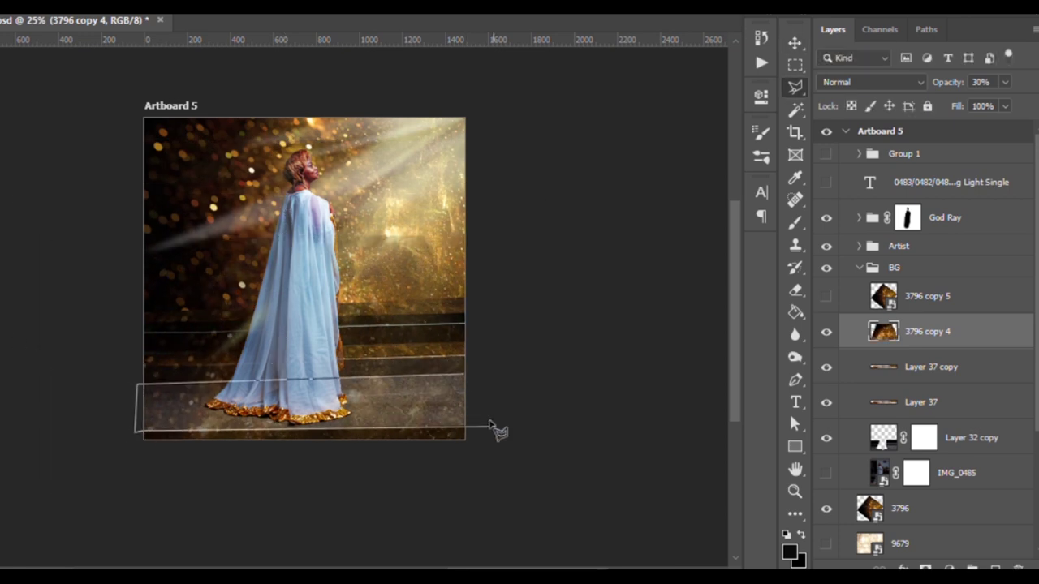
left_click(479, 375)
key("ctrl+j")
left_click(827, 367)
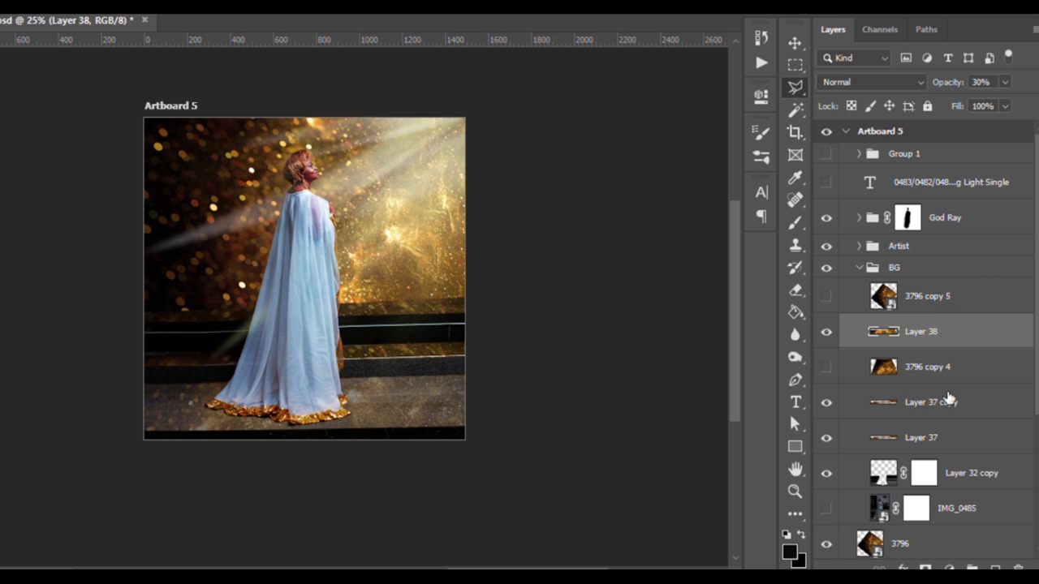
left_click(946, 483)
left_click(974, 564)
Paint a sampled pale-yellow glow along the railing top on Layer 39, blended as Lighter Color.
key("b")
key("i")
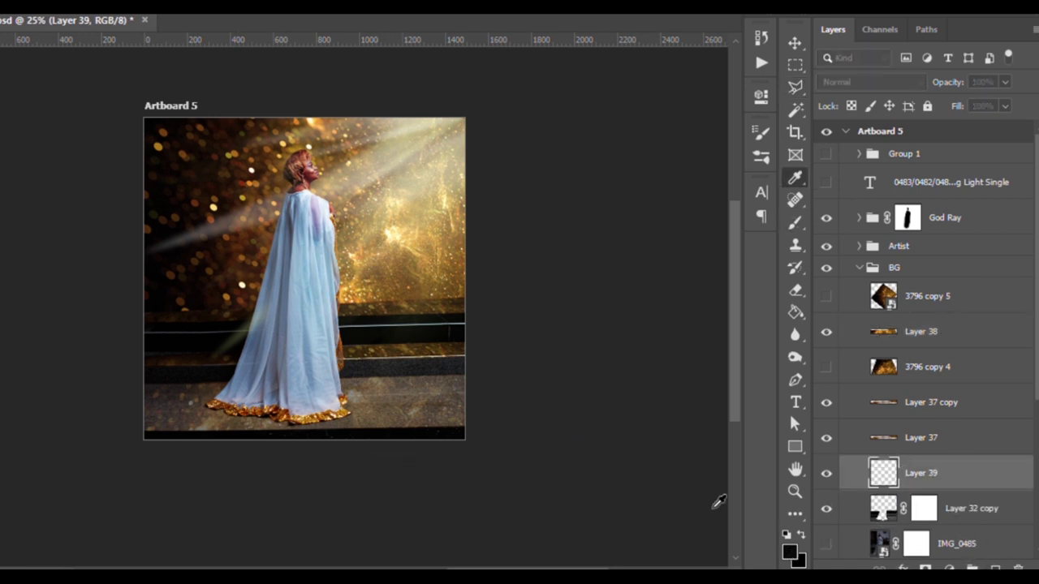
left_click(406, 236)
key("b")
left_click_drag(479, 312, 138, 321)
scroll(974, 365, "down", 1)
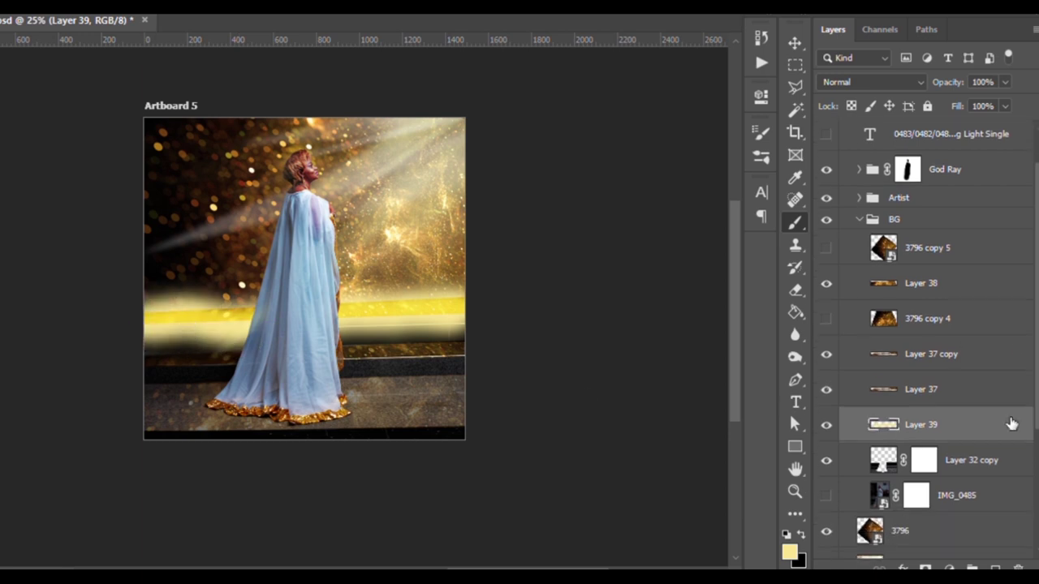
left_click_drag(918, 424, 917, 487)
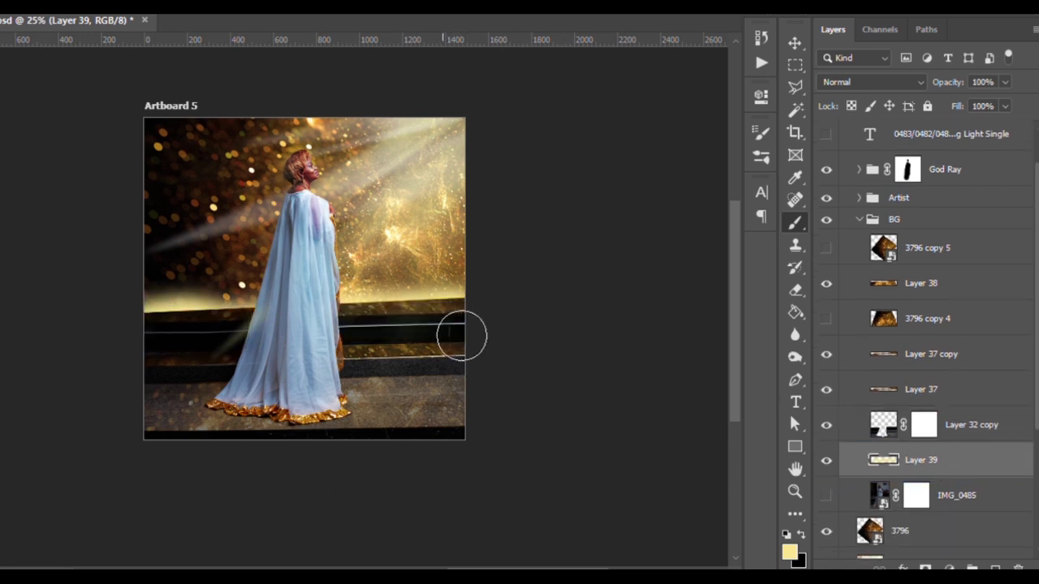
left_click(872, 82)
left_click(851, 227)
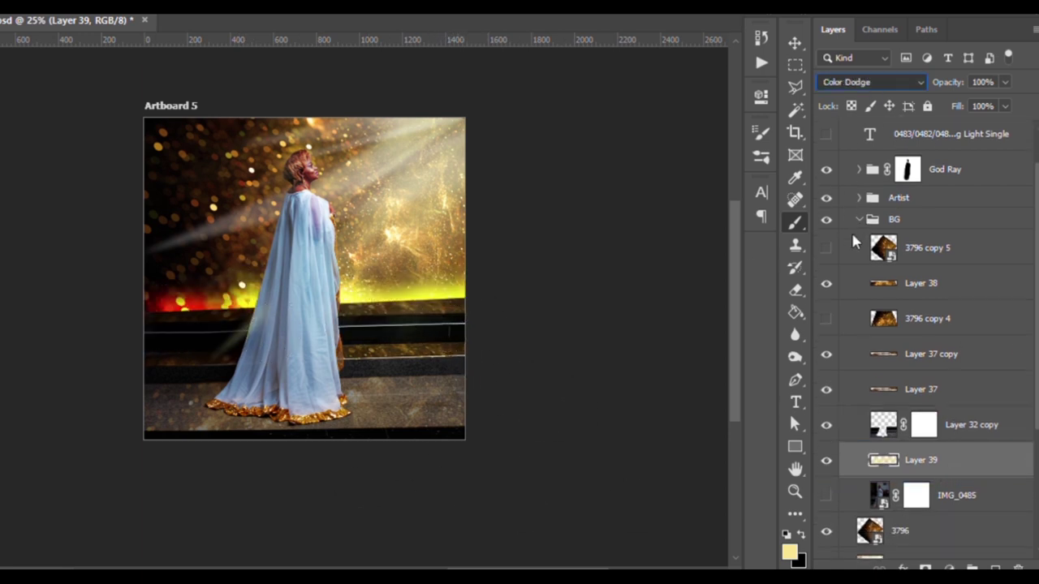
key("Down")
key("Down")
key("Down")
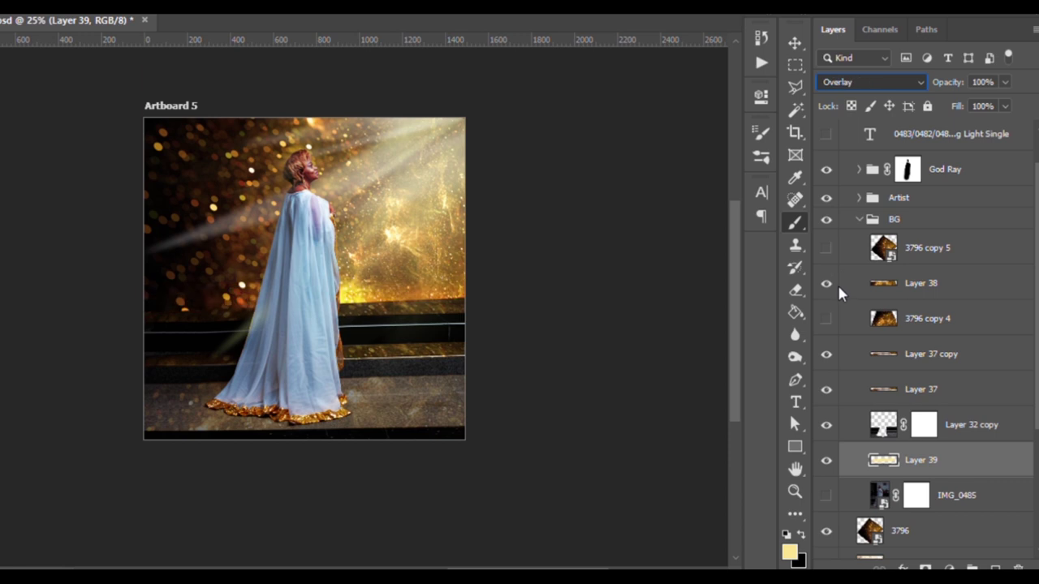
key("Up")
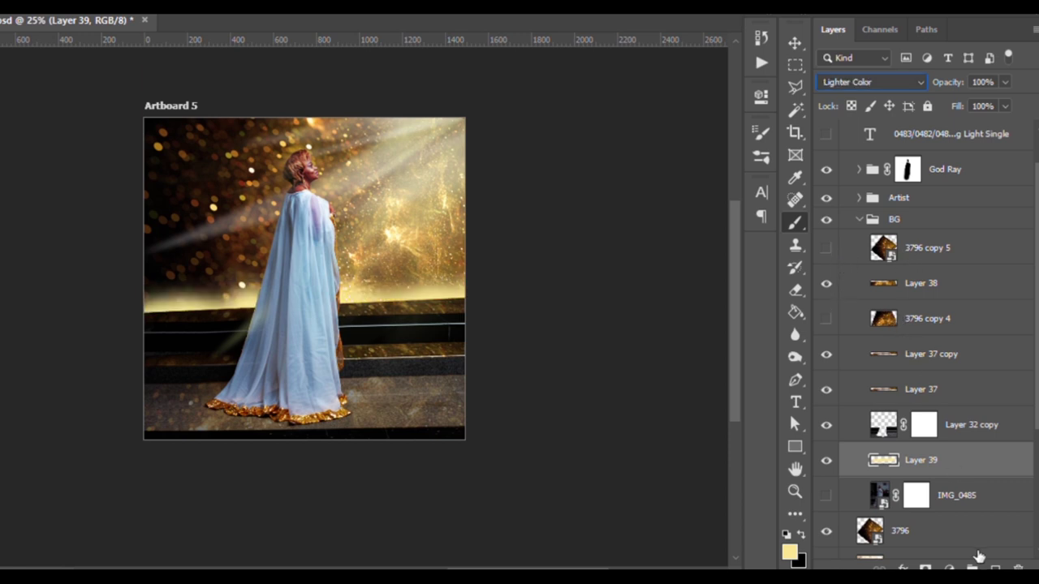
Paint sampled orange light along the railing on a new Color Dodge layer, then transform the god-ray image.
left_click(995, 568)
left_click(870, 82)
left_click(849, 234)
key("i")
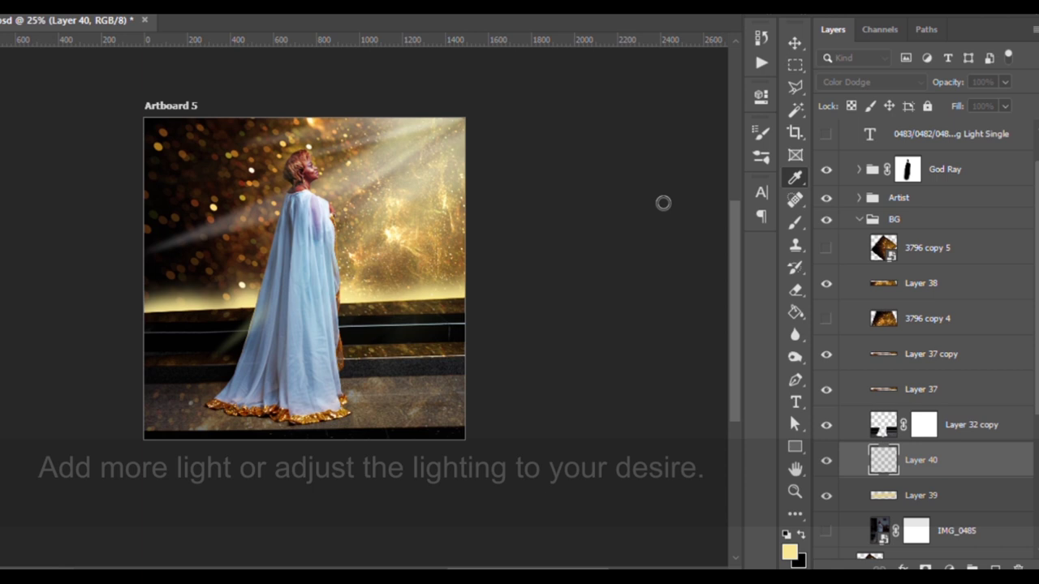
left_click_drag(463, 344, 673, 541)
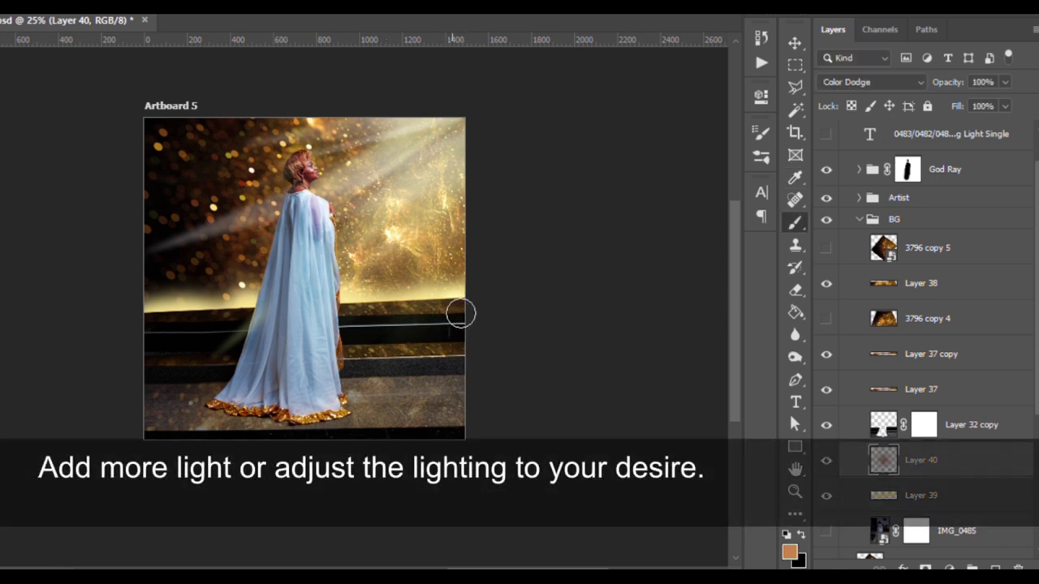
key("b")
mouse_move(425, 322)
left_mouse_down()
mouse_move(154, 317)
mouse_move(260, 308)
left_mouse_up()
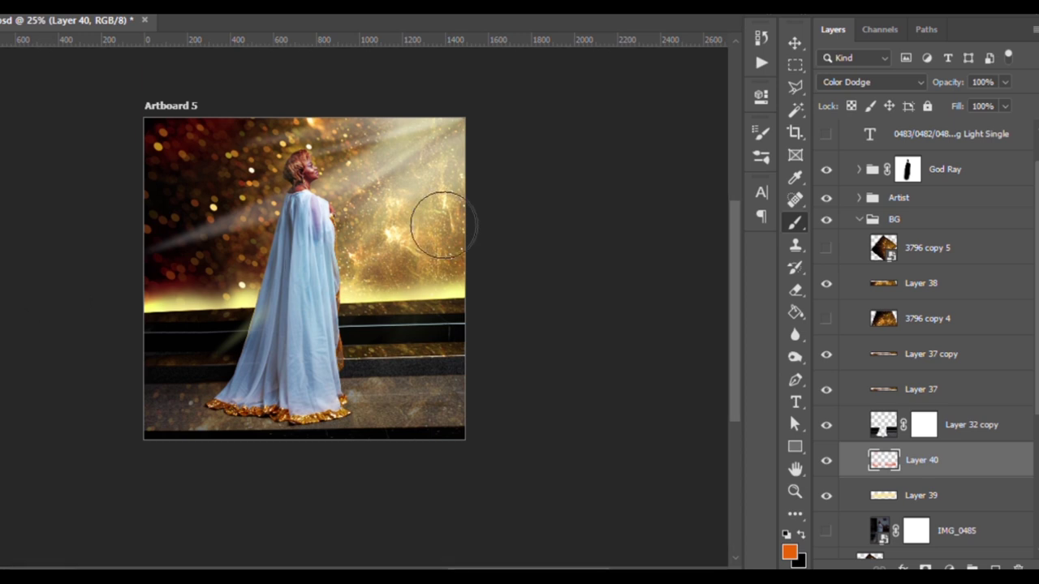
key("ctrl+t")
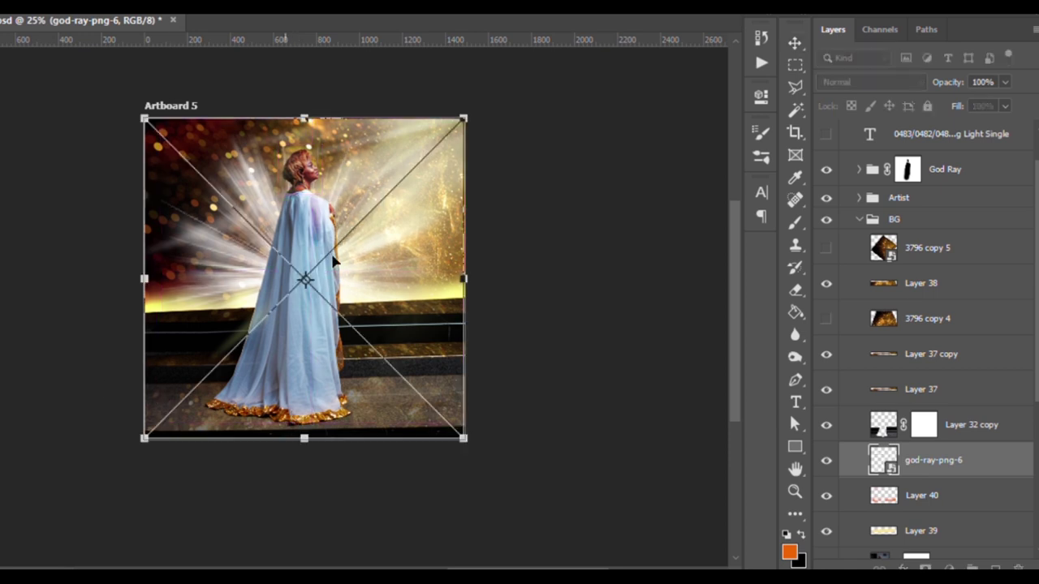
Raise the god-ray burst behind the woman's head and keep it in Color Dodge.
left_click_drag(341, 254, 347, 172)
key("Return")
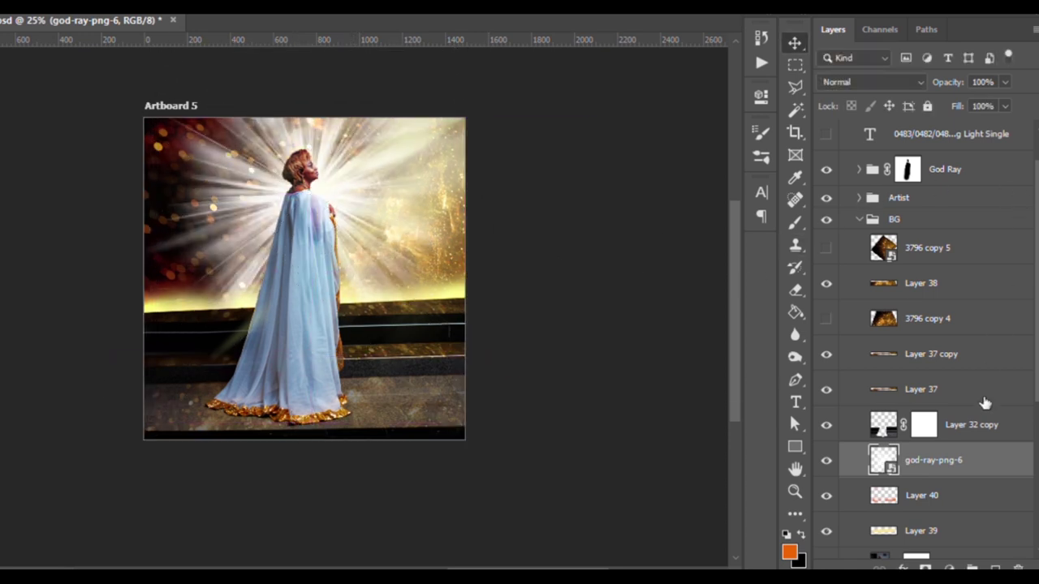
scroll(844, 82, "down", 4)
scroll(844, 82, "down", 5)
key("Down")
key("Down")
key("Down")
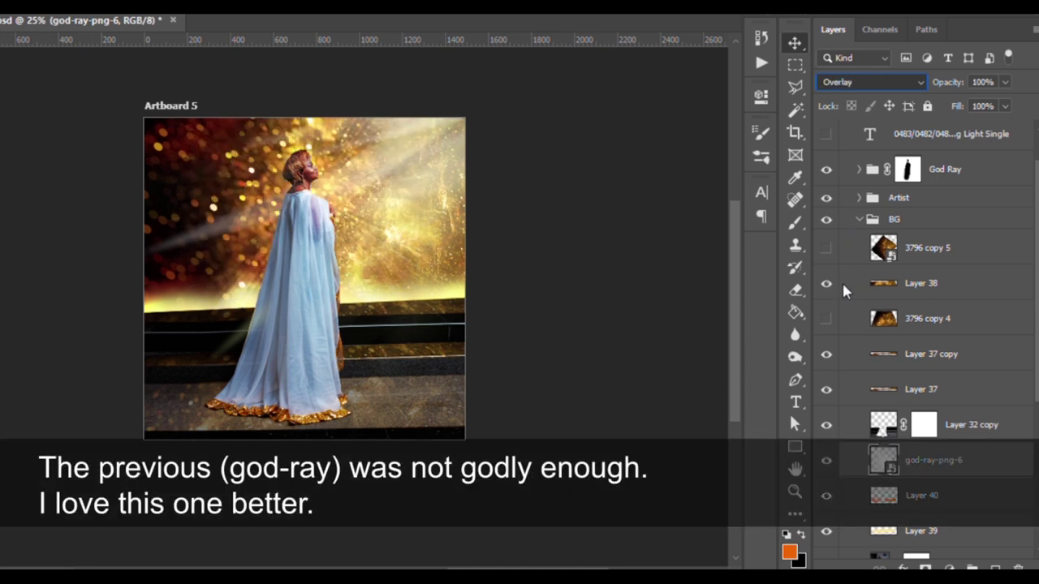
key("Up")
key("Up")
key("Up")
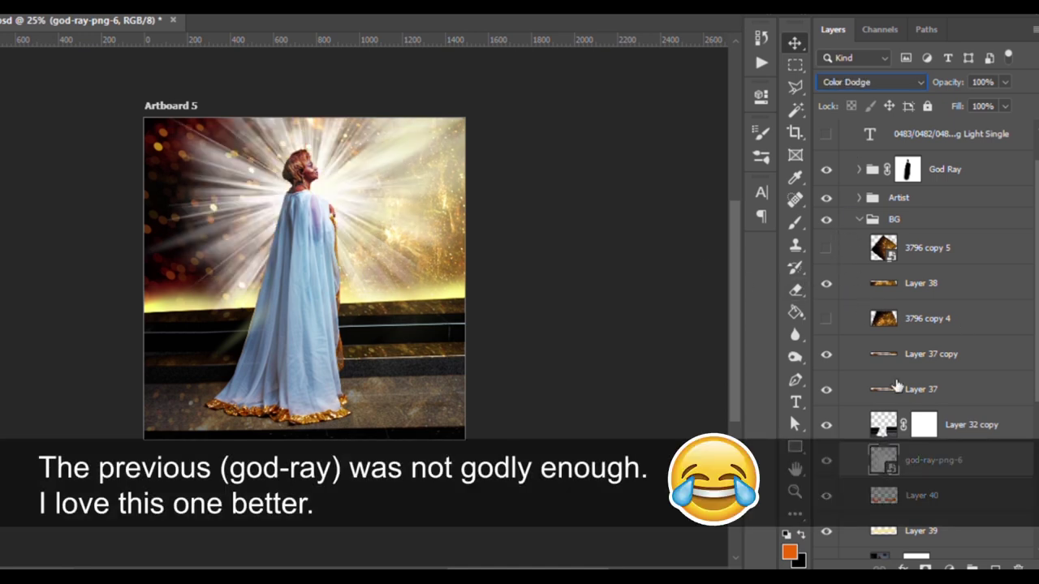
key("ctrl+t")
left_click_drag(357, 184, 355, 179)
key("Return")
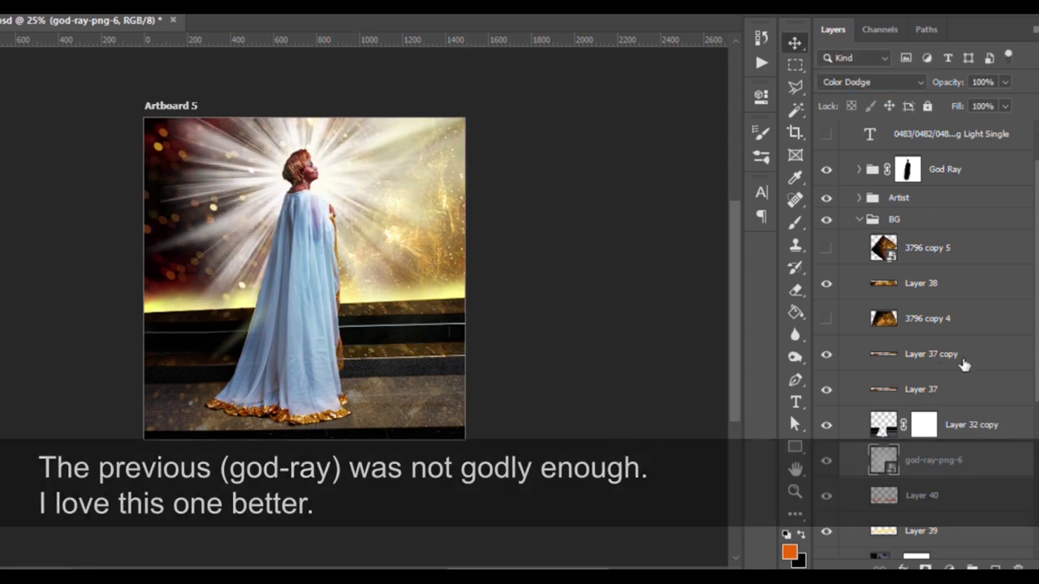
Add a new empty layer above Layer 37 copy and pick a thin brush.
left_click(964, 357)
left_click(995, 567)
key("b")
key("bracketleft")
key("bracketleft")
key("bracketleft")
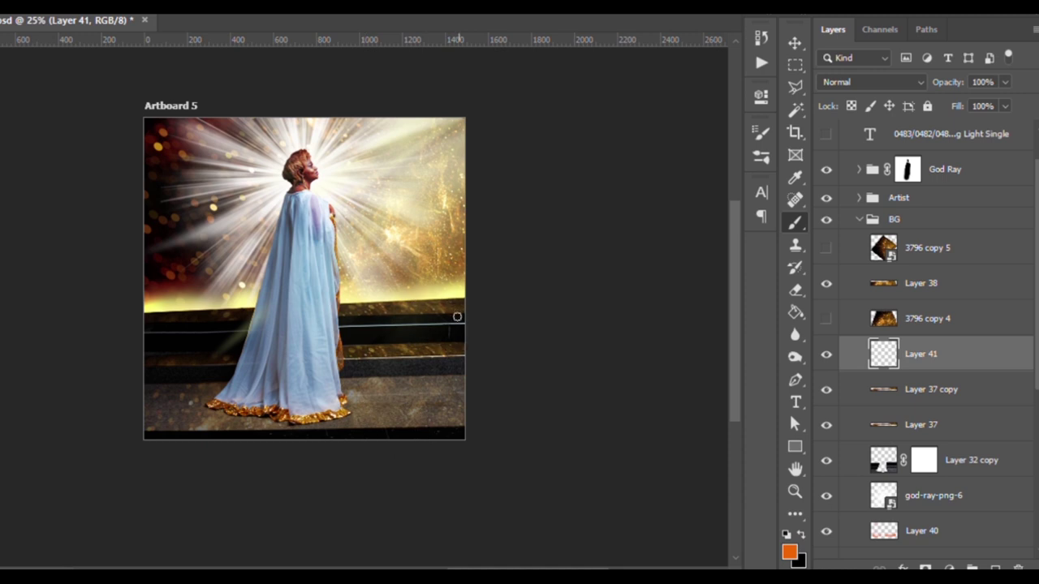
Paint yellow strokes along both railing edges on Layer 41.
scroll(888, 84, "down", 12)
left_click_drag(139, 329, 507, 333)
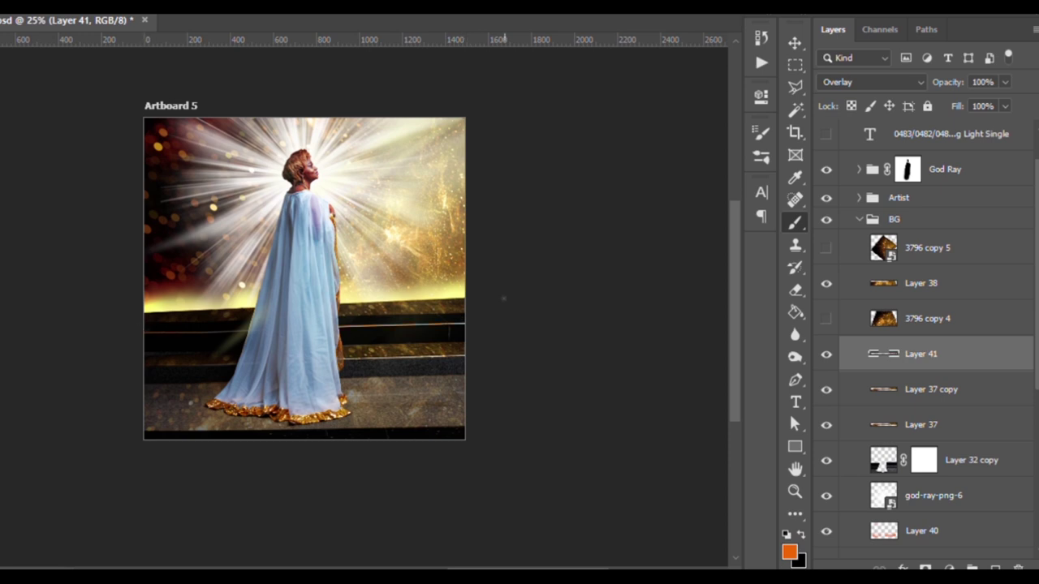
left_click_drag(142, 363, 212, 352)
left_click(464, 317, "alt")
left_click_drag(138, 328, 464, 325)
left_click_drag(146, 363, 464, 355)
Move Layer 41 out of the BG group and add a 40% Color Dodge copy.
mouse_move(907, 355)
left_mouse_down()
mouse_move(893, 279)
mouse_move(919, 268)
left_mouse_up()
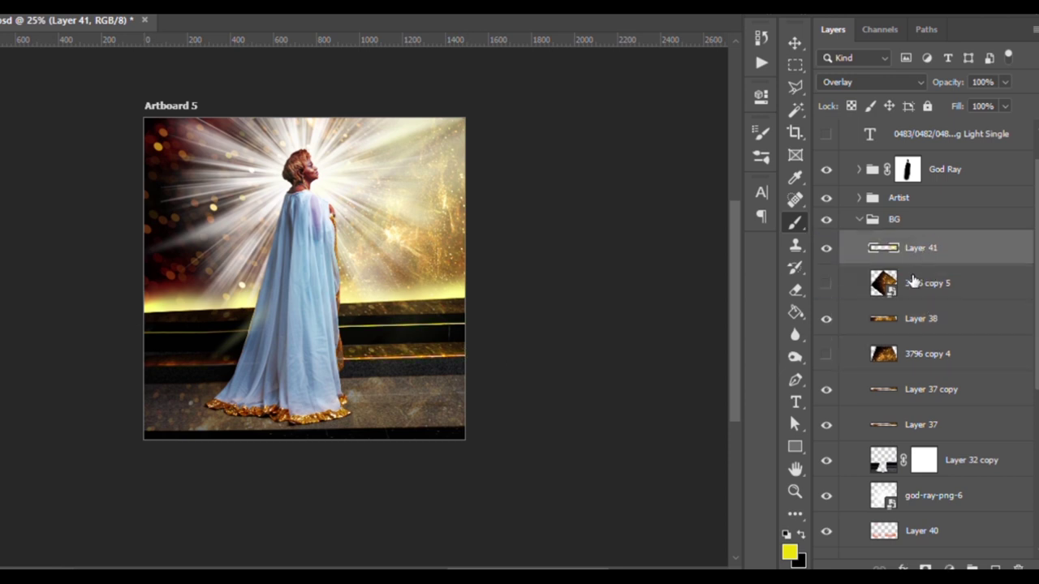
mouse_move(921, 248)
left_mouse_down()
mouse_move(909, 209)
mouse_move(932, 295)
left_mouse_up()
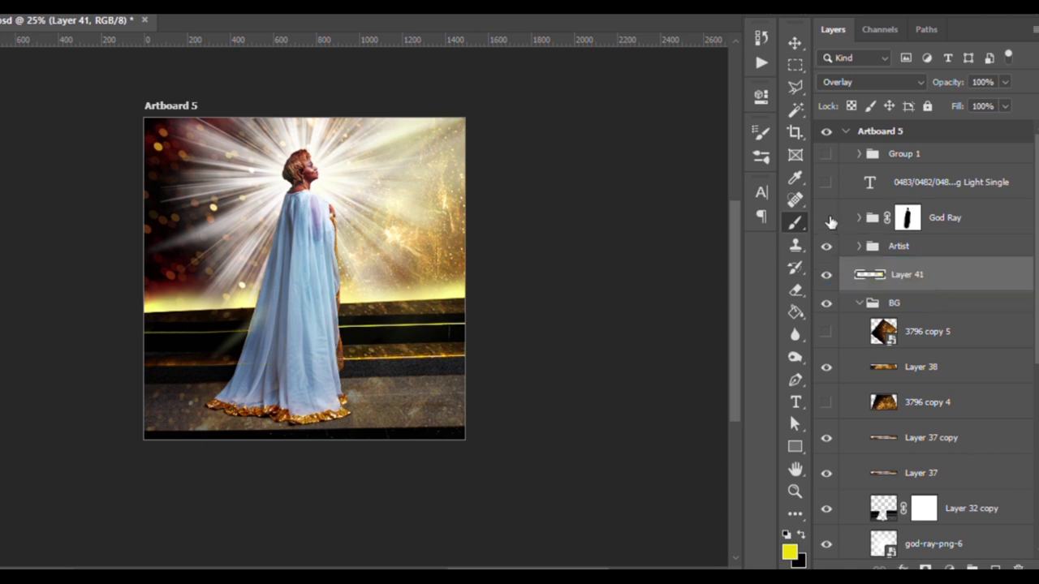
key("ctrl+j")
left_click(869, 82)
scroll(869, 82, "up", 3)
key("space")
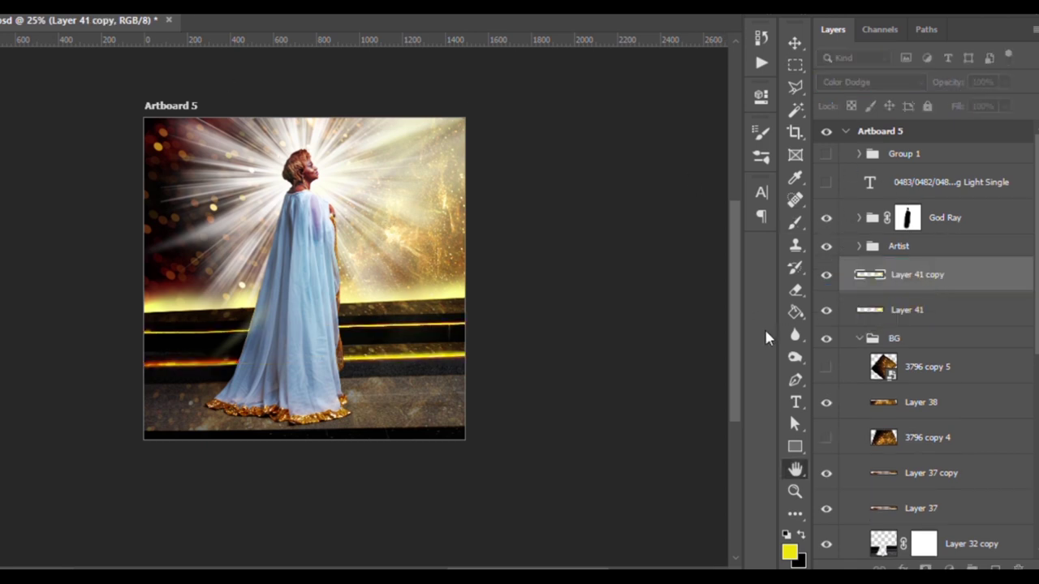
key("4")
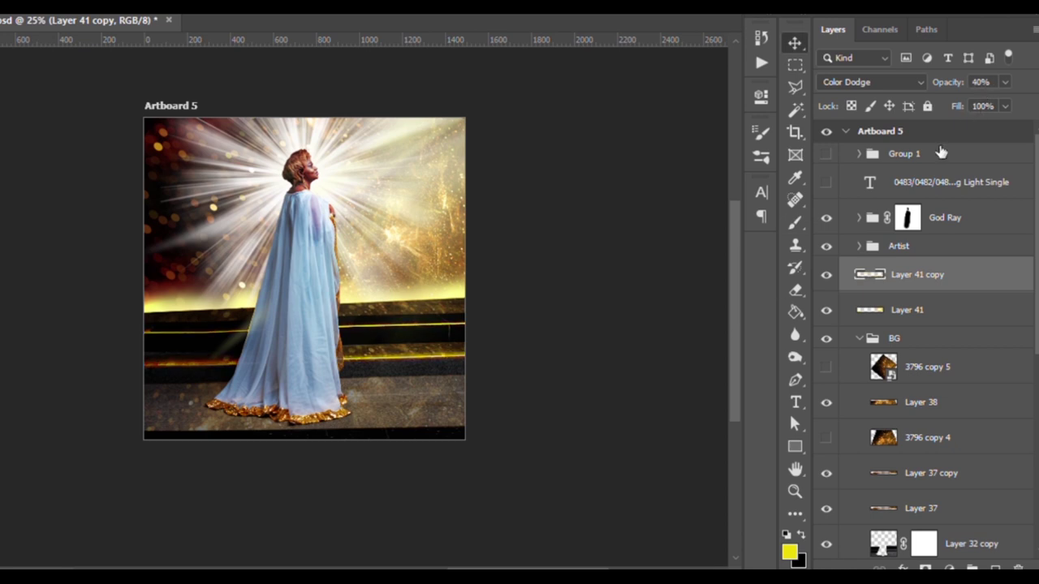
Delete the unused hidden layer 3796 copy 4 from the BG group.
left_click(893, 337)
left_click(826, 403)
left_click(826, 403)
left_click(891, 446)
key("Delete")
left_click(826, 437)
Hide the floor, step and glow layers to compare, then show them again.
left_click(827, 472)
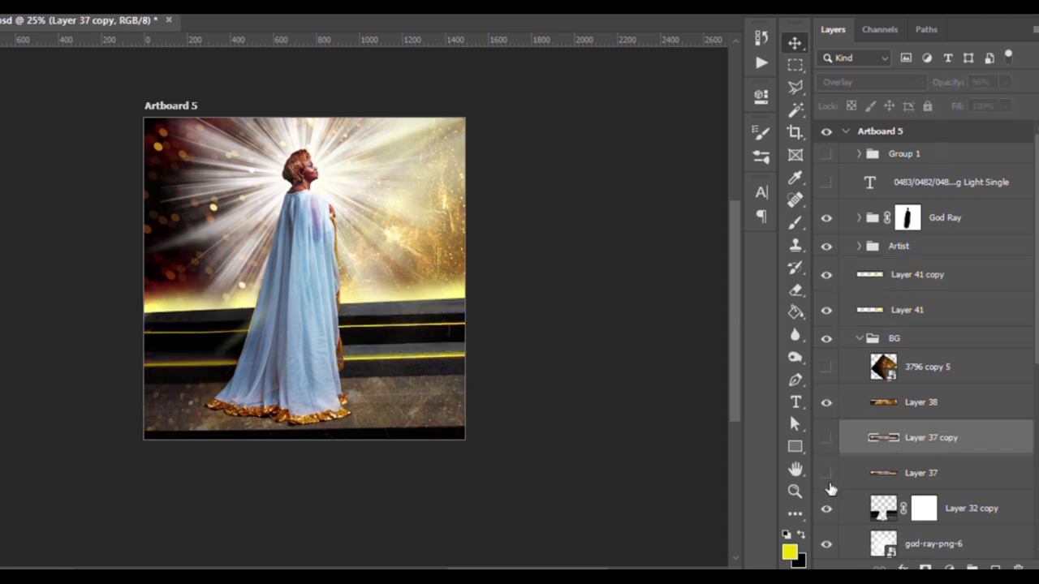
left_click(826, 403)
left_click(827, 309)
left_click(827, 274)
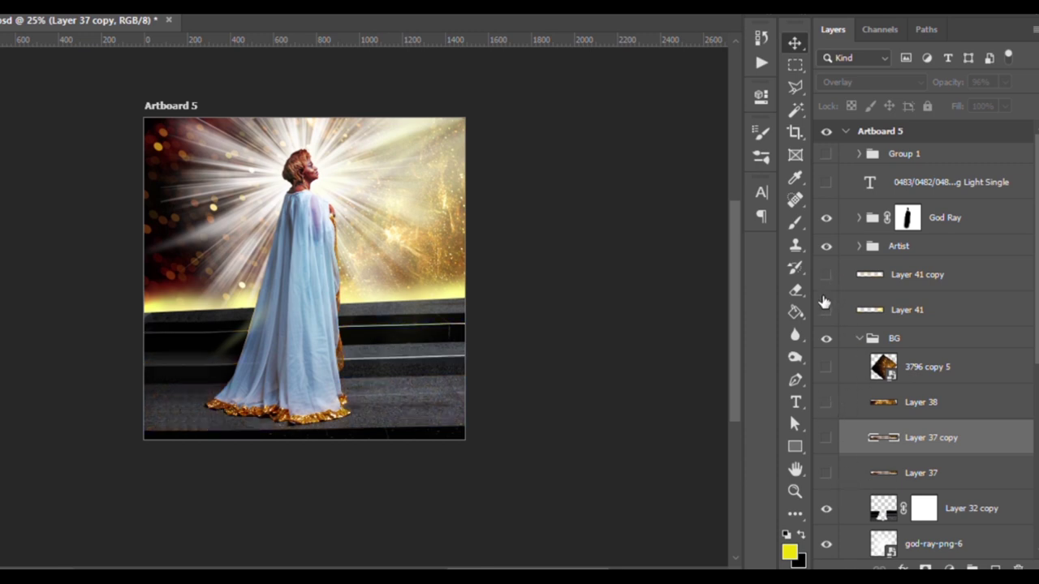
left_click(826, 275)
left_click(826, 309)
left_click(827, 403)
left_click(826, 437)
left_click(827, 473)
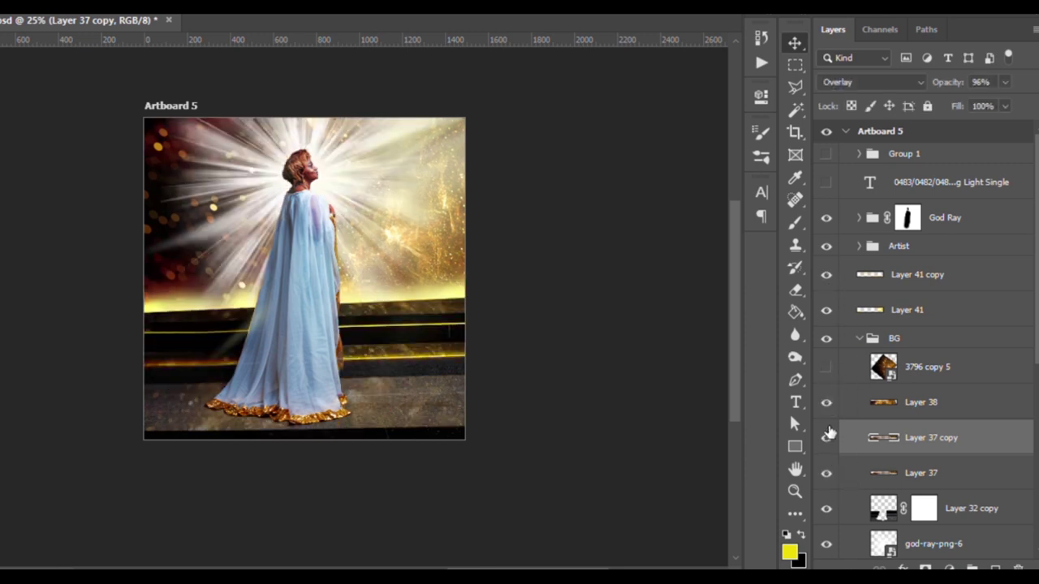
Merge the Layer 37 stripe layers into Layer 38.
left_click(946, 405)
left_click(923, 475, "shift")
key("ctrl+e")
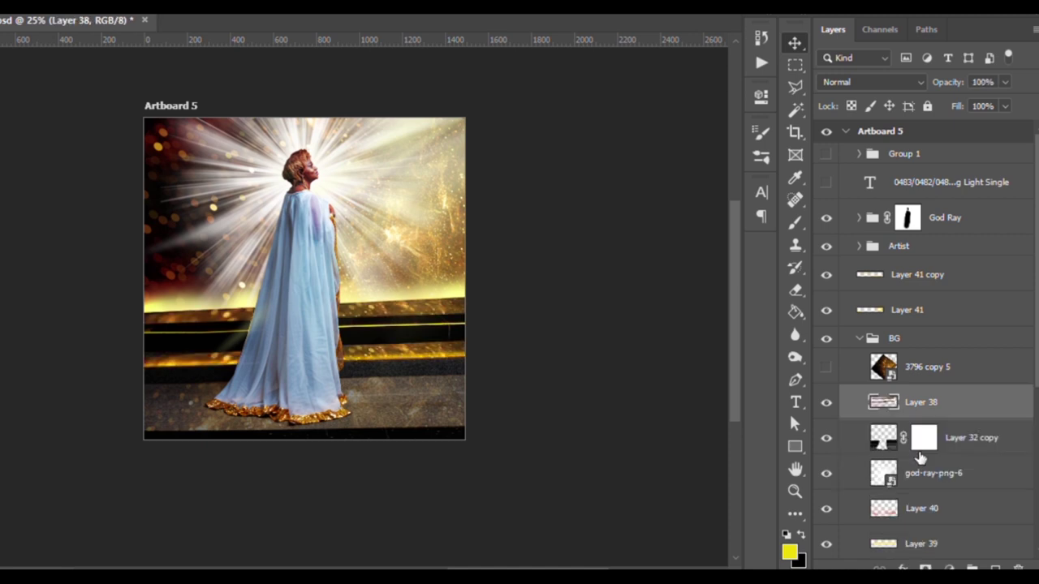
key("space")
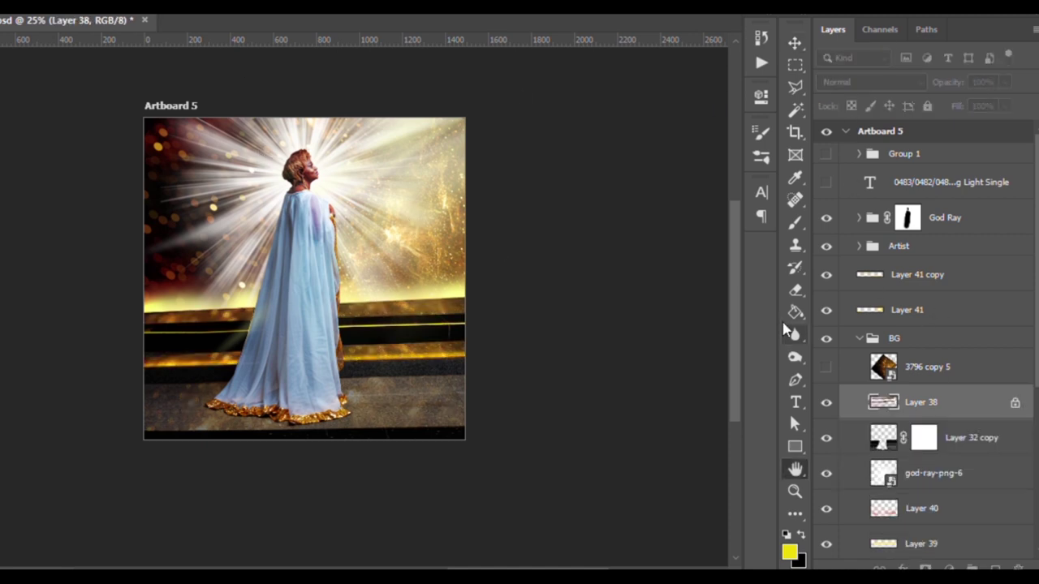
Try several blend modes on Layer 38 and settle on Soft Light.
left_click(871, 82)
key("Down")
key("Down")
key("Down")
key("Up")
key("Up")
key("Down")
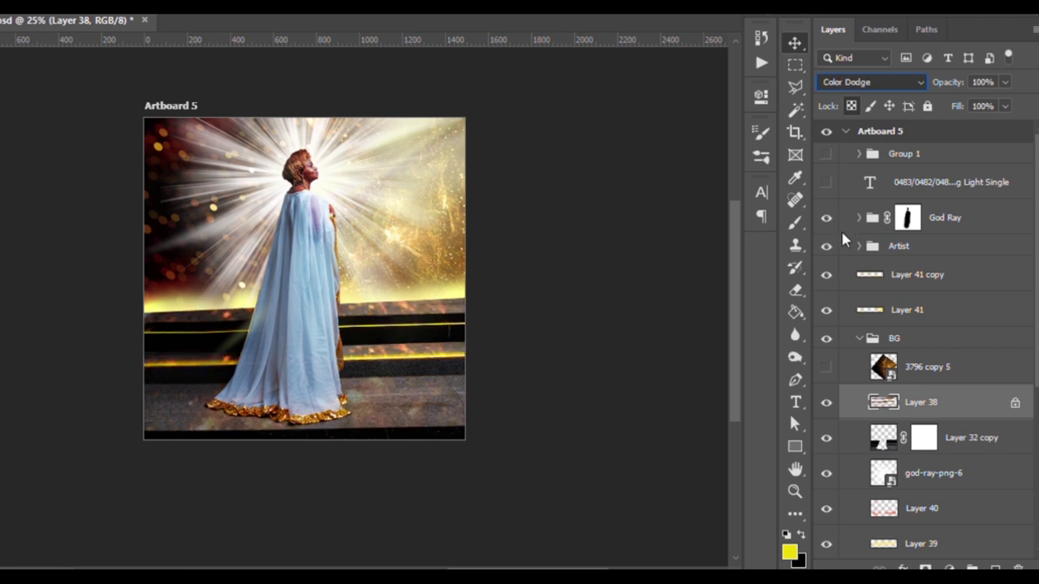
key("Down")
key("Down")
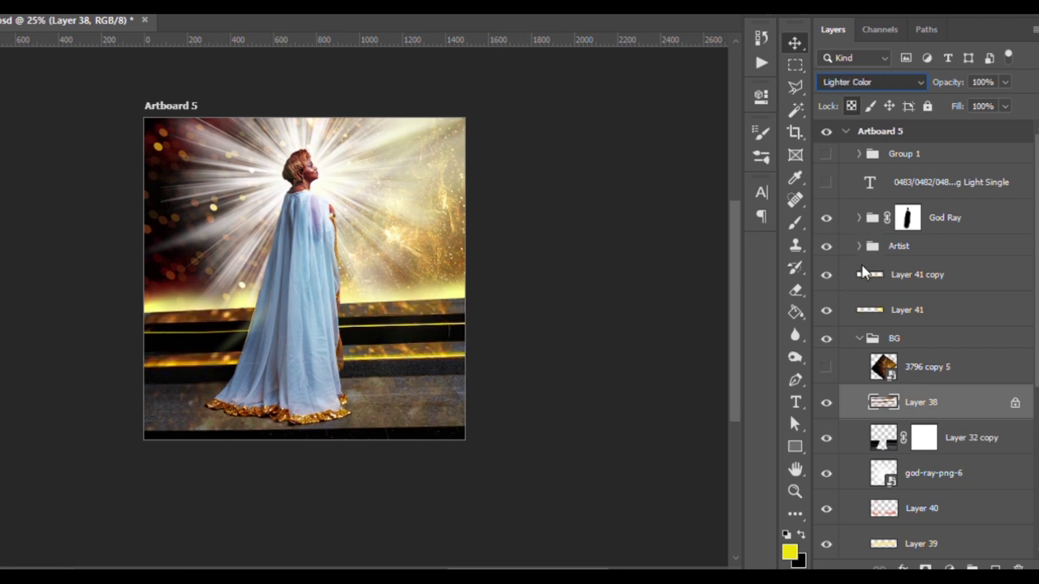
key("Up")
key("Up")
key("Up")
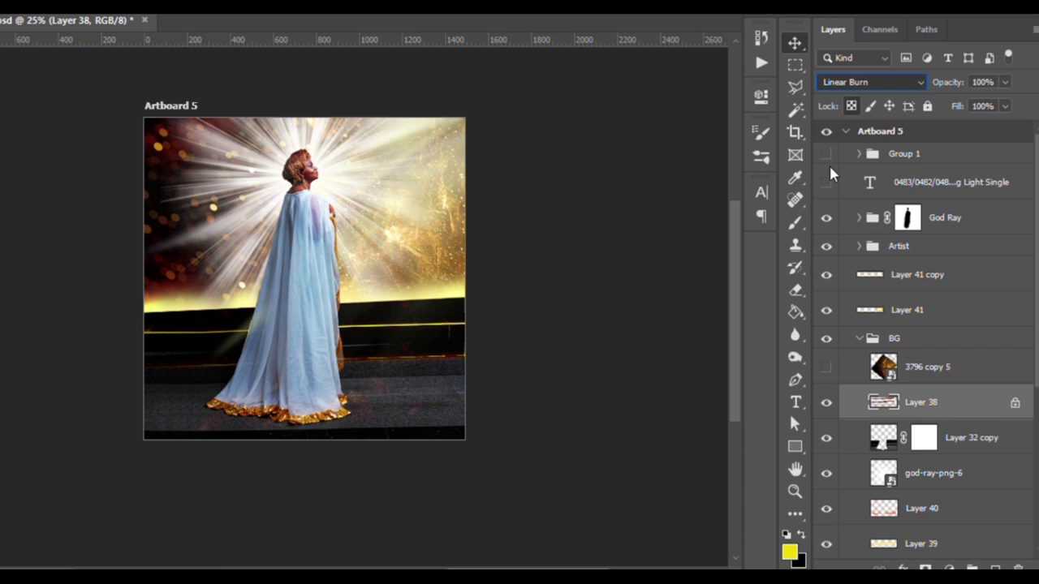
key("Down")
key("Down")
key("Down")
key("Down")
key("Down")
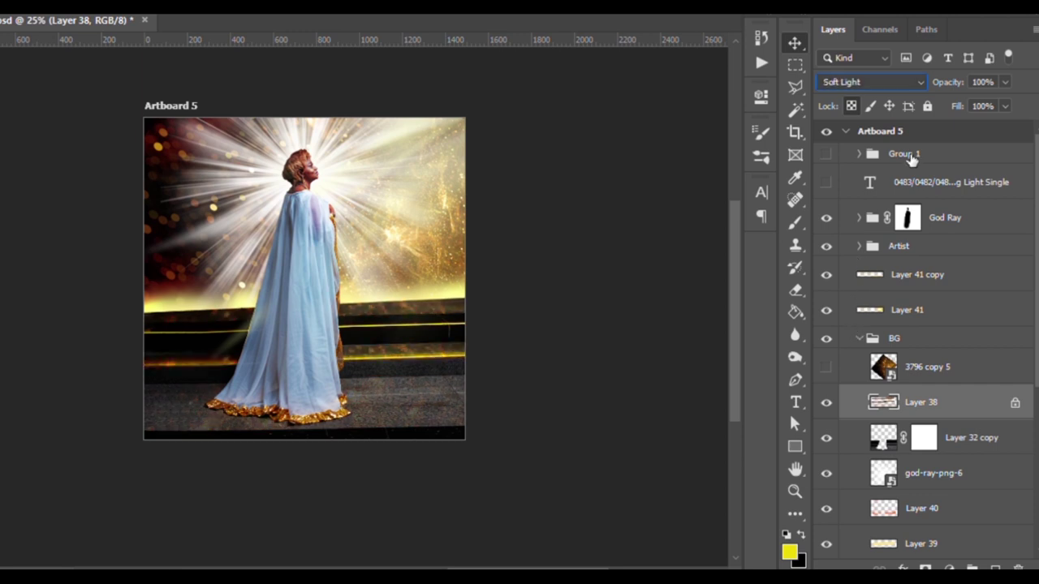
Raise Layer 40's opacity to 70% and stamp the Artist group into a merged copy.
scroll(1025, 422, "down", 3)
scroll(1023, 433, "down", 2)
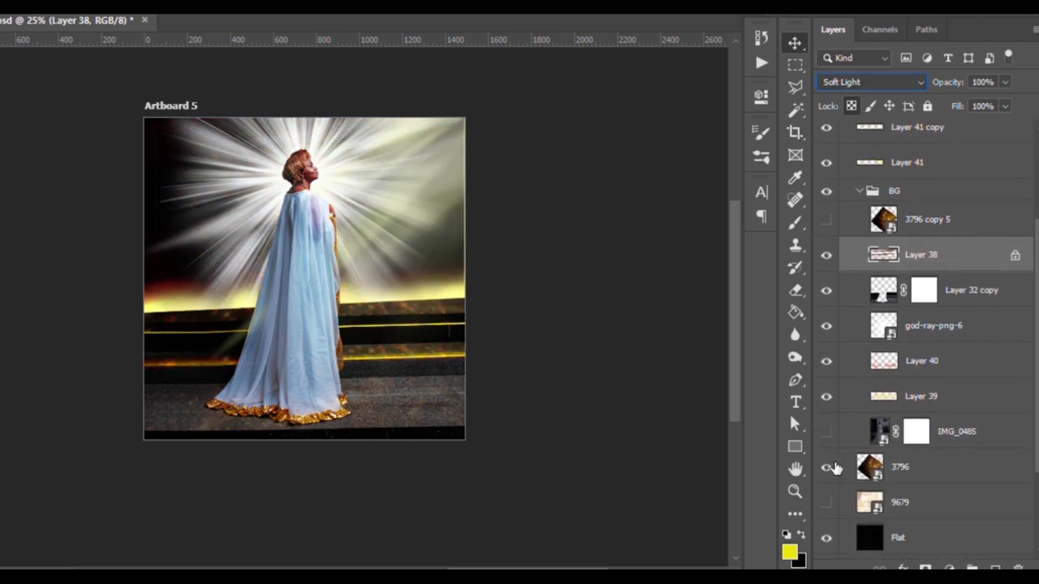
left_click(945, 332)
key("space")
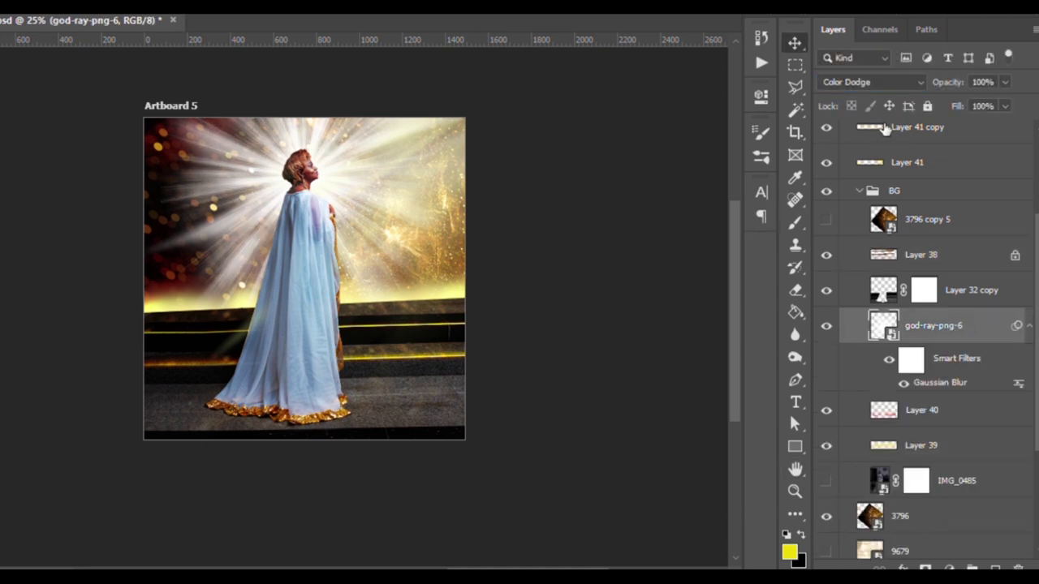
left_click(869, 445)
left_click(911, 410)
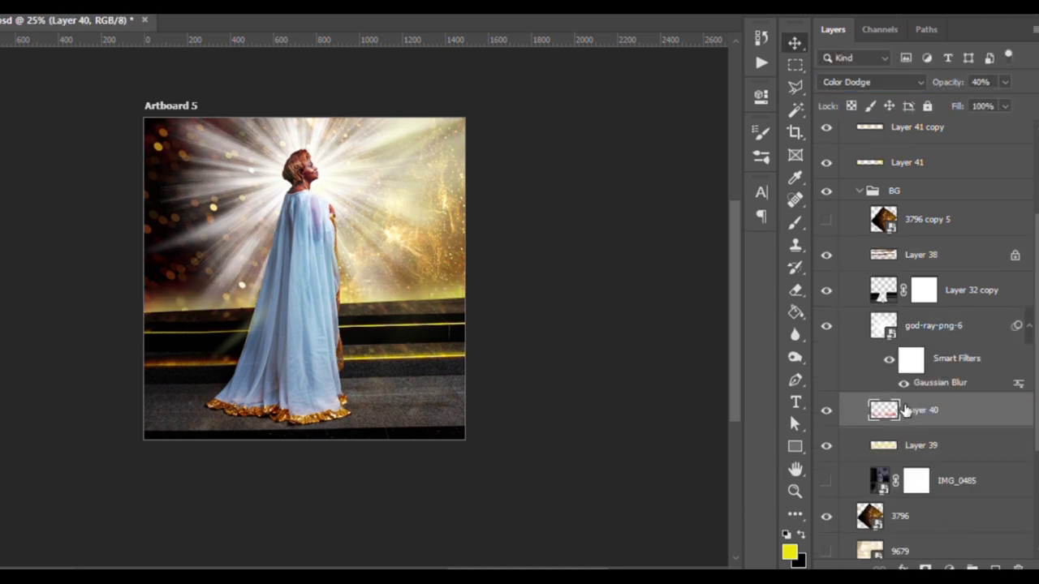
key("7")
scroll(1035, 255, "up", 5)
key("ctrl+alt+e")
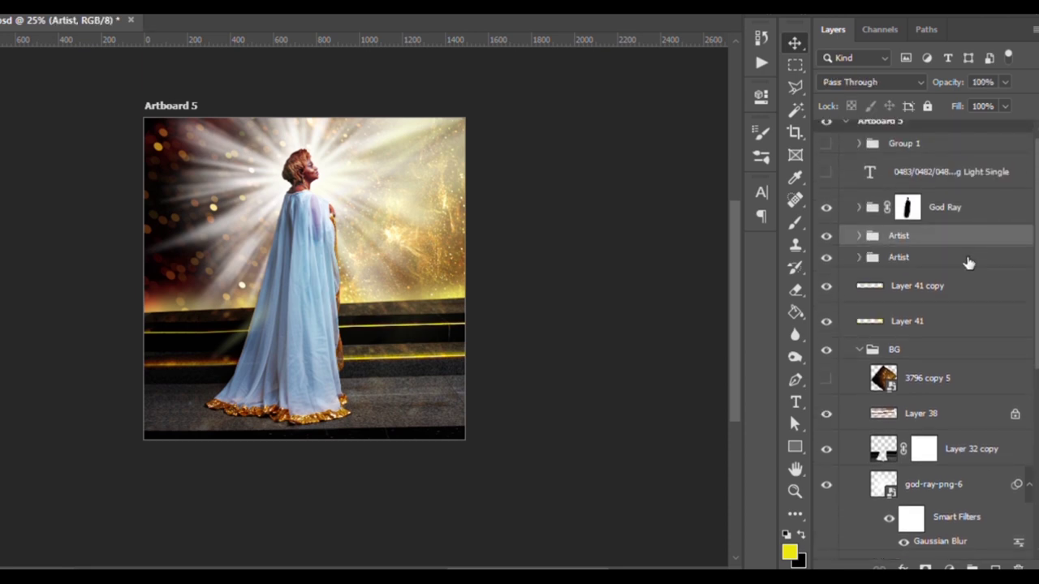
Flip the artist copy vertically below her feet, under the Artist group, at 50% opacity.
right_click(363, 509)
left_click(355, 333)
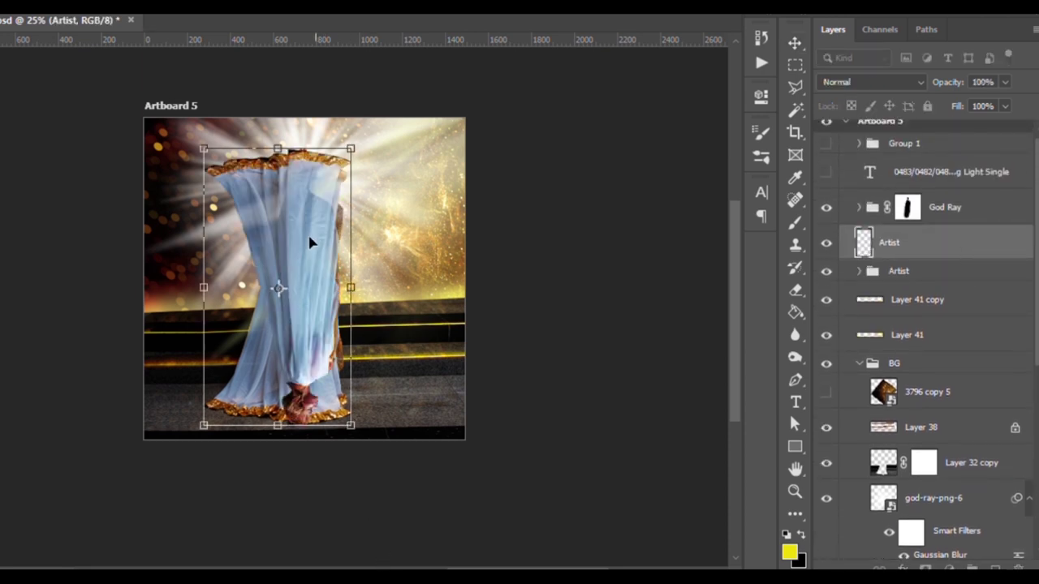
mouse_move(311, 375)
left_mouse_down()
mouse_move(318, 494)
mouse_move(329, 460)
left_mouse_up()
key("Return")
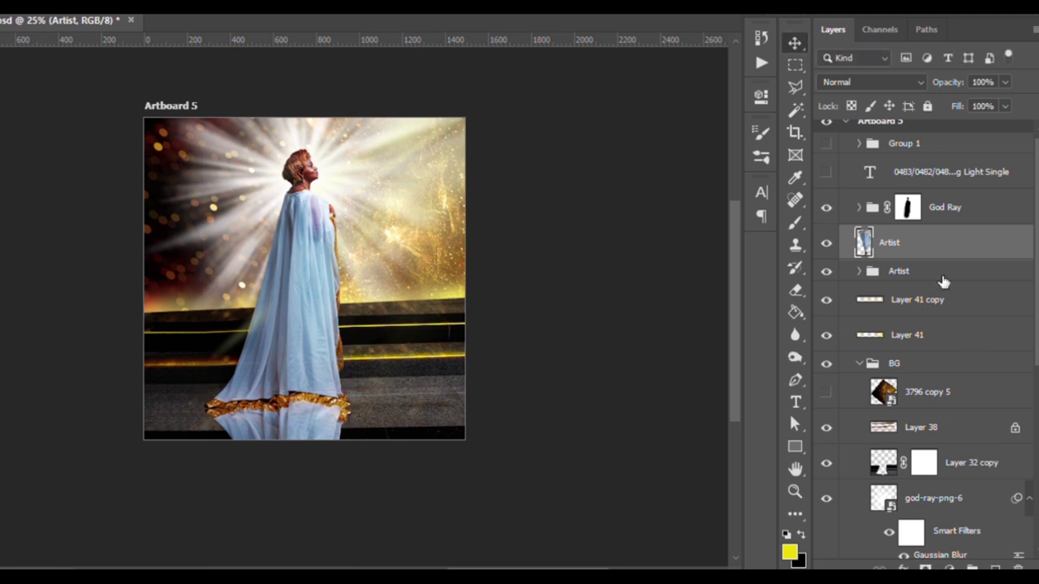
left_click_drag(889, 242, 944, 283)
key("5")
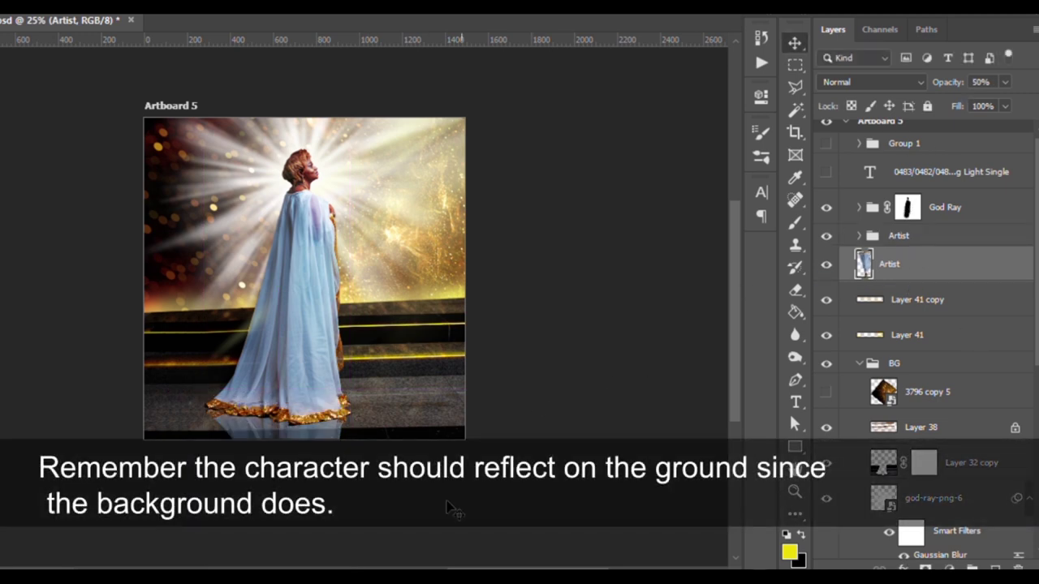
key("ctrl+minus")
Widen the reflection's bottom in perspective and try lighter blend modes on it.
key("ctrl+t")
left_click_drag(333, 548, 378, 540)
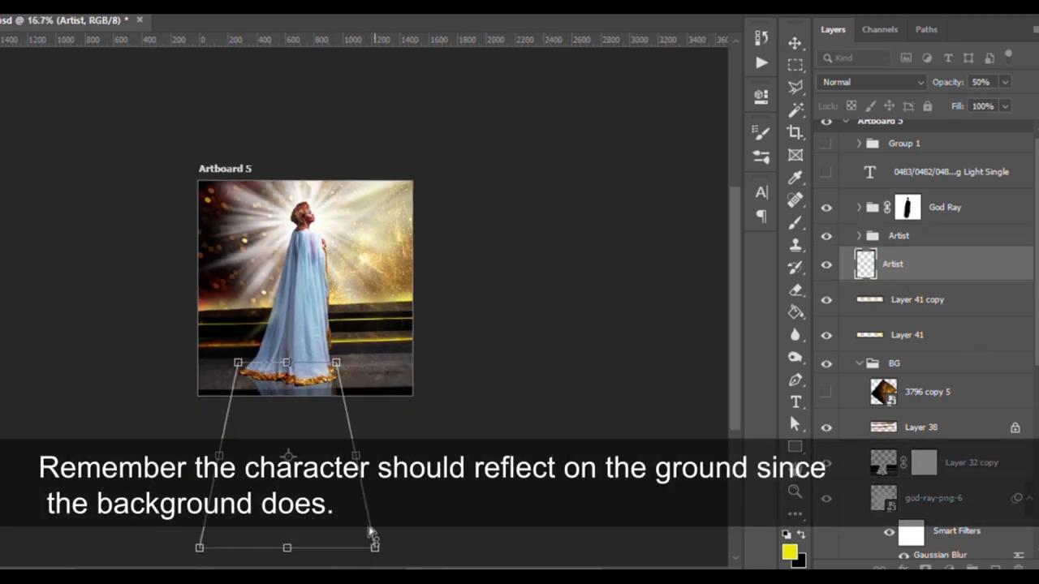
key("Return")
key("alt+shift+d")
key("shift+minus")
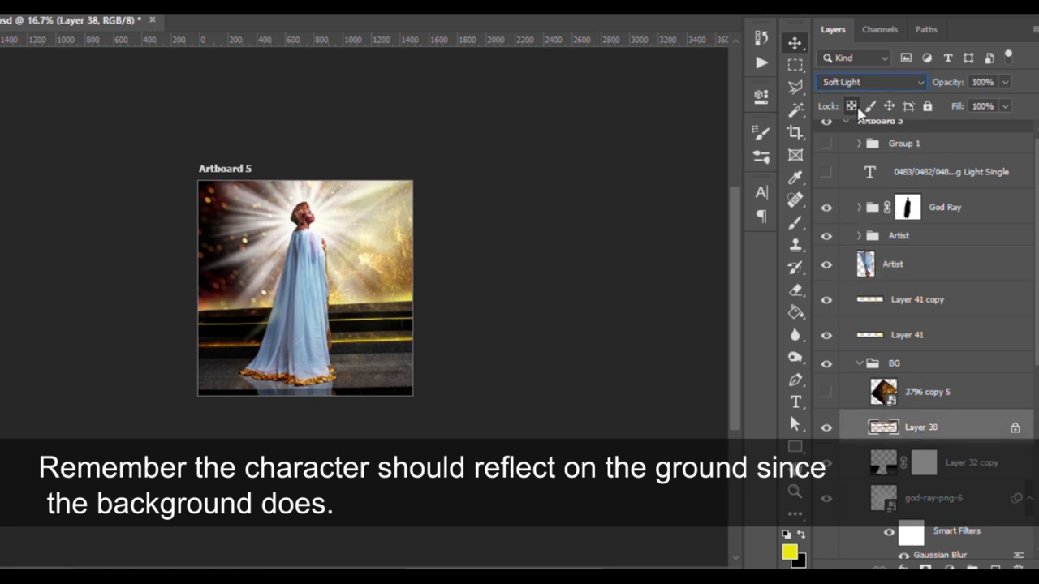
Return the floor layer to Soft Light after trying other modes, and select layer 3796.
key("alt+shift+s")
key("alt+shift+h")
key("alt+shift+f")
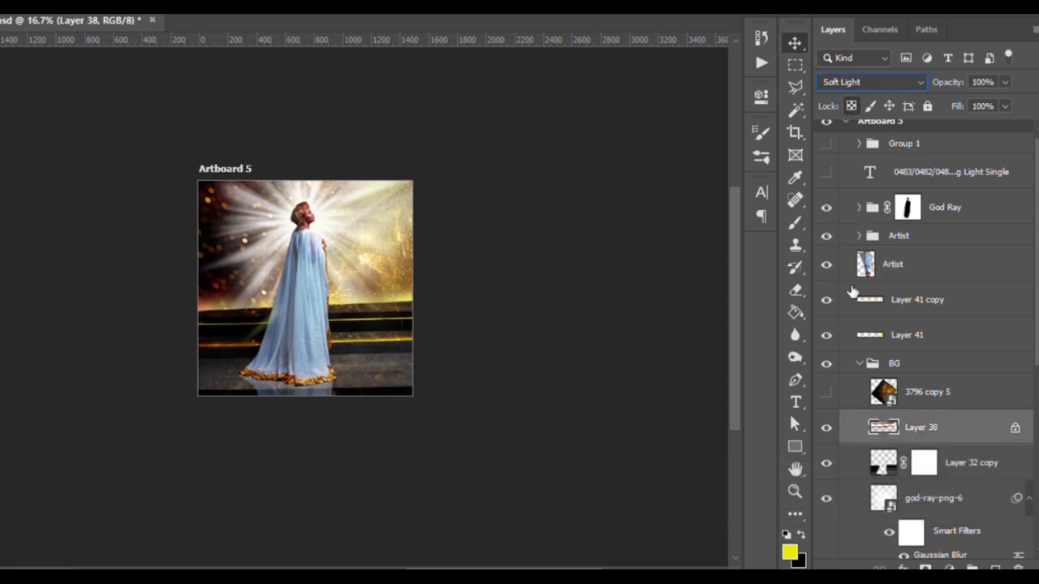
key("ctrl+plus")
key("ctrl+plus")
scroll(1023, 365, "down", 5)
left_click(899, 407)
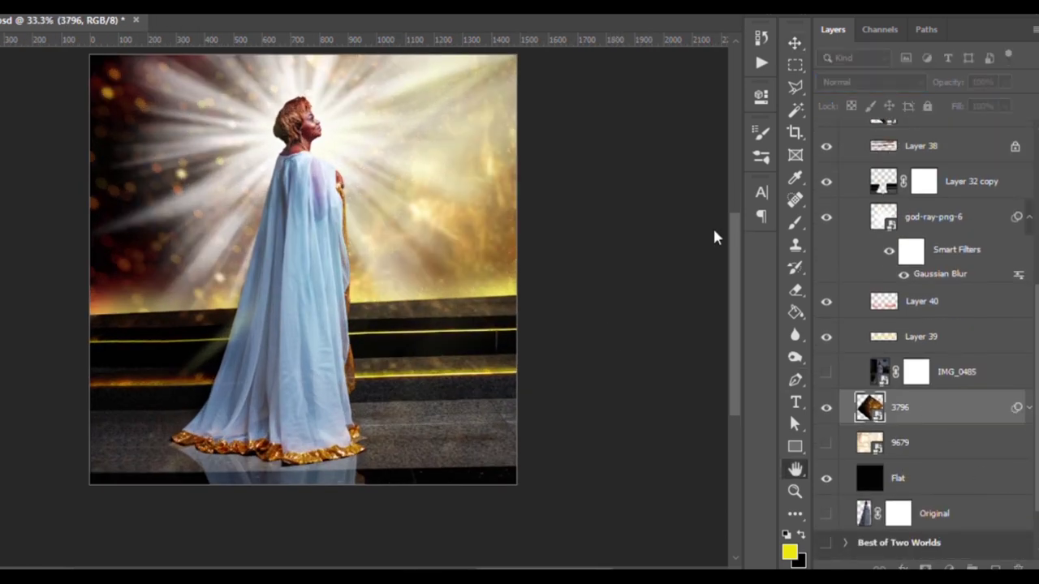
Blur layer 3796, then duplicate the god-ray burst and shift the copy toward the top right.
key("ctrl+f")
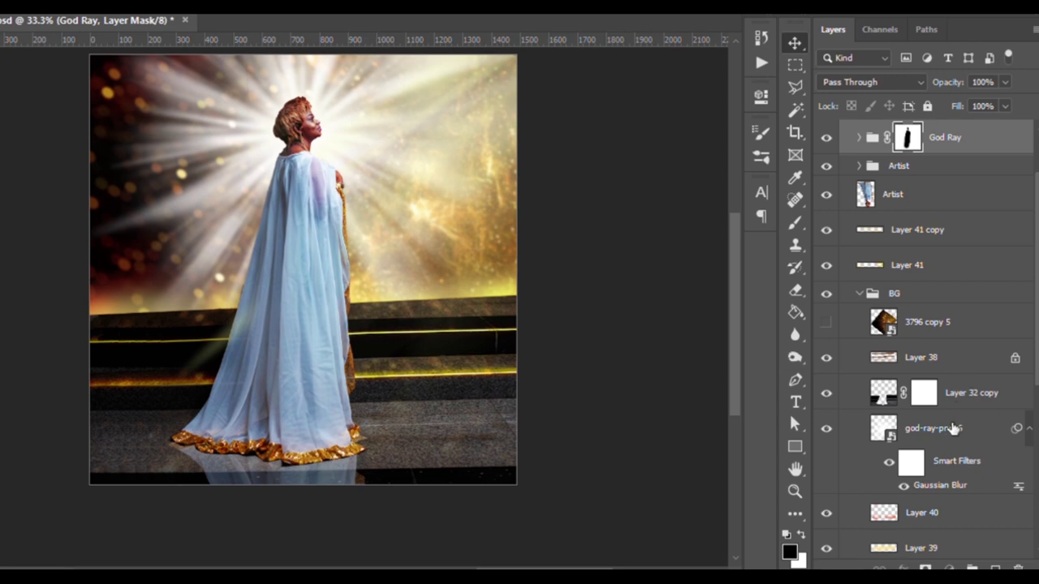
left_click(946, 429)
key("ctrl+j")
key("ctrl+t")
left_click_drag(308, 122, 487, 110)
scroll(479, 329, "up", 2)
left_click_drag(479, 330, 499, 223)
left_click_drag(418, 92, 550, 241)
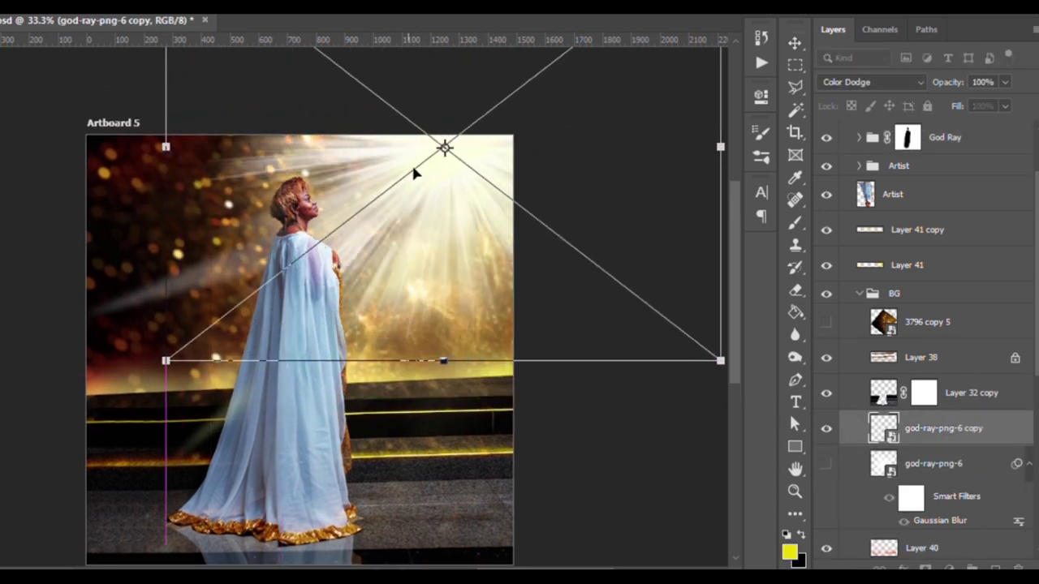
key("Return")
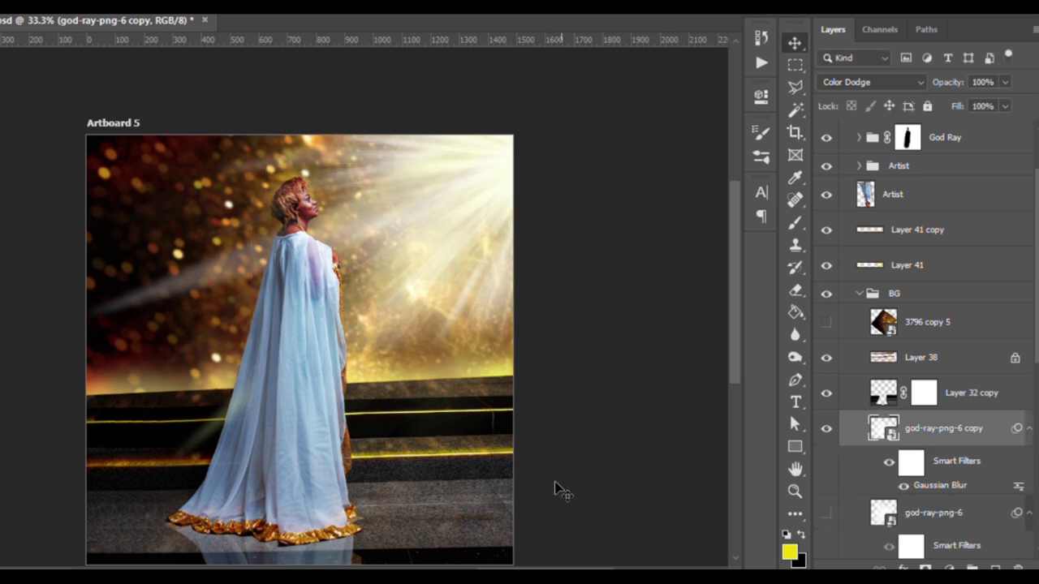
Duplicate Layer 38 and drop the lens flare image in above Layer 38.
key("ctrl+minus")
left_click(417, 476, "ctrl")
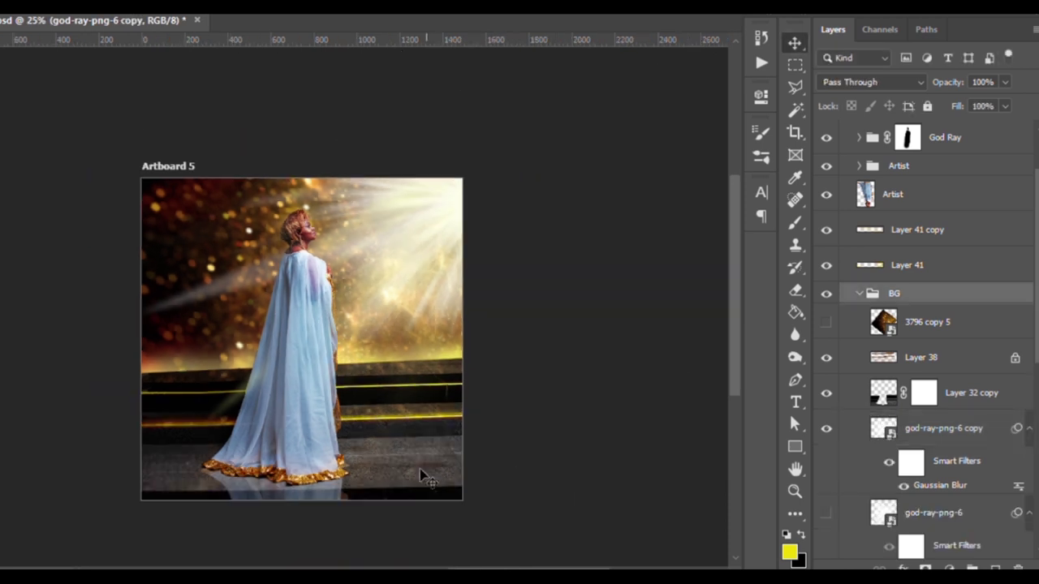
left_click(932, 357)
key("ctrl+j")
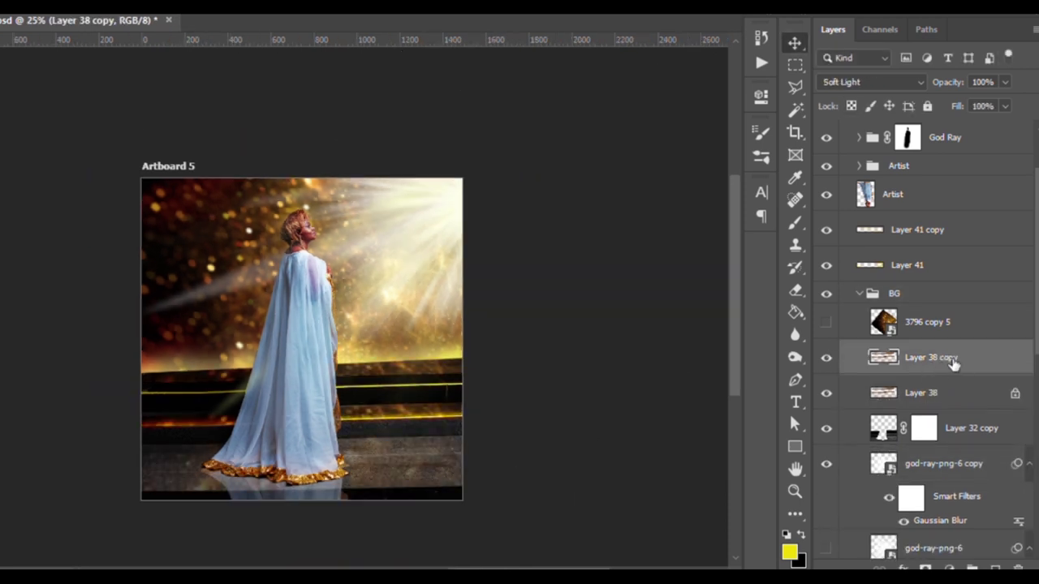
left_click(967, 432)
key("r")
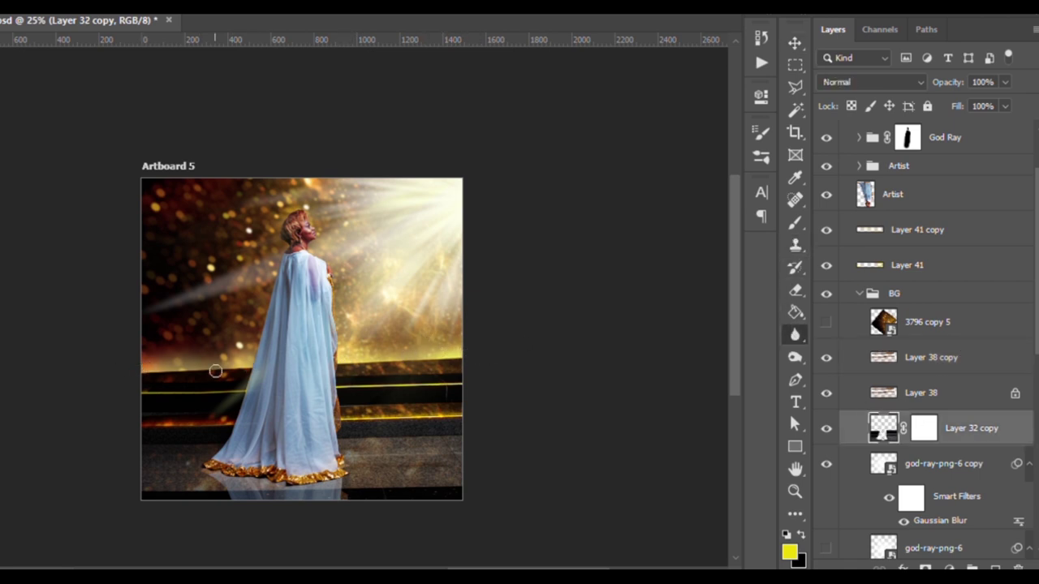
left_click(215, 371, "ctrl")
key("alt+bracketleft")
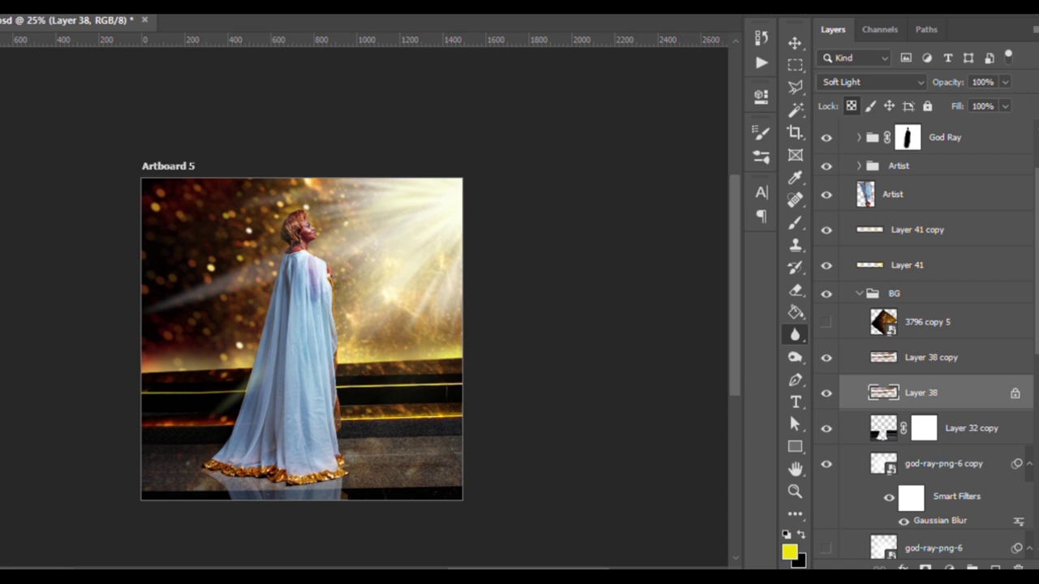
left_click_drag(360, 353, 414, 344)
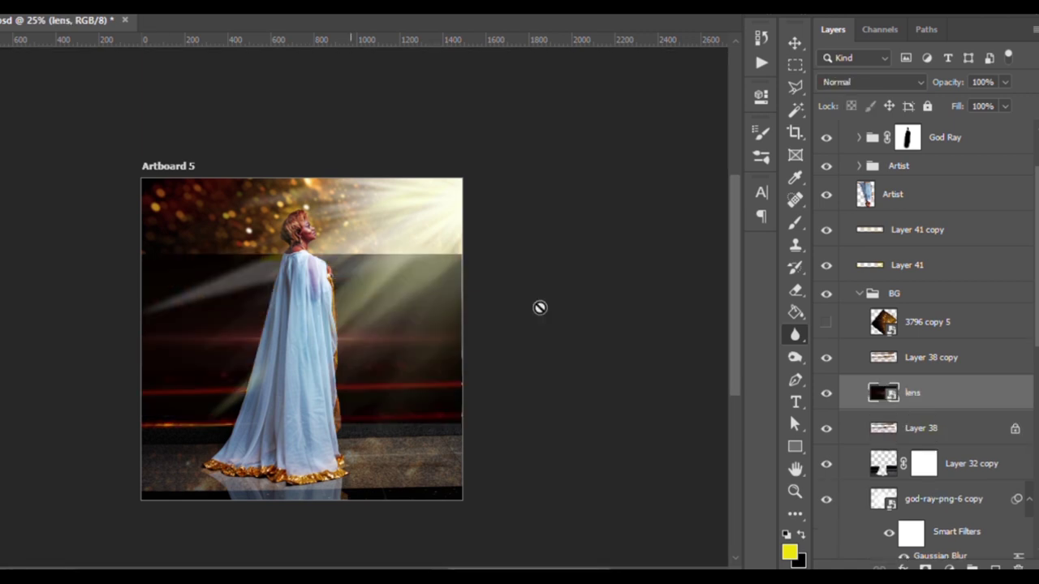
Commit the placed lens flare and stack it above Layer 38 copy.
key("Return")
scroll(867, 82, "down", 14)
scroll(867, 82, "up", 6)
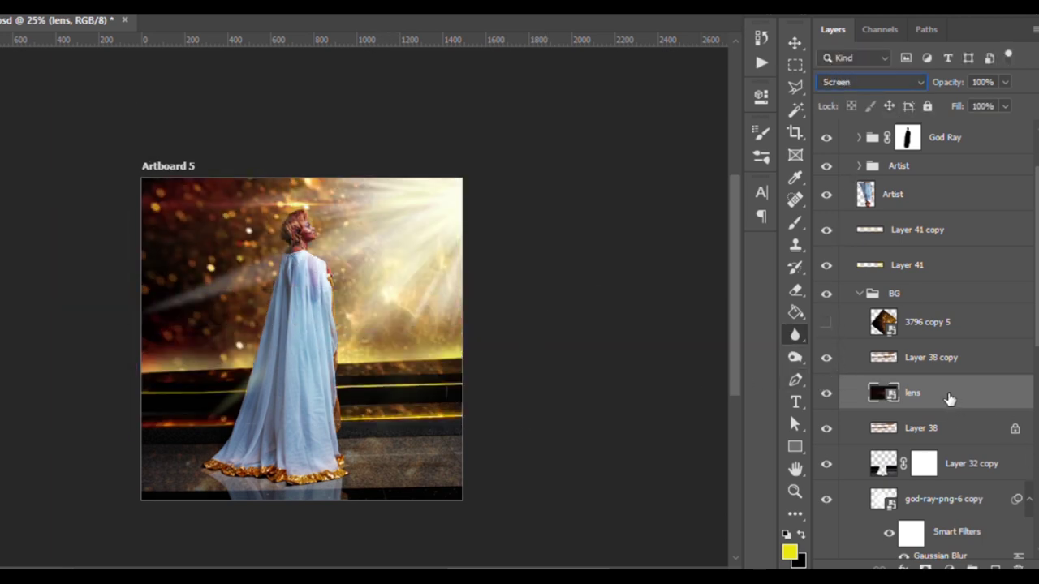
key("ctrl+t")
key("Return")
key("ctrl+bracketright")
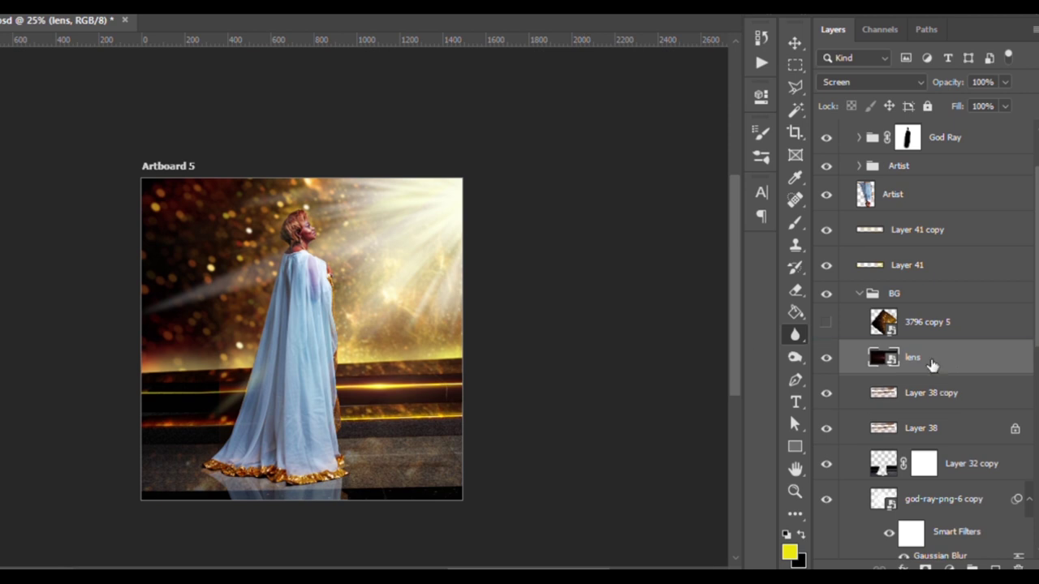
Add two lens flare copies, one shifted down-left and one up-right across the steps.
key("ctrl+j")
key("ctrl+t")
left_click_drag(377, 386, 189, 427)
key("Return")
key("ctrl+j")
key("ctrl+t")
left_click_drag(418, 426, 439, 411)
key("Return")
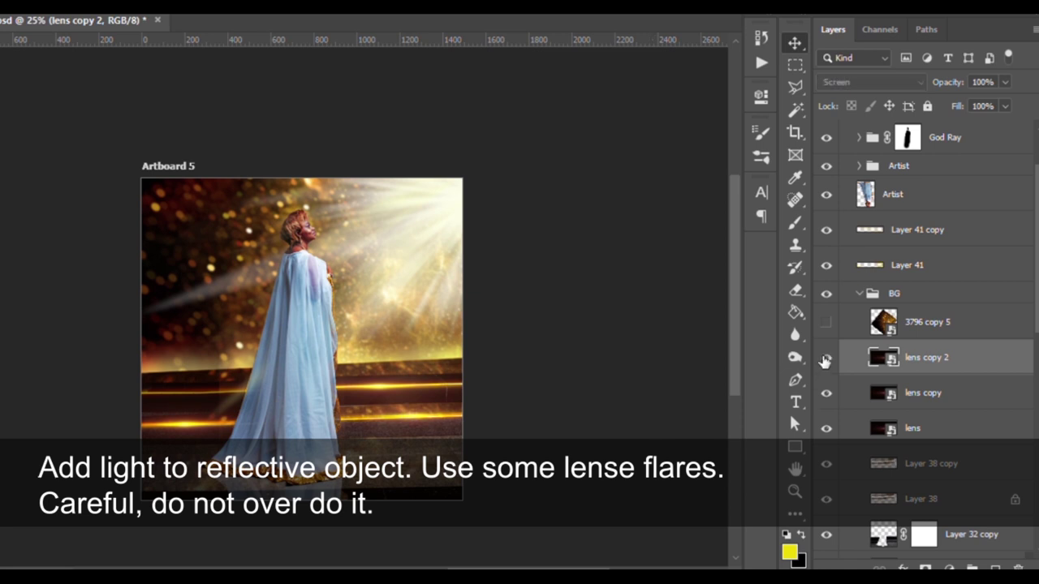
Add a third lens flare copy moved left over the figure.
key("ctrl+j")
key("ctrl+t")
left_click_drag(489, 413, 189, 372)
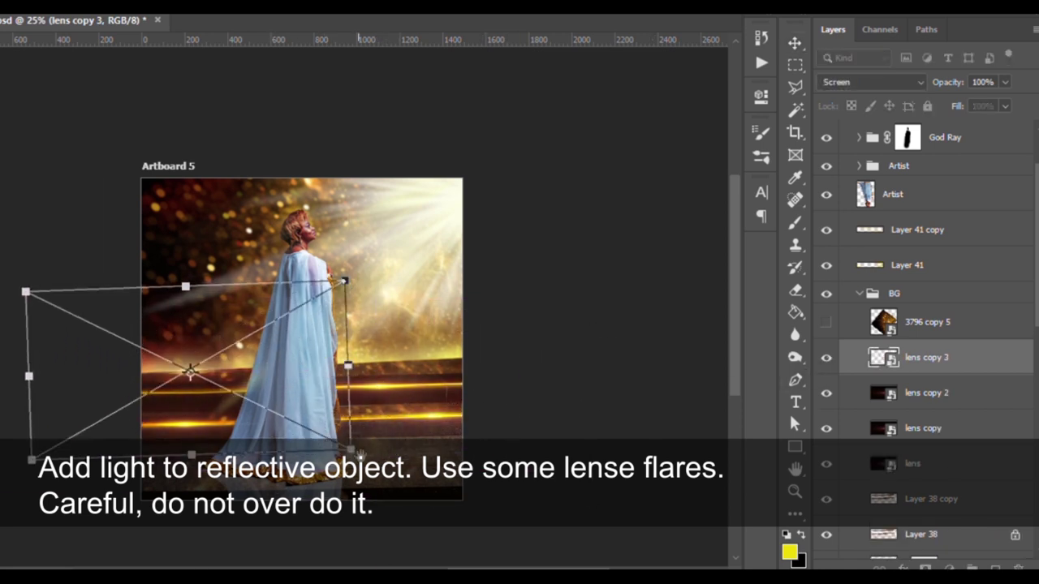
key("Return")
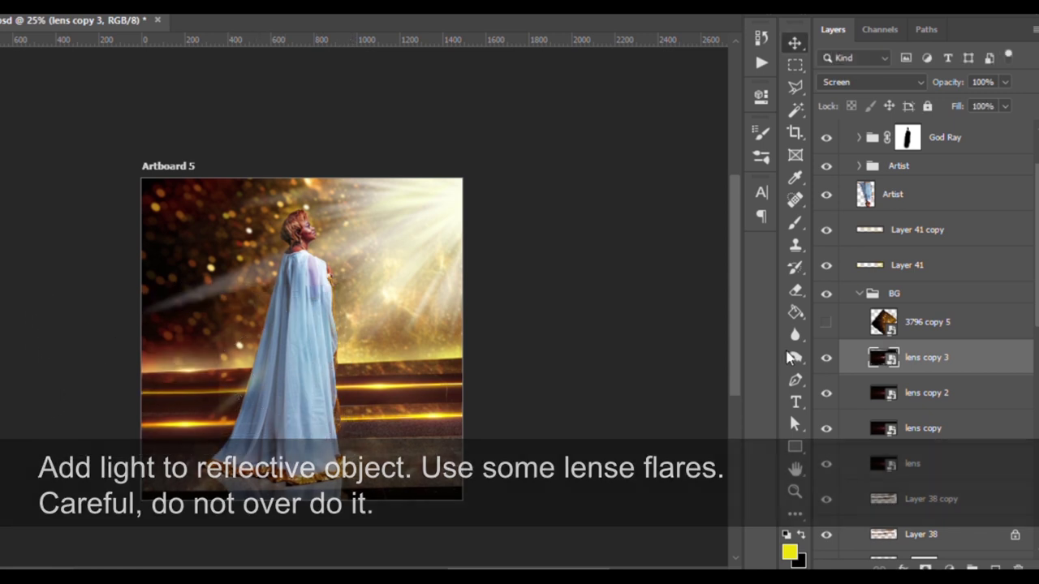
left_click(933, 464)
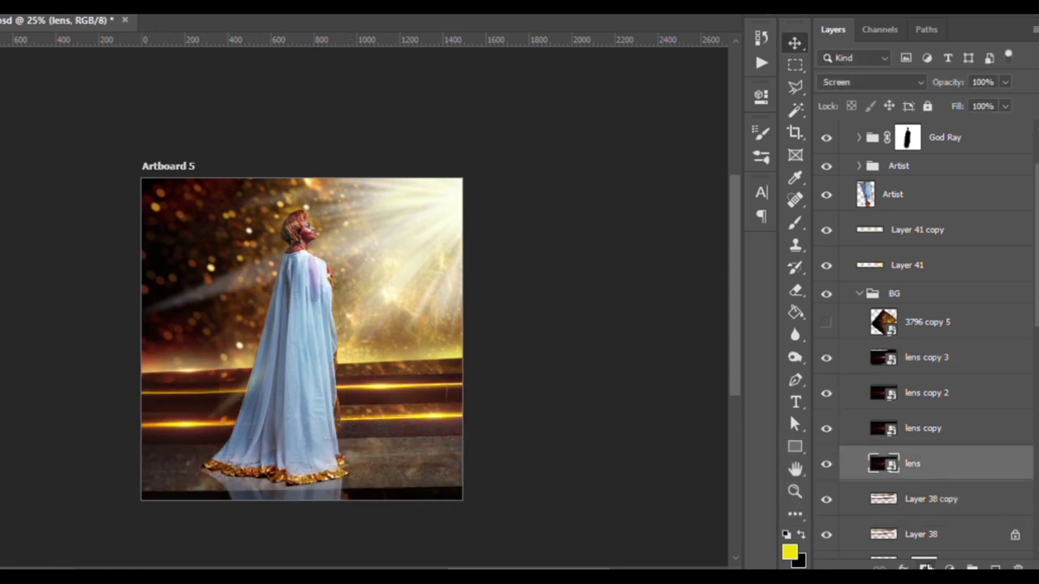
Add white layer masks to the lens and lens copy layers, with colours reset to black and white.
left_click(926, 565)
key("b")
key("d")
left_click(221, 421, "alt")
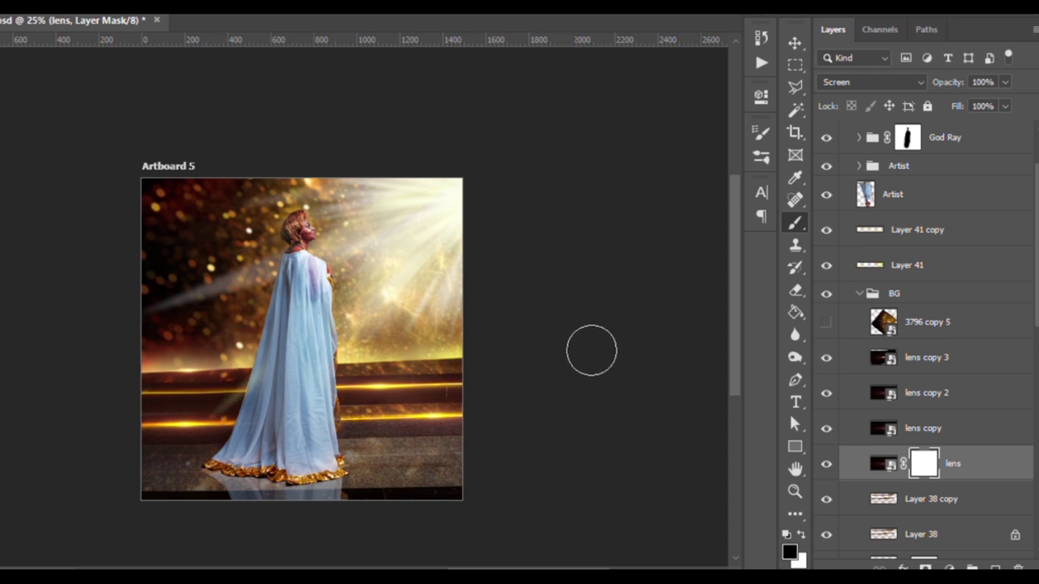
left_click(836, 433)
left_click(826, 428)
left_click(927, 566)
key("d")
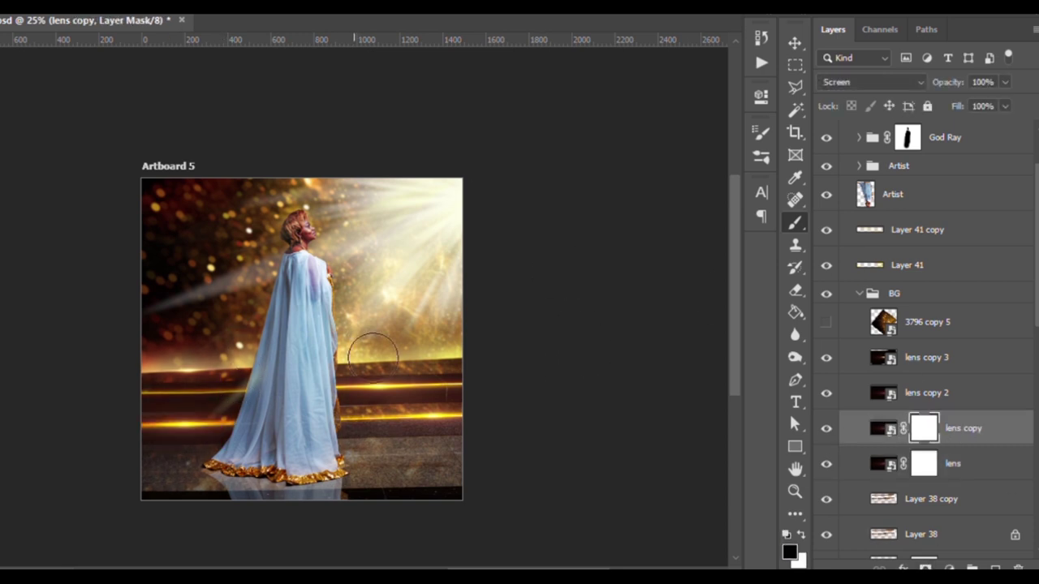
Add white masks to lens copy 2 and lens copy 3, then target lens copy 3's image.
left_click(934, 393)
left_click(926, 566)
key("d")
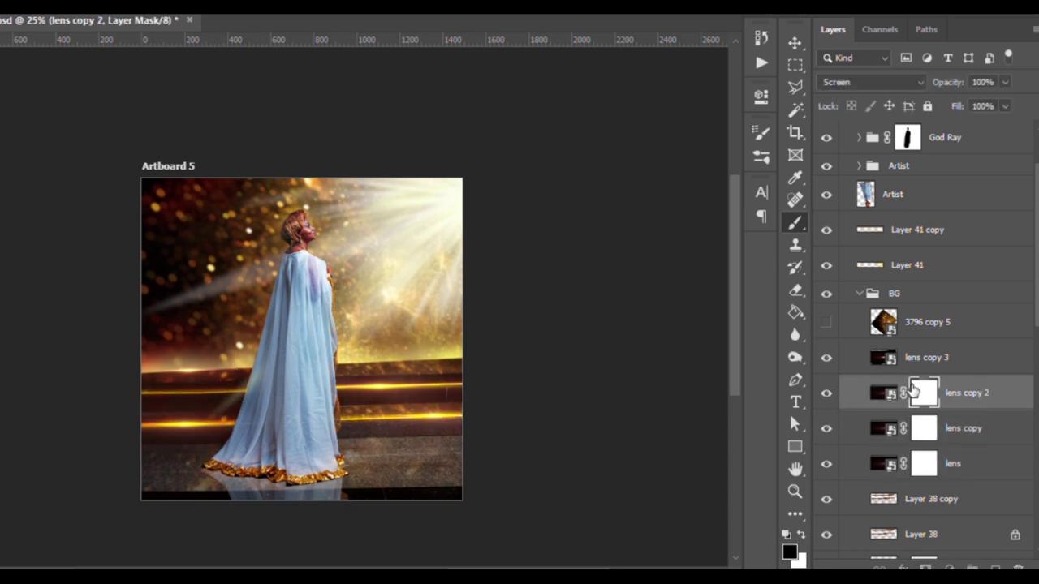
left_click(259, 371, "alt")
left_click(934, 357)
left_click(927, 565)
key("d")
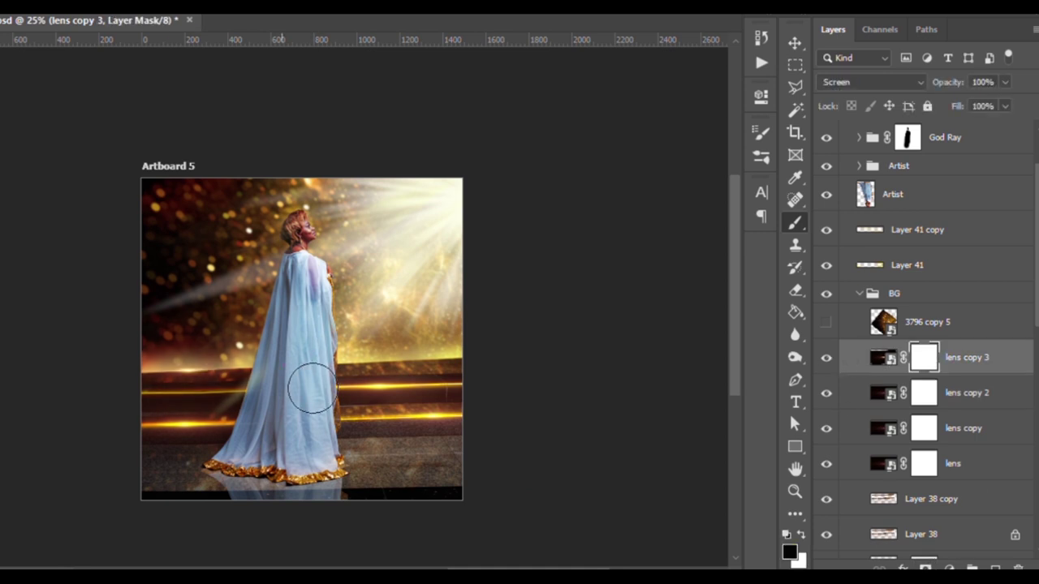
left_click(887, 361)
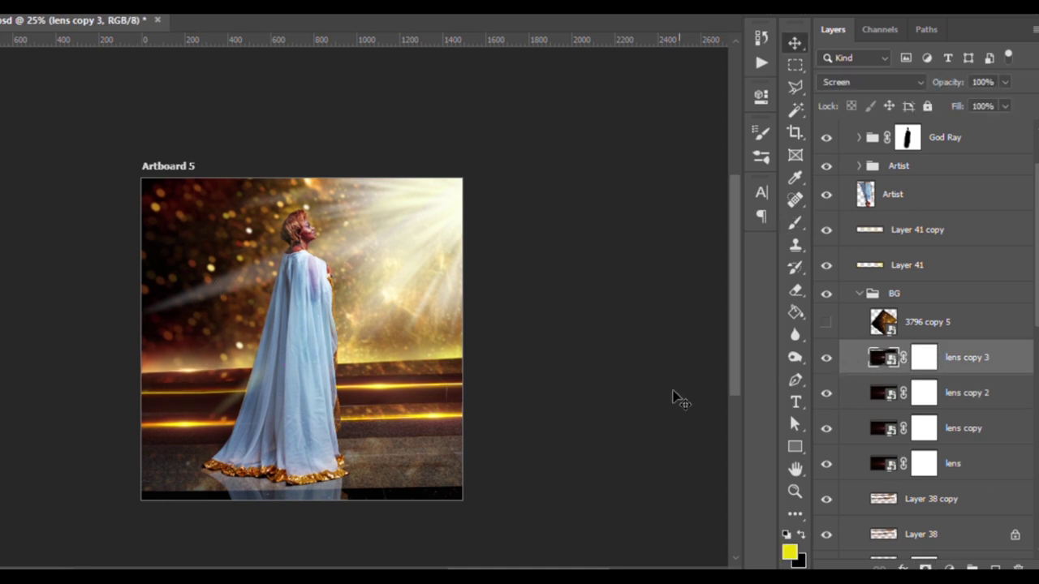
Duplicate flares as lens copy 4 and a rotated lens copy 5 on the artboard's right side.
left_click_drag(186, 371, 479, 363)
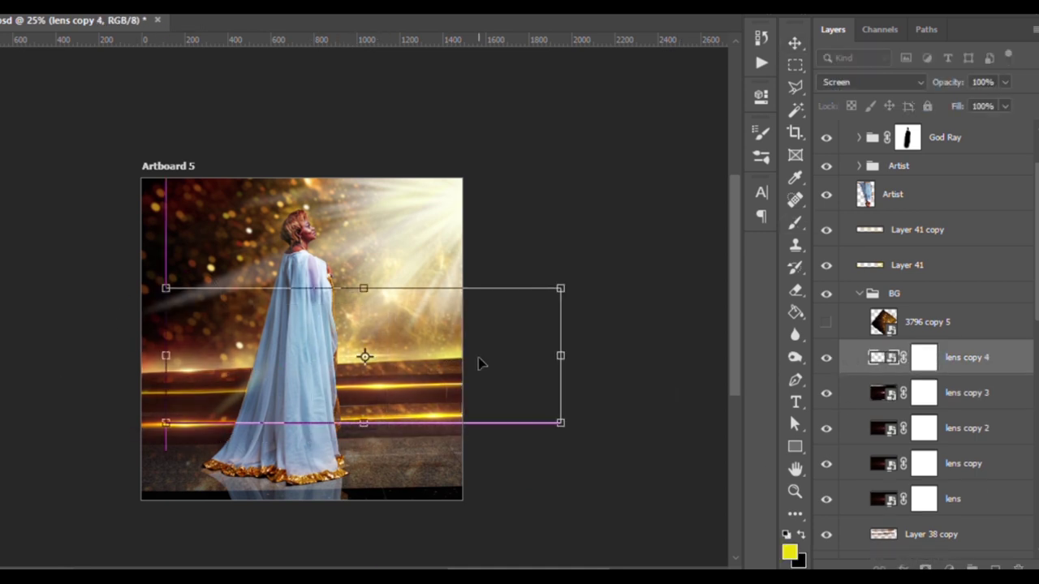
left_click_drag(479, 363, 549, 467)
left_click(963, 464)
mouse_move(268, 418)
left_mouse_down()
mouse_move(618, 420)
mouse_move(622, 408)
left_mouse_up()
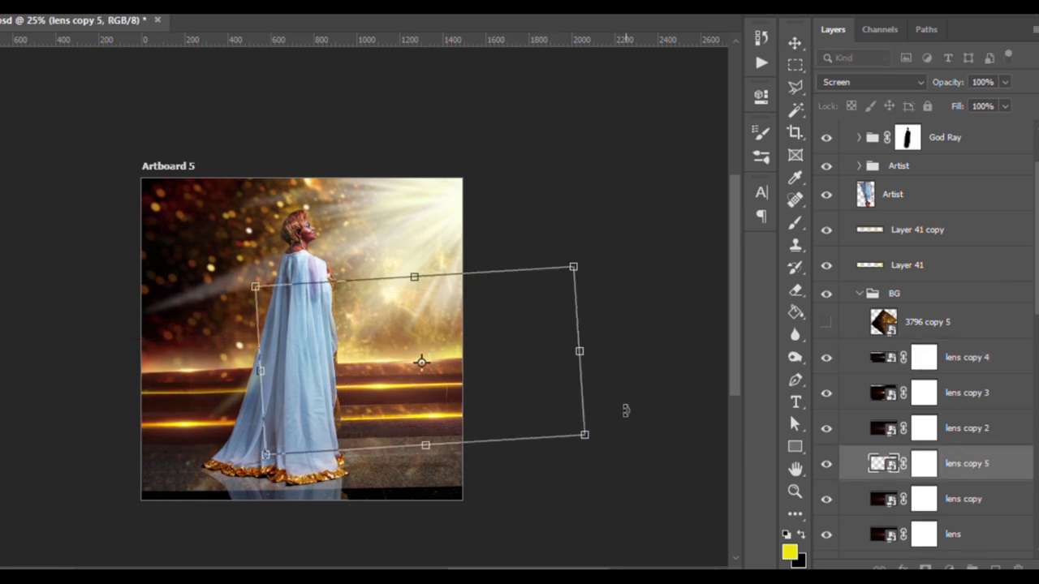
key("Return")
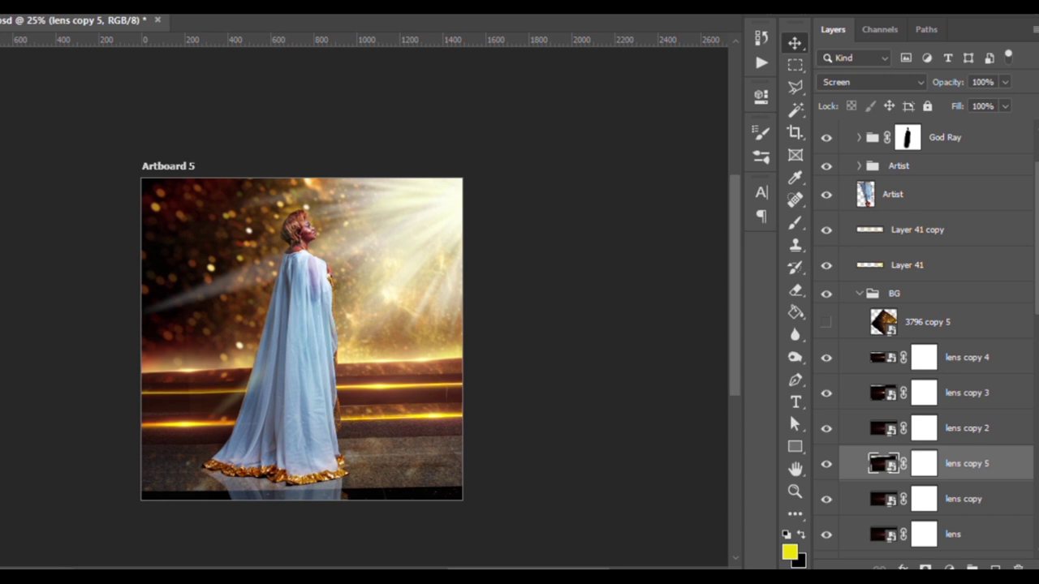
Try a duplicate flare along the artboard's lower edge, then delete it.
left_click_drag(527, 455, 399, 482)
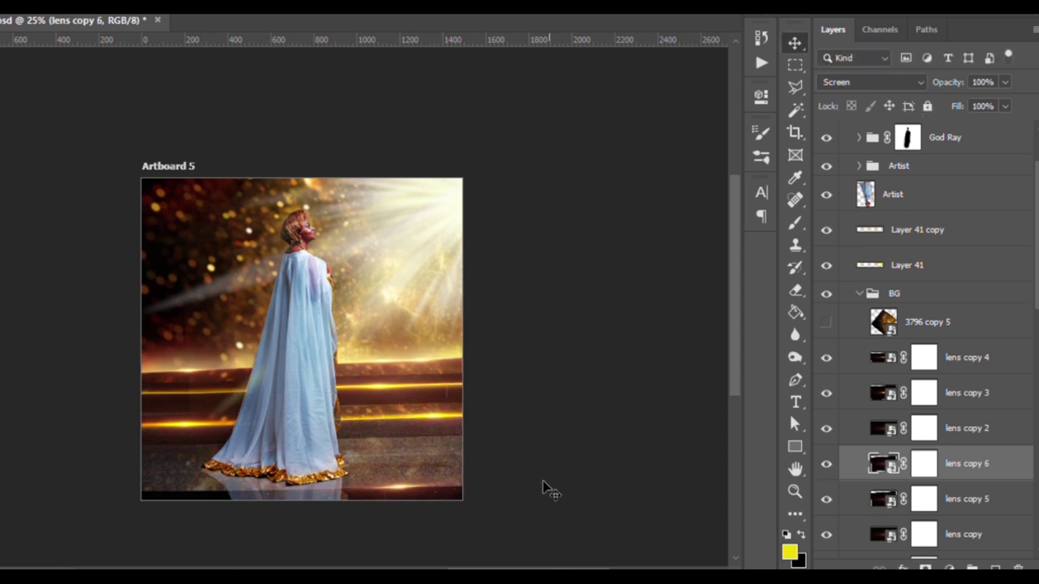
key("ctrl+t")
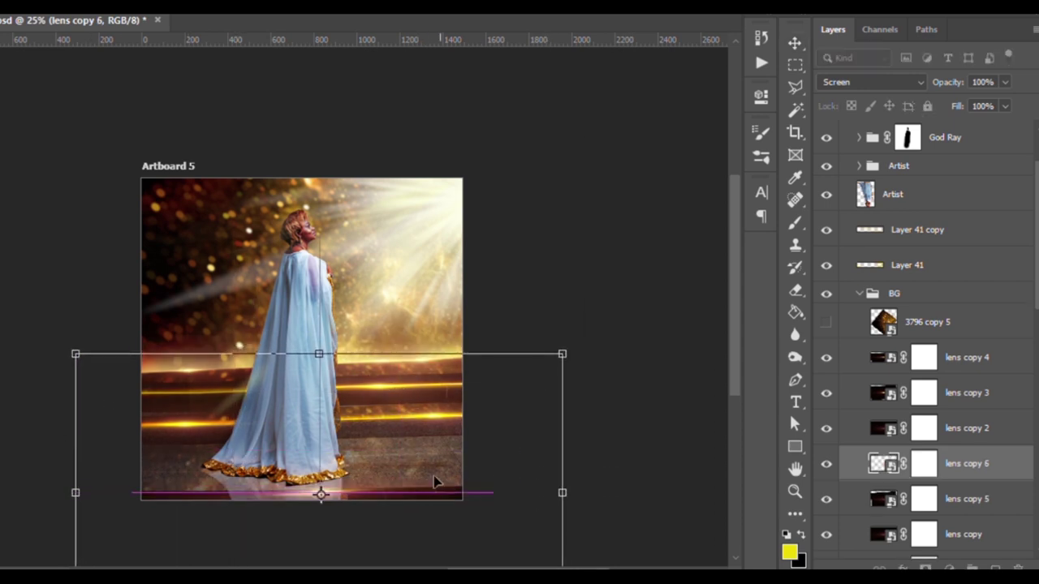
key("Return")
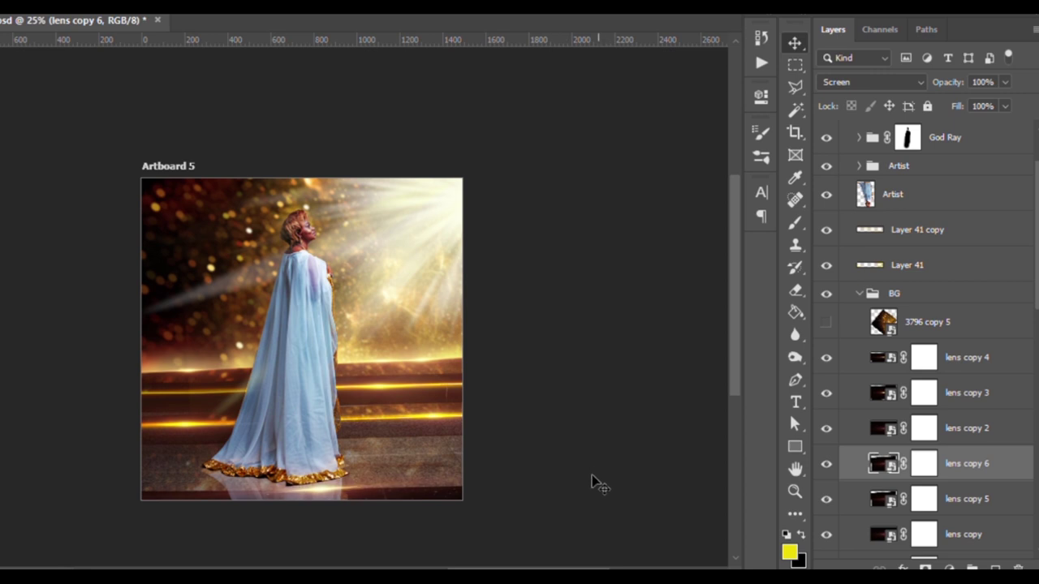
key("Delete")
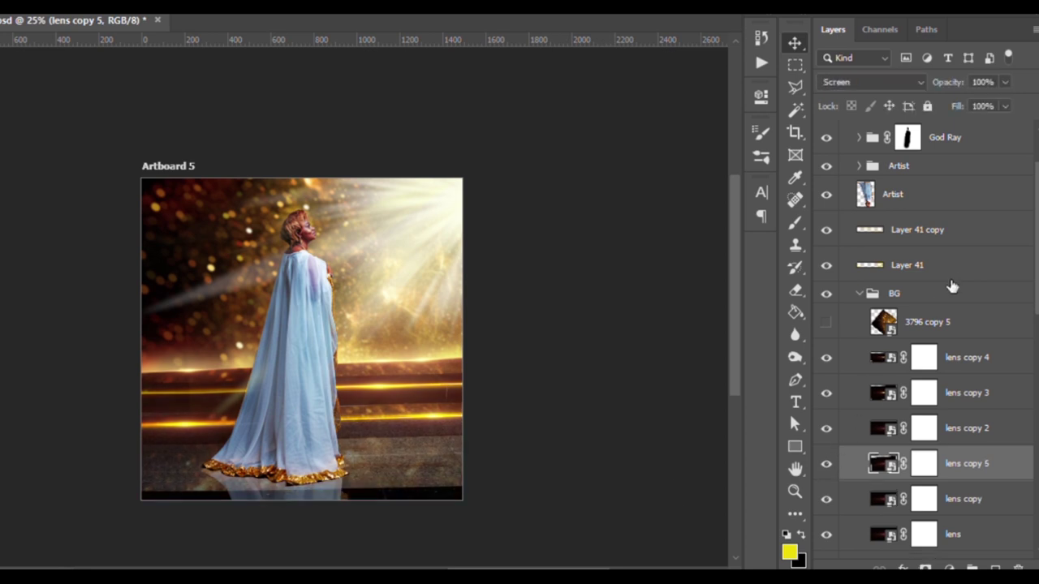
Make the BURNING Light title group visible, expand it and select the Light text layer.
scroll(934, 243, "up", 3)
left_click(828, 153)
left_click(828, 154)
left_click(826, 154)
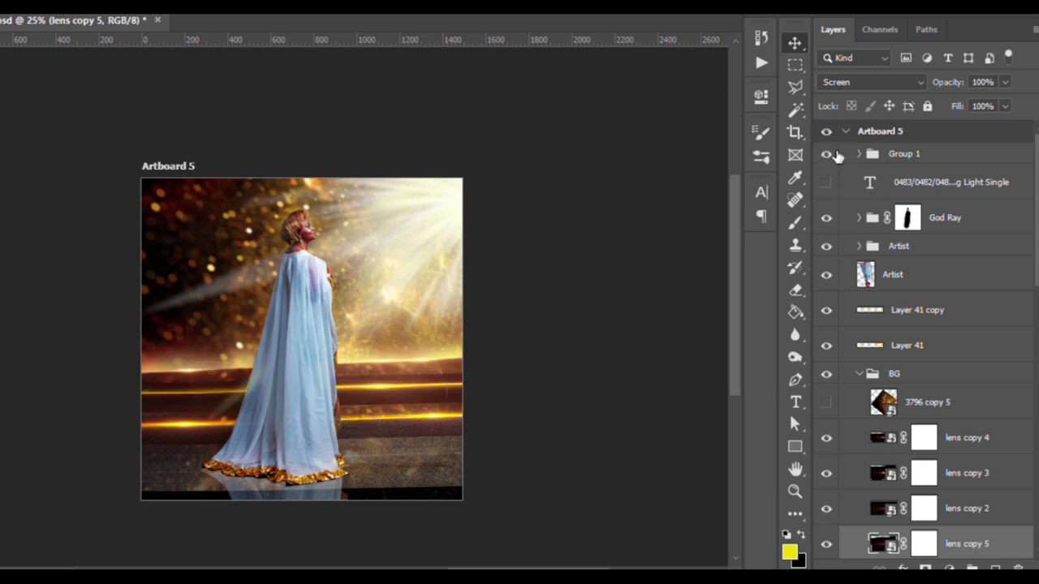
left_click(859, 153)
left_click(868, 173)
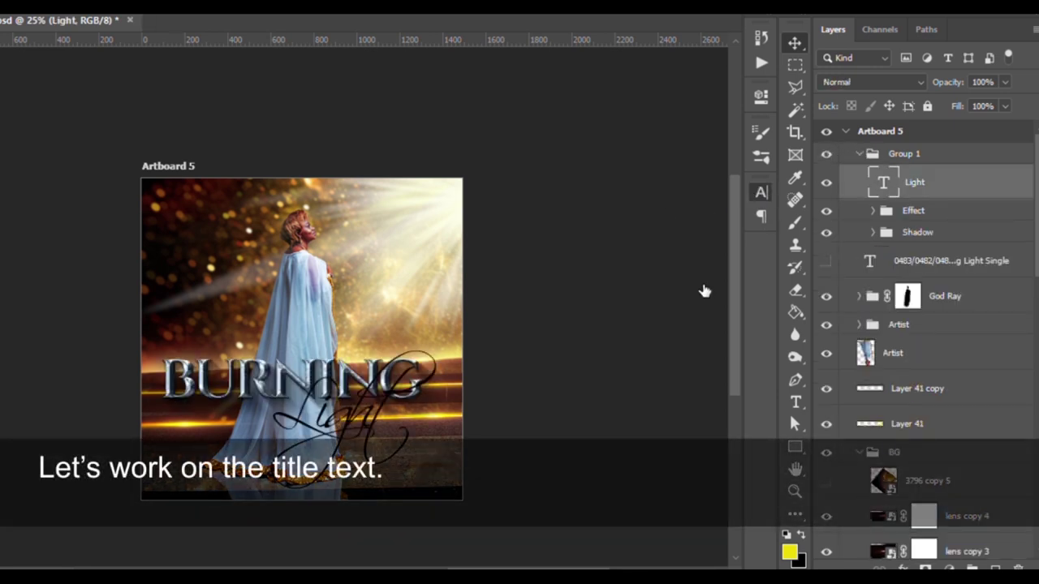
Group the title's Effect and Shadow groups together into Group 25.
key("v")
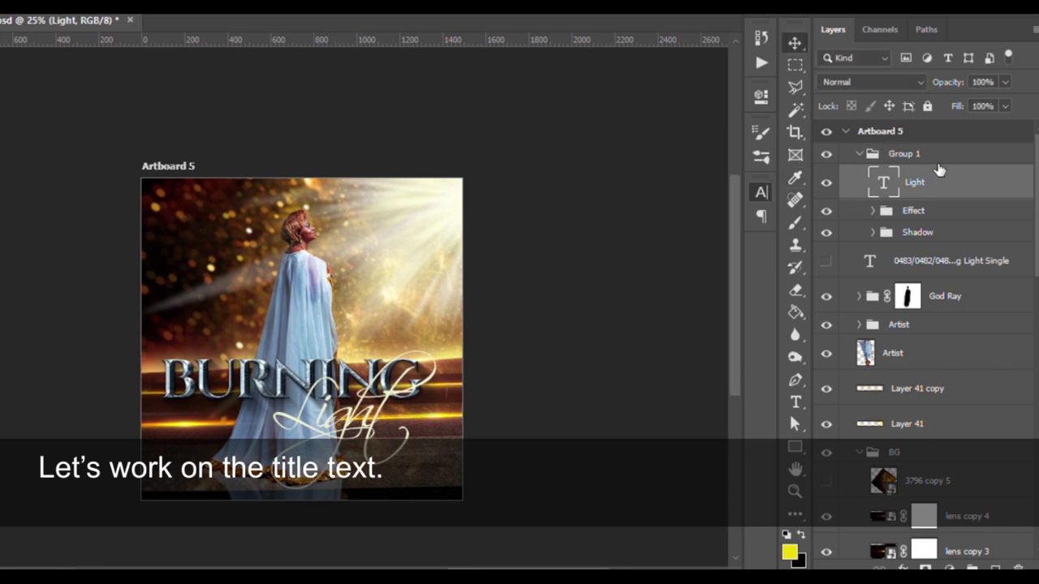
left_click(904, 153)
left_click(923, 209)
left_click(933, 235, "shift")
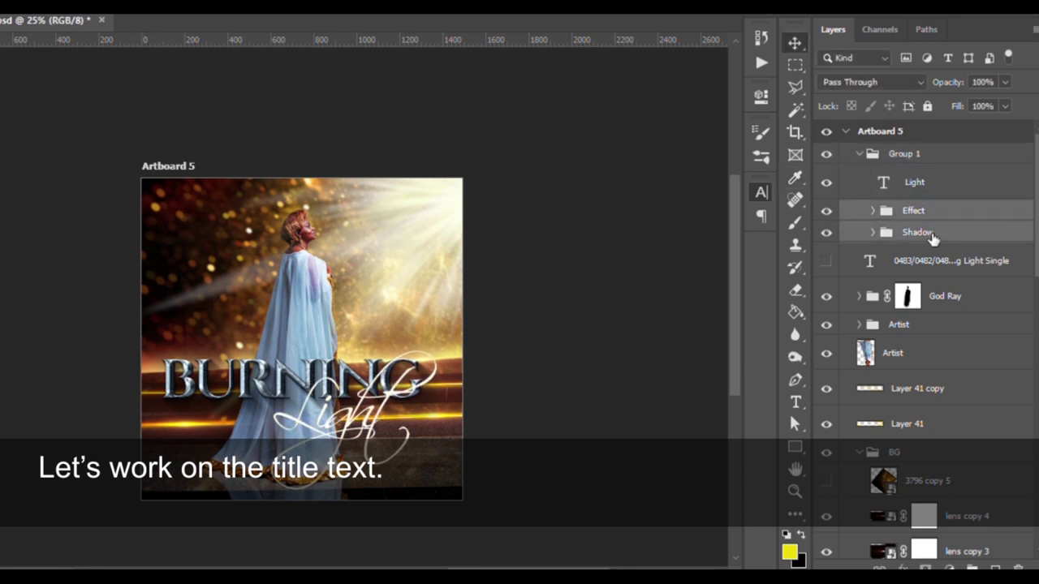
key("ctrl+g")
Add a Hue/Saturation 2 adjustment inside Group 25, clipped to the Effect group.
key("ctrl+u")
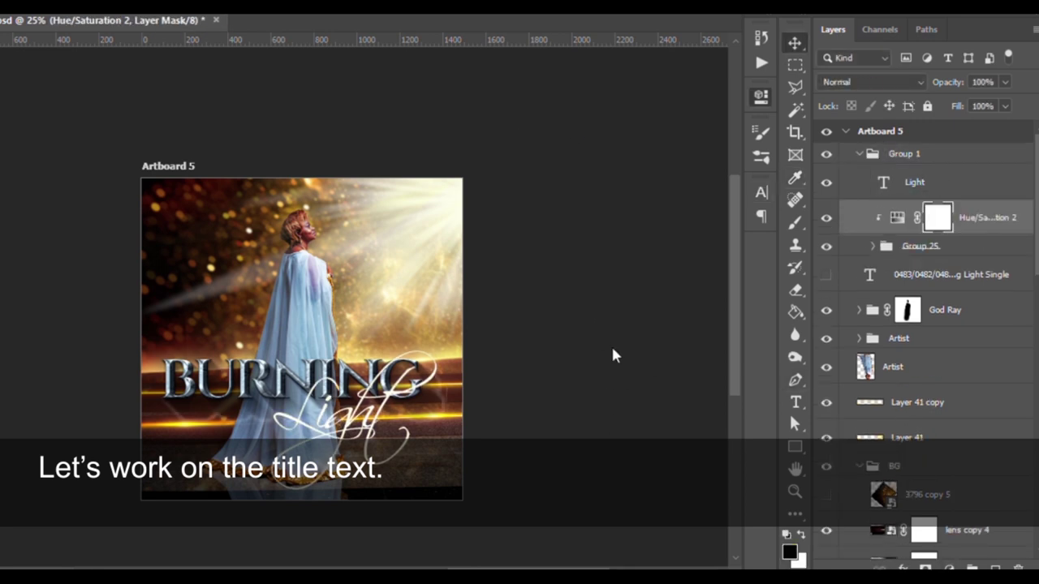
left_click(873, 246)
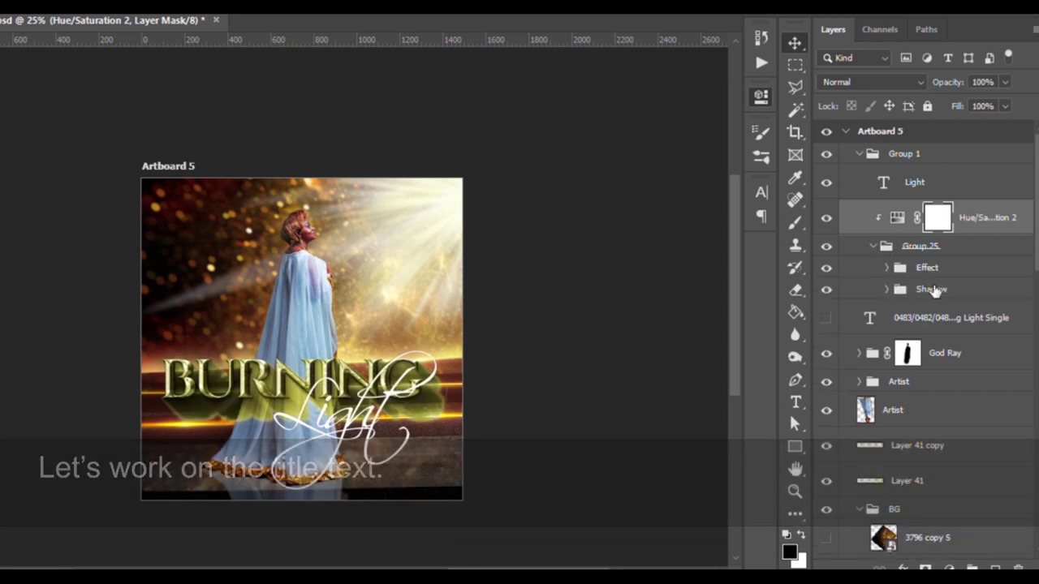
left_click_drag(938, 217, 936, 264)
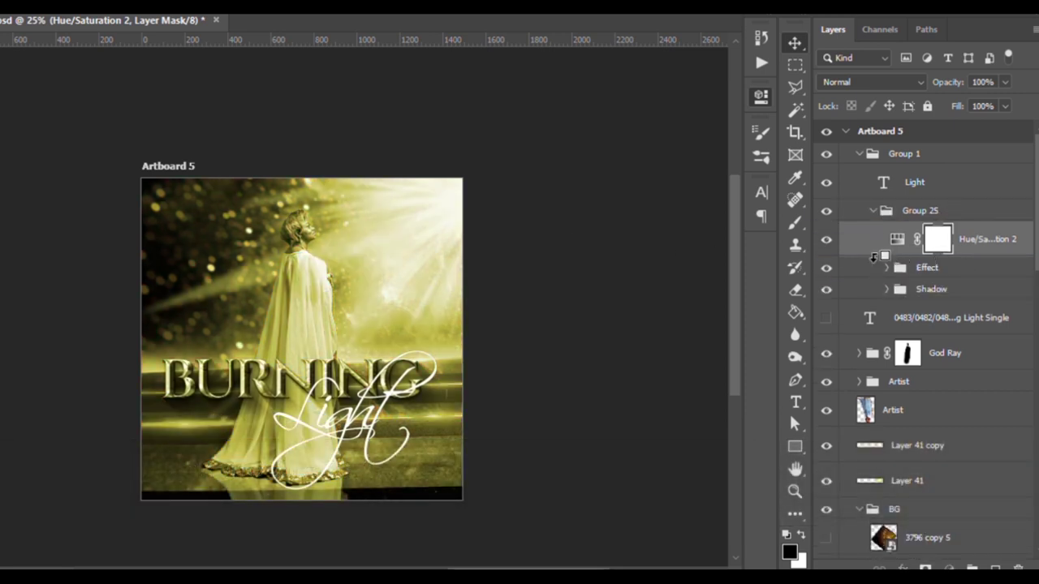
left_click(903, 254, "alt")
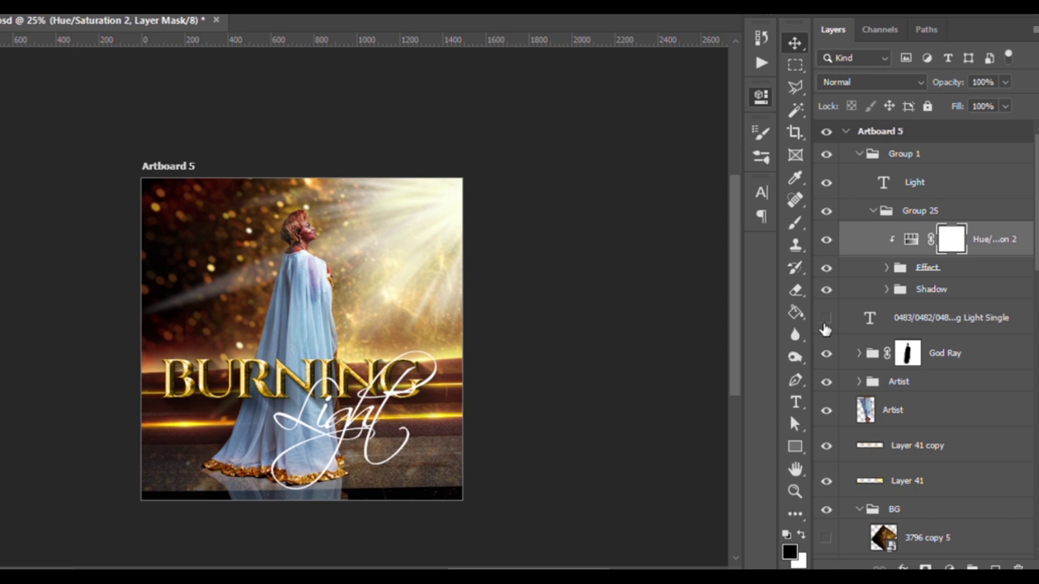
Inspect the Shadow group's TEXT copy layers, then add a new empty layer above the Artist group.
left_click(933, 293)
left_click(886, 290)
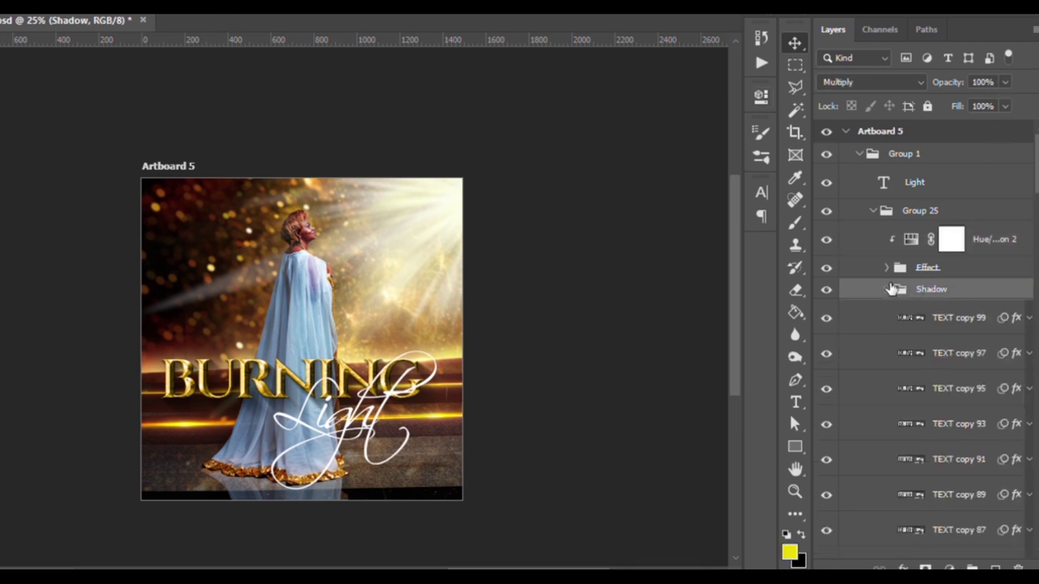
left_click(886, 290)
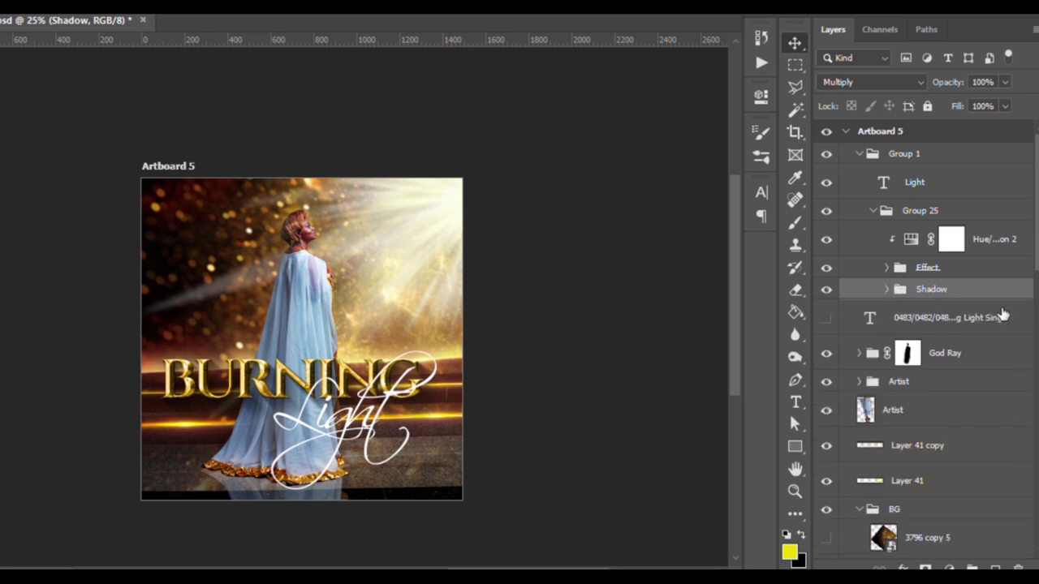
left_click(936, 383)
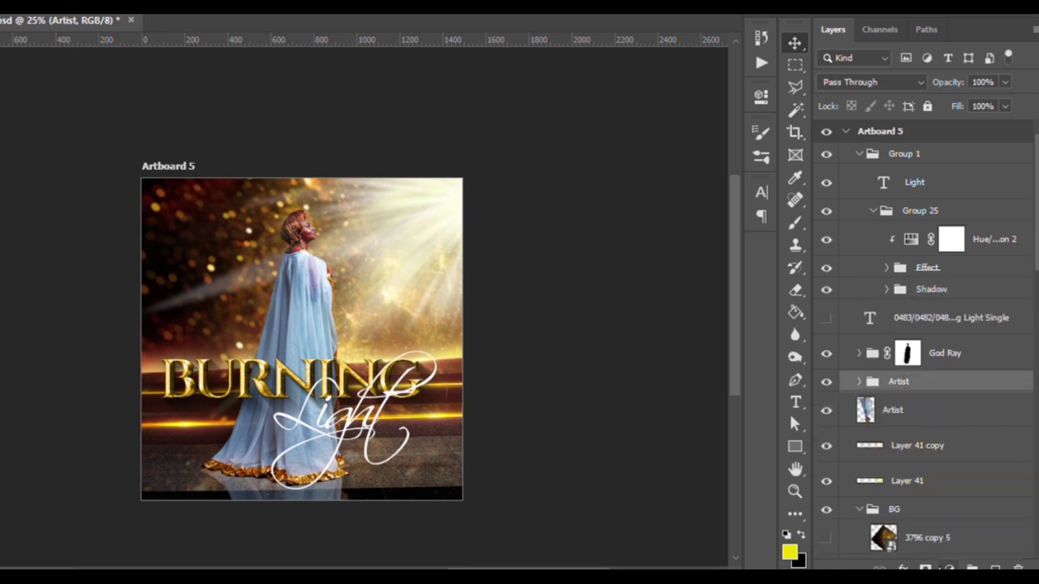
left_click(972, 568)
Clip Layer 42 to the Artist group, fill it with 50% grey and set it to Overlay.
left_click(876, 410, "alt")
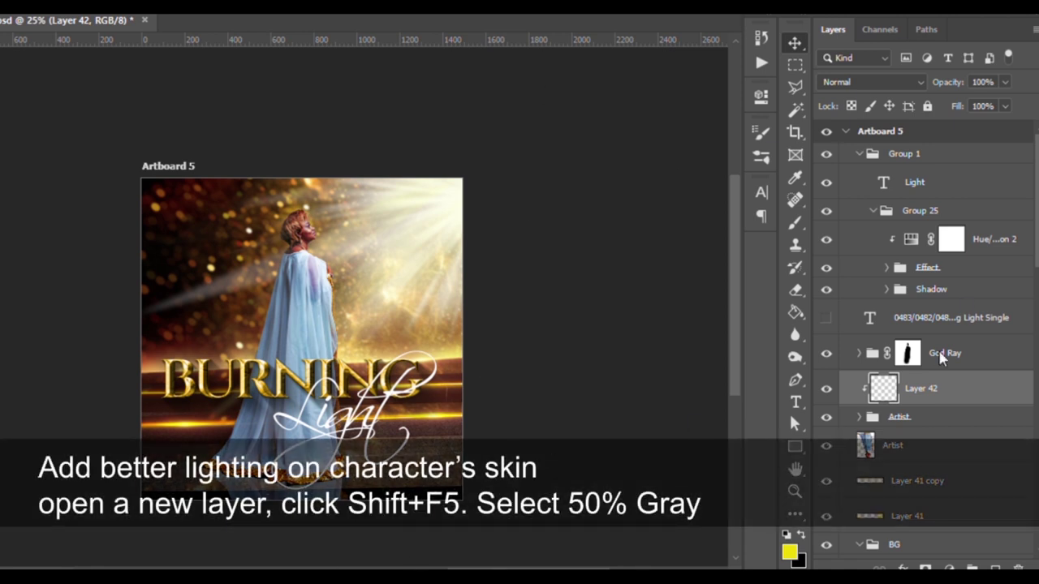
key("shift+F5")
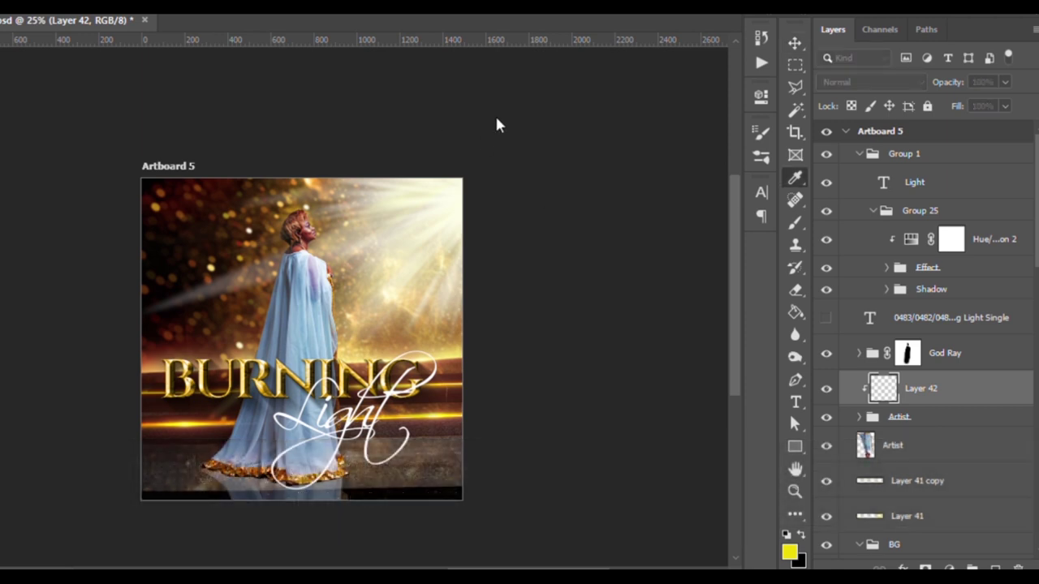
key("Return")
left_click(849, 82)
left_click(839, 232)
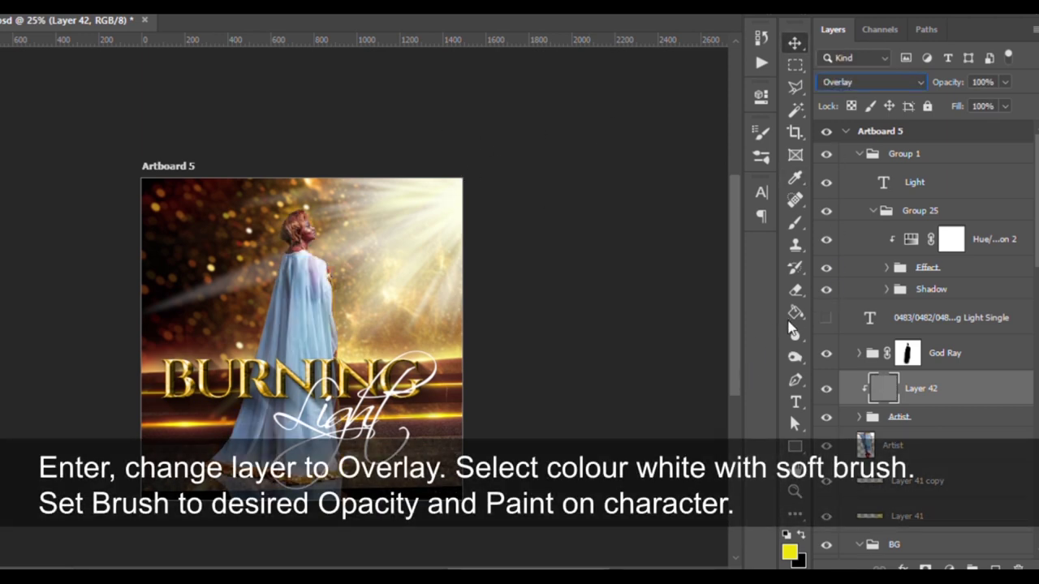
Paint white with a soft brush to brighten the woman's face and skin, toning the cape back with grey.
key("b")
key("d")
key("x")
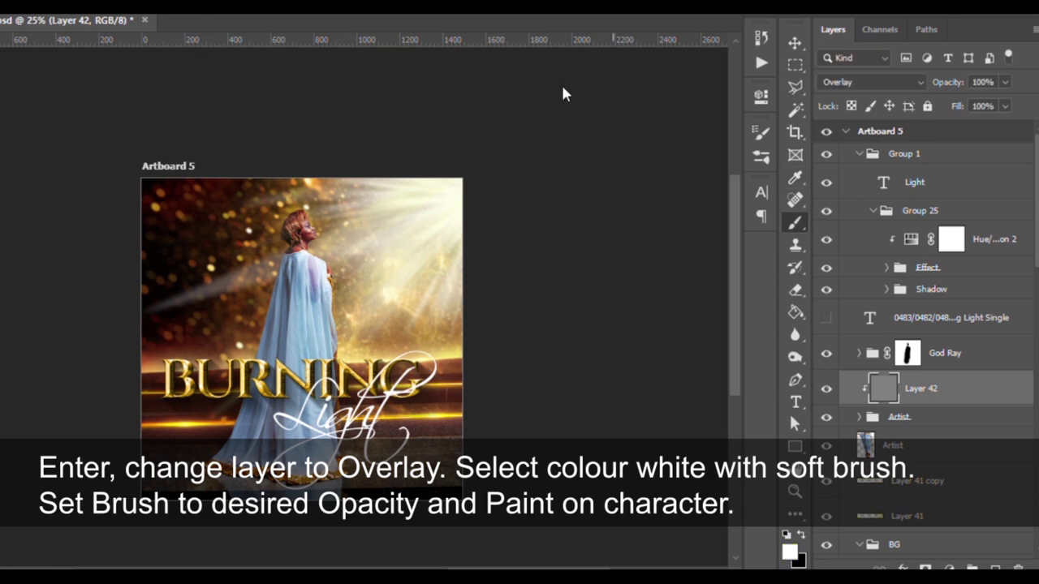
scroll(307, 228, "up", 2)
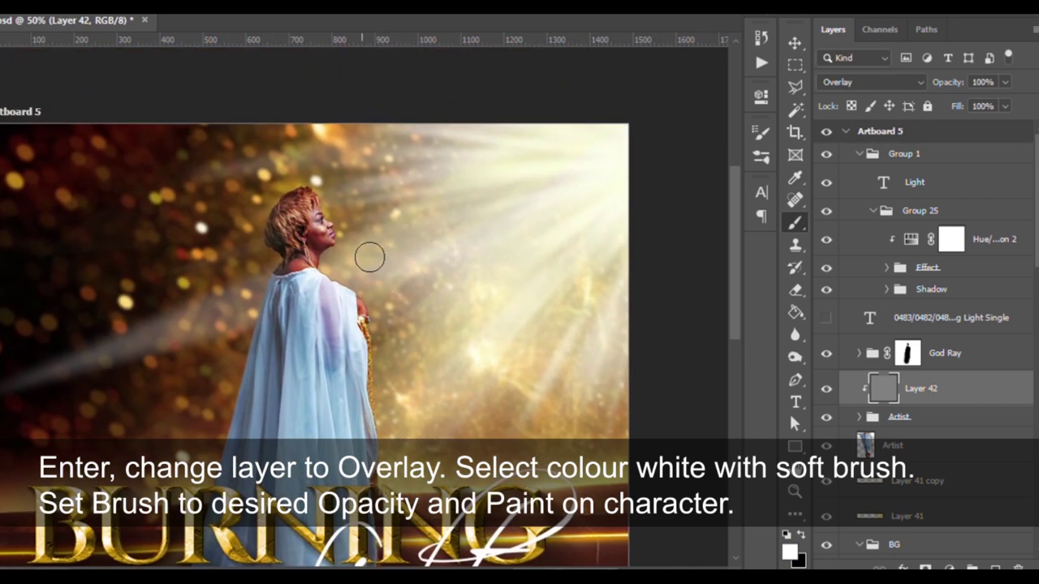
key("bracketleft")
key("bracketleft")
key("bracketleft")
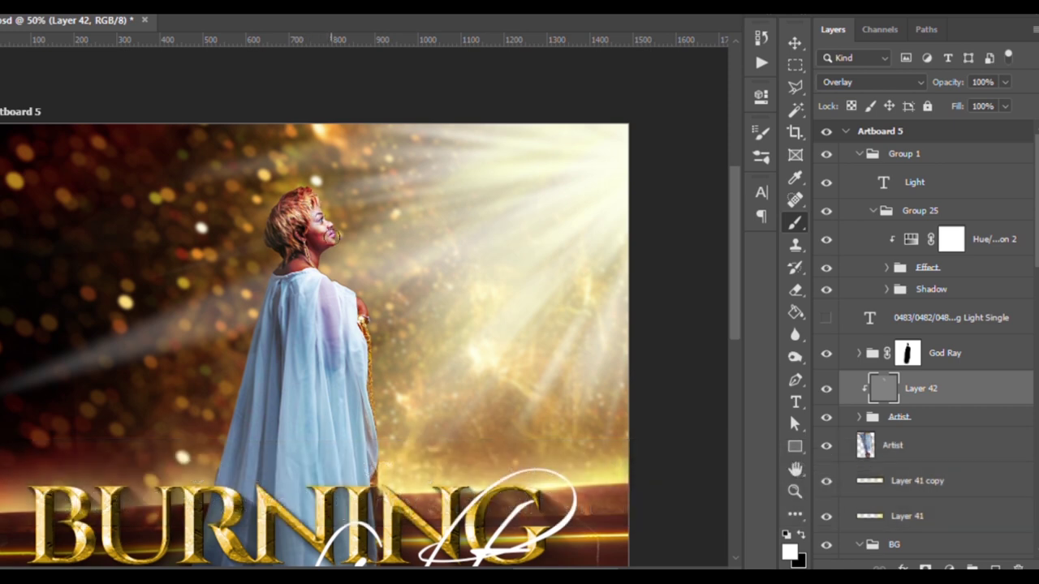
left_click_drag(364, 366, 329, 211)
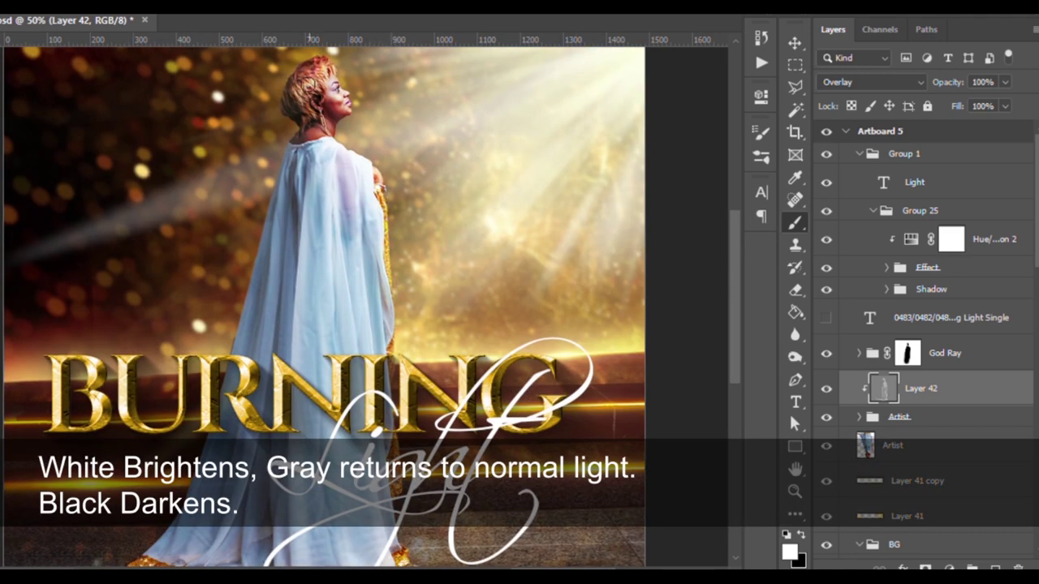
left_click(633, 406, "alt")
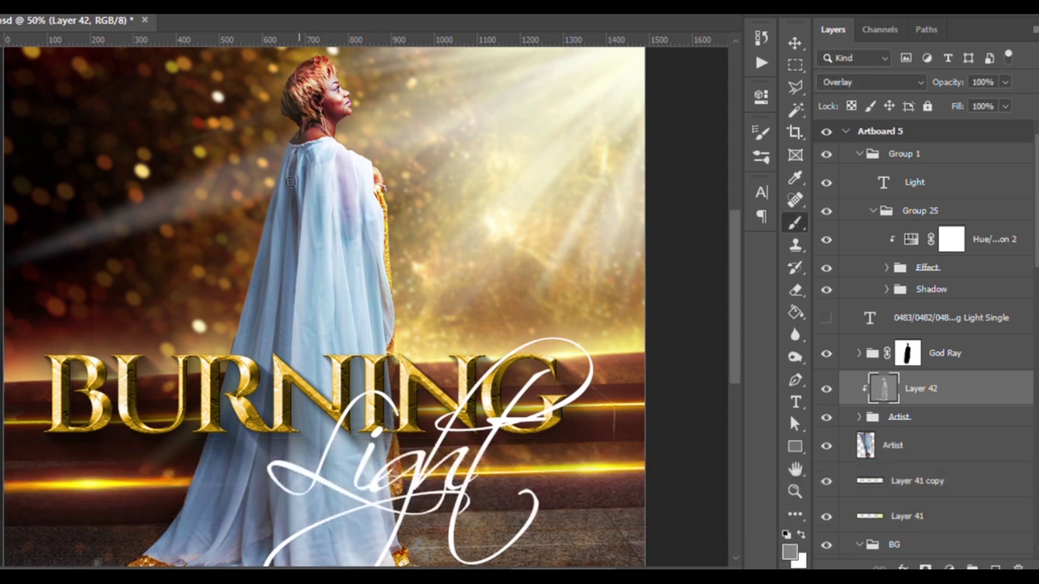
left_click_drag(345, 203, 342, 163)
key("ctrl+minus")
key("ctrl+minus")
key("ctrl+minus")
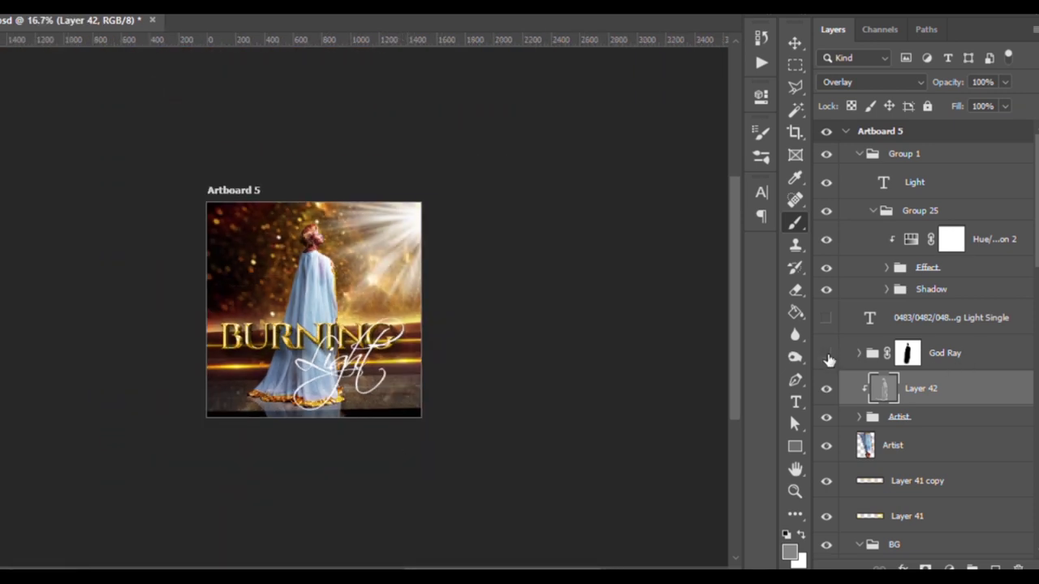
Raise the God Ray group's opacity to 57% and place a rotated lens flare over the artwork.
left_click(967, 353)
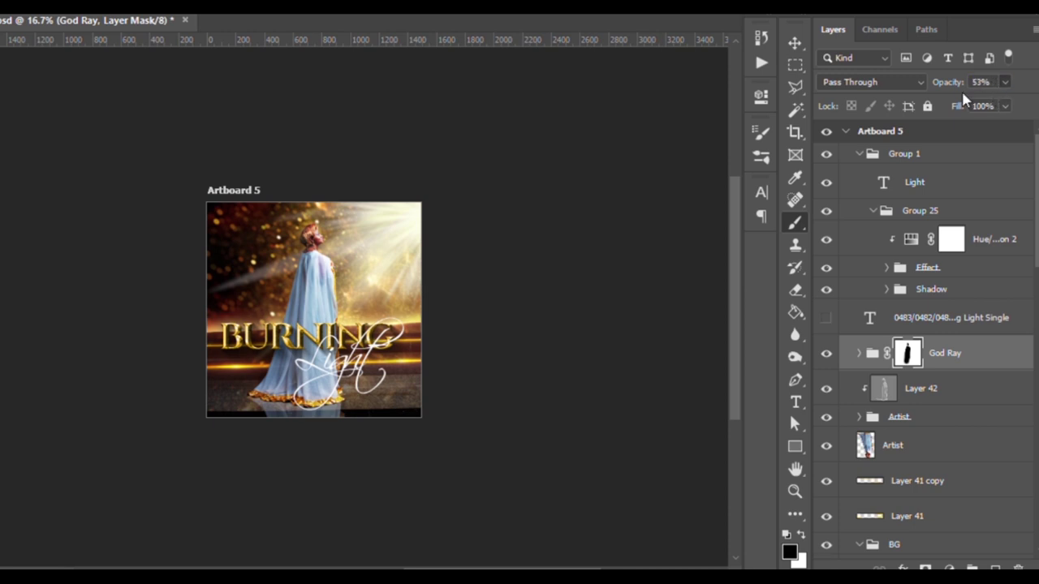
left_click_drag(964, 97, 971, 97)
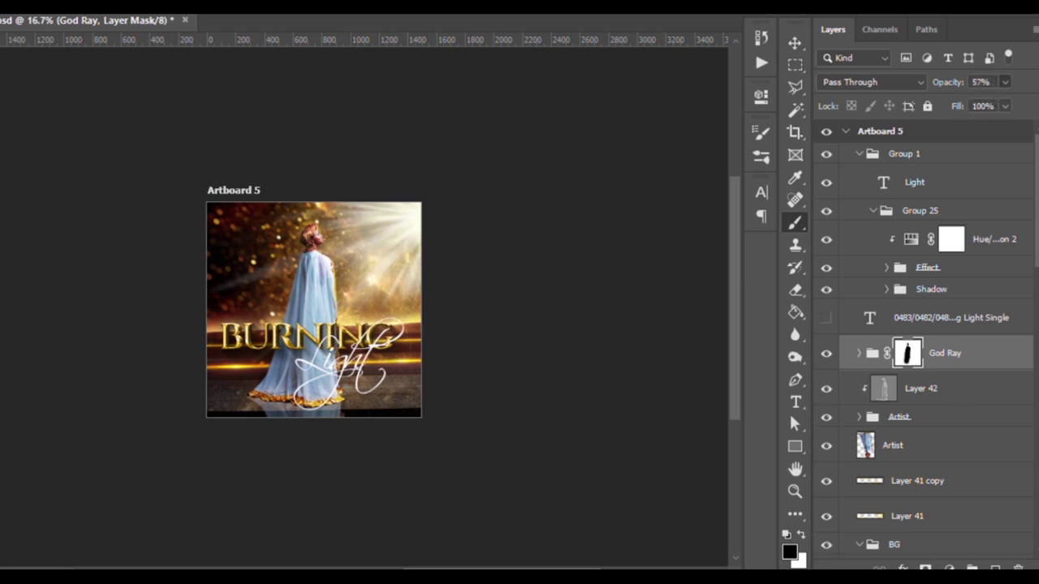
mouse_move(398, 428)
left_mouse_down()
mouse_move(447, 210)
mouse_move(257, 388)
left_mouse_up()
left_click_drag(358, 263, 378, 266)
key("Return")
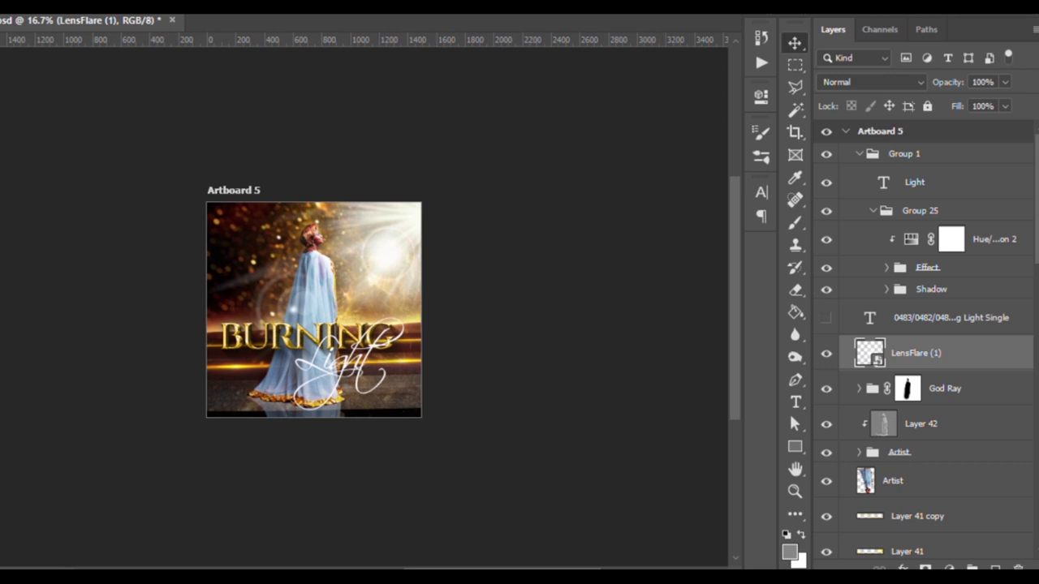
Paste a second, purple flare image and return the adjustment to Normal blending.
key("ctrl+v")
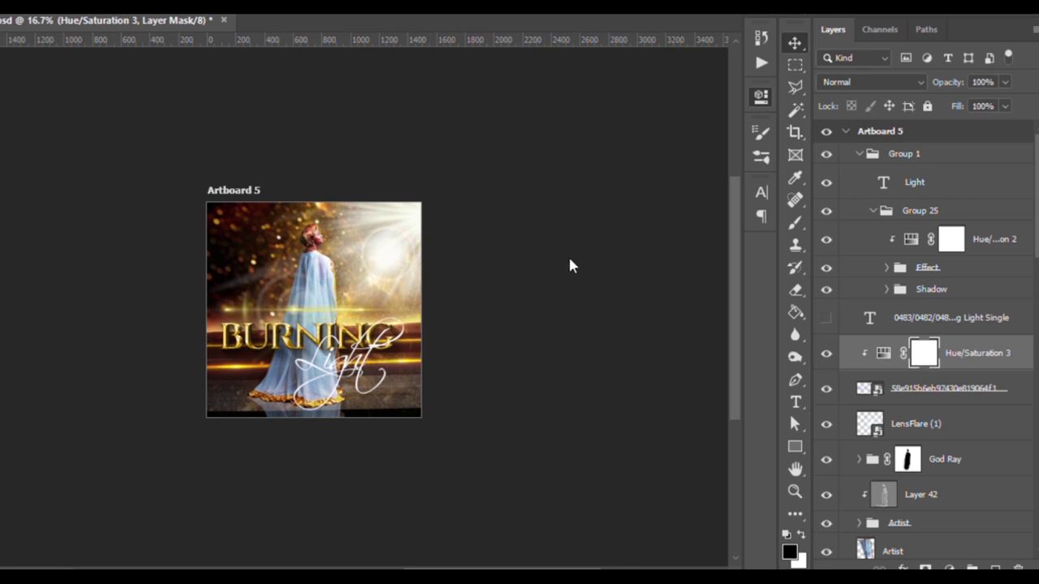
scroll(899, 86, "down", 8)
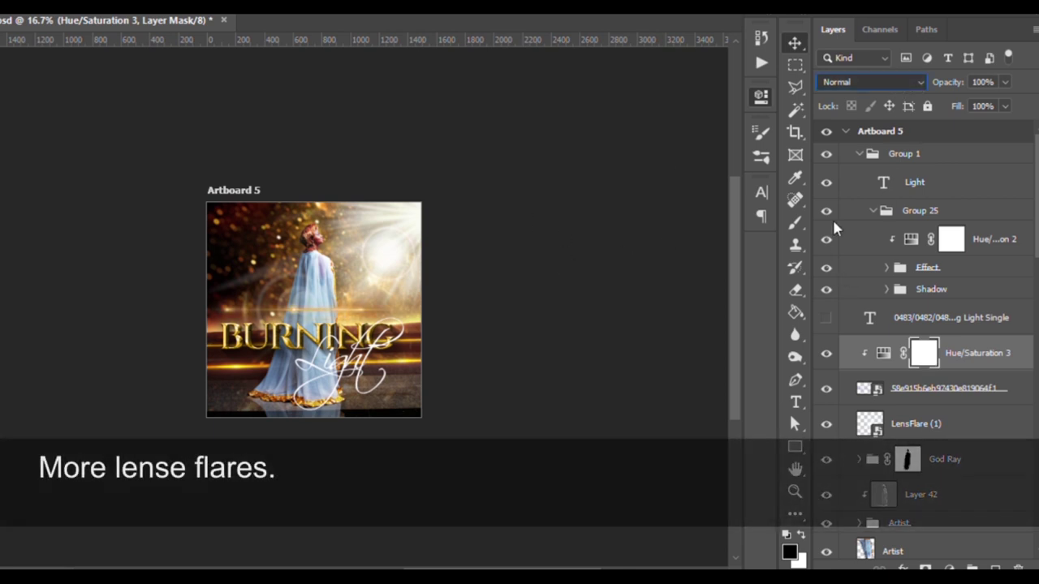
key("Down")
key("Down")
key("Down")
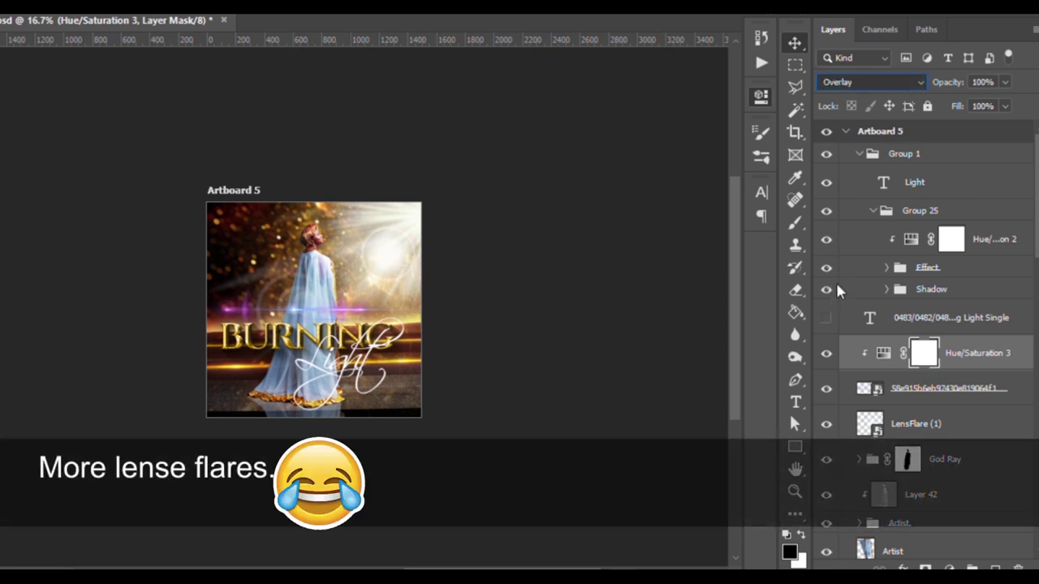
key("shift+alt+n")
Cycle the flare through Overlay, Screen and Color Dodge, settling on Color Dodge, and start moving it.
left_click(949, 388)
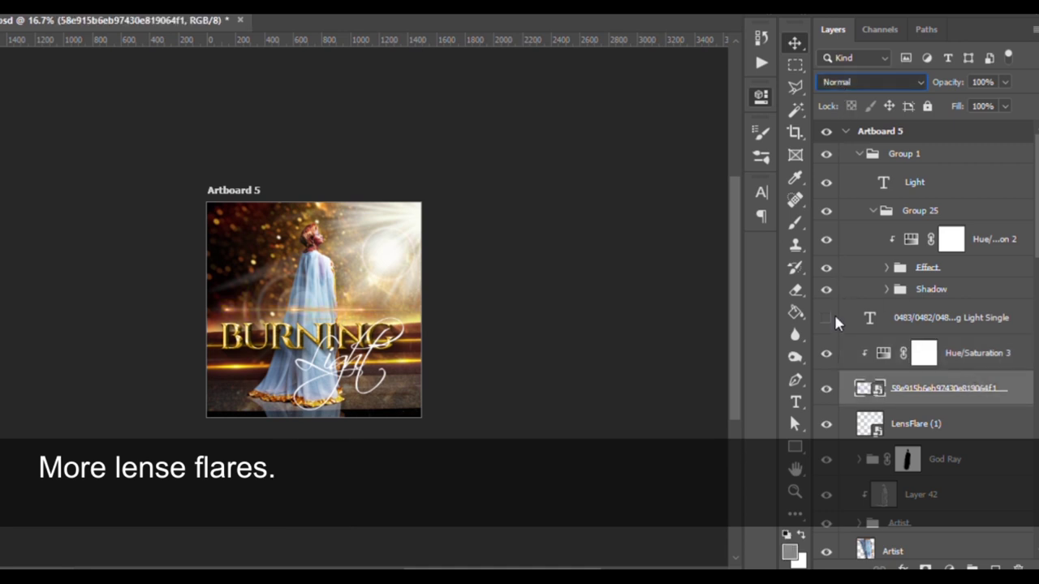
key("shift+alt+o")
key("shift+alt+s")
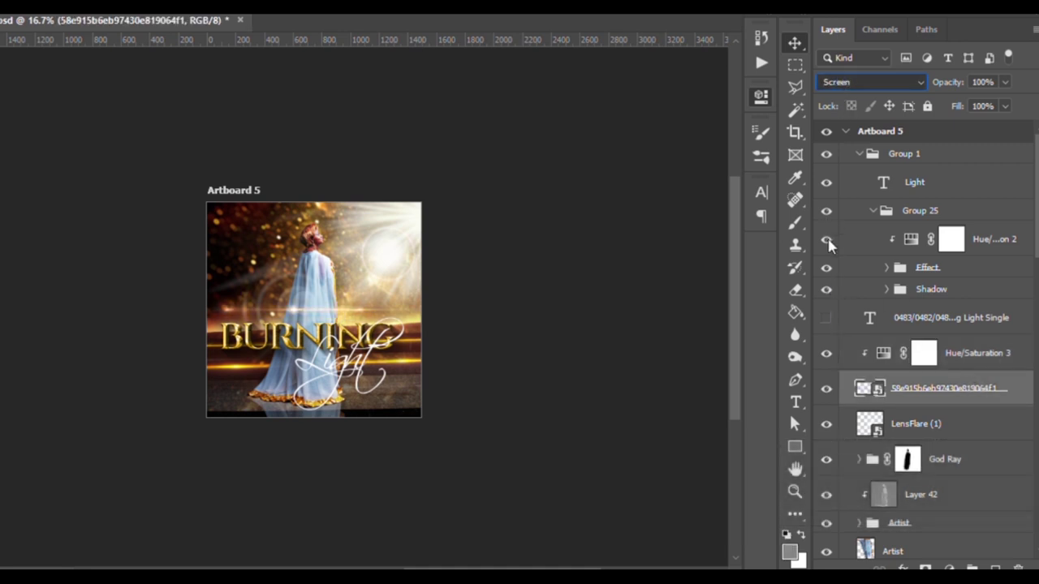
key("shift+alt+d")
key("shift+alt+s")
key("shift+alt+o")
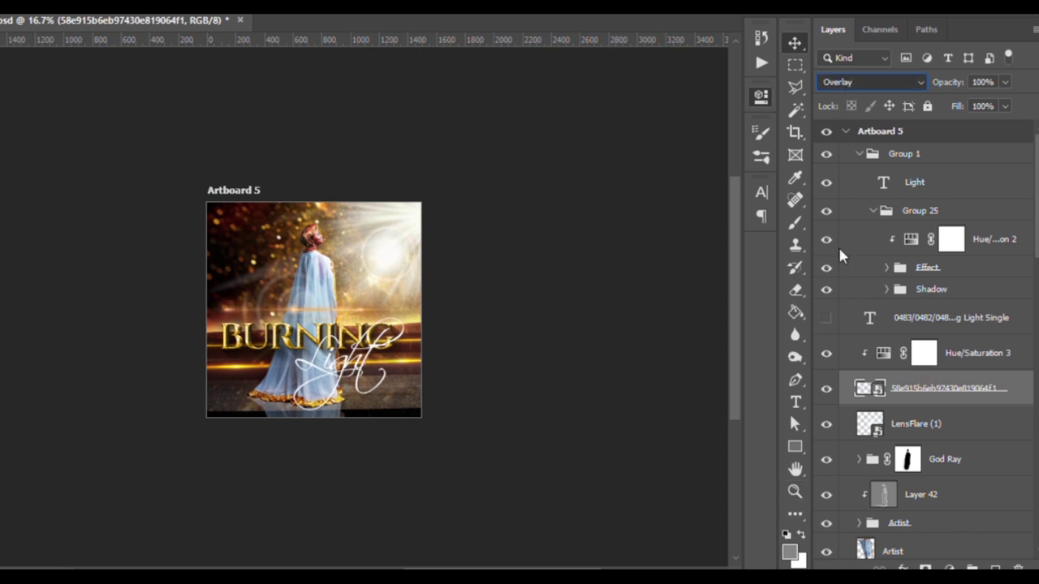
key("shift+alt+d")
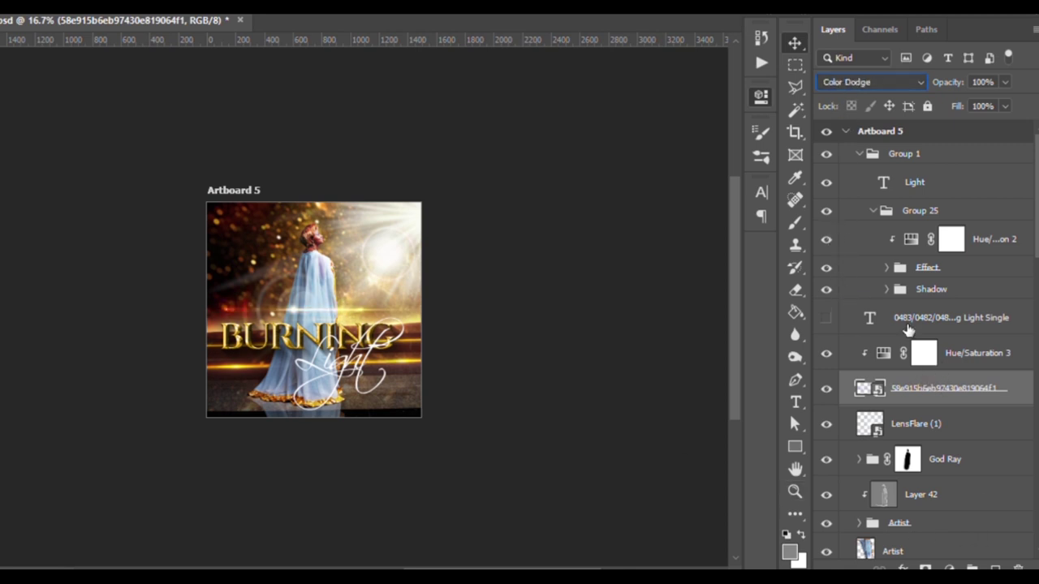
key("ctrl+t")
mouse_move(361, 319)
left_mouse_down()
mouse_move(398, 316)
mouse_move(361, 356)
left_mouse_up()
Shrink and reposition the light streak toward the cover's lower-left edge.
left_click_drag(420, 429, 362, 392)
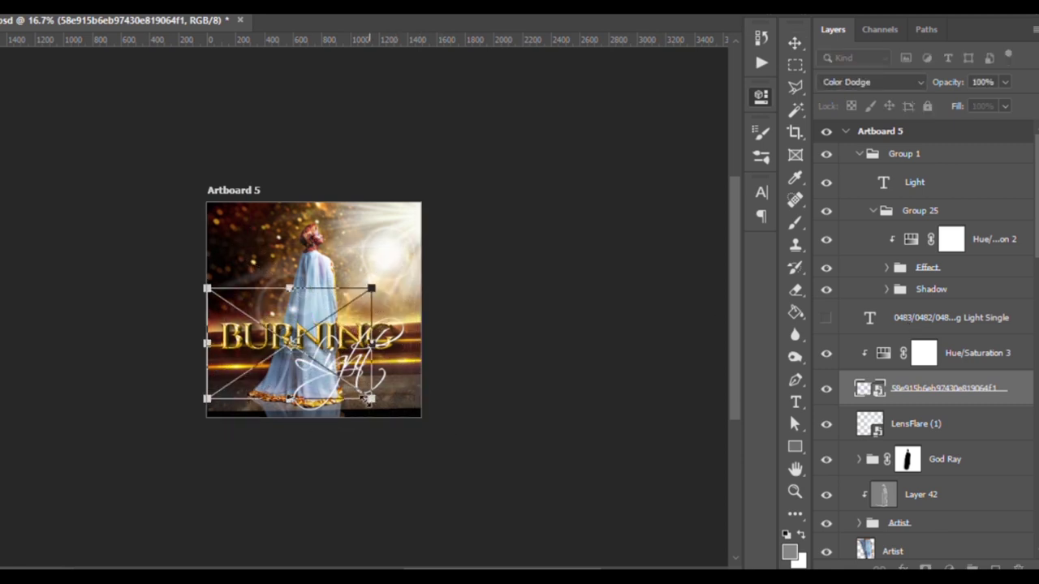
left_click_drag(313, 338, 314, 346)
key("ctrl+plus")
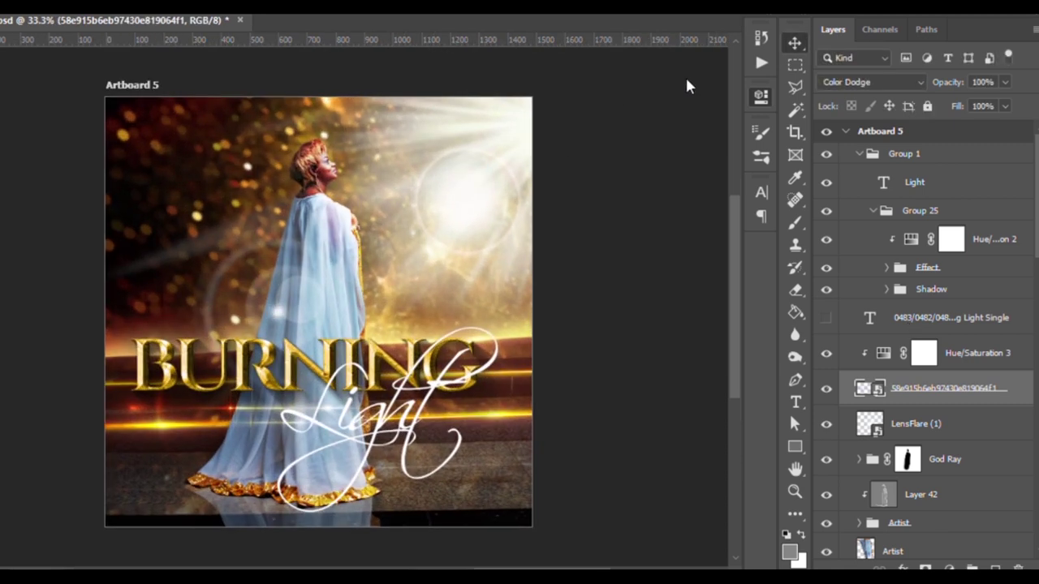
key("ctrl+t")
left_click_drag(266, 408, 250, 409)
key("Return")
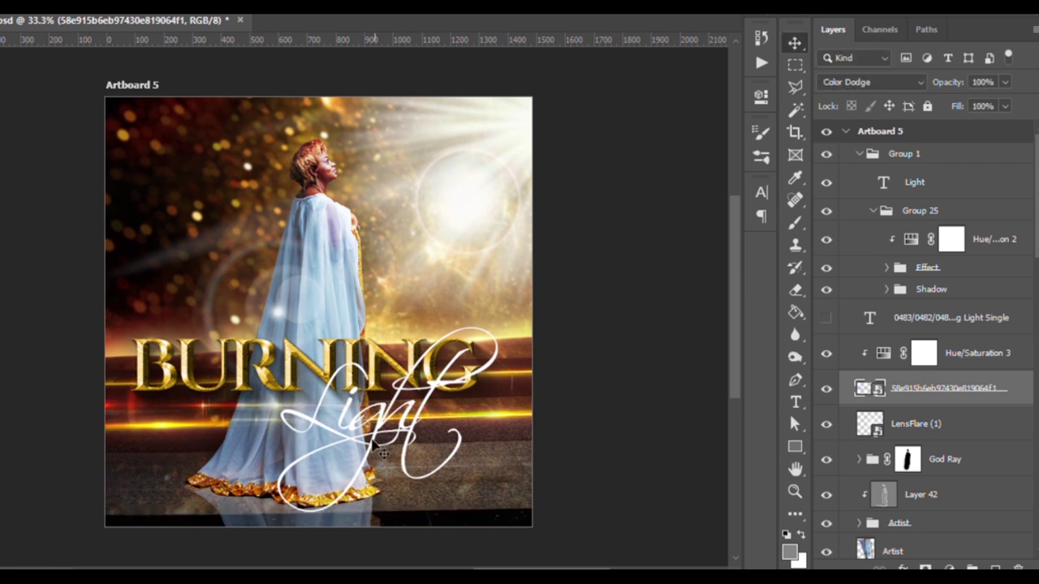
Move LensFlare (1) up and to the right and set it to Color Dodge.
key("alt+bracketleft")
key("ctrl+t")
left_click_drag(435, 211, 496, 133)
key("Return")
left_click(844, 84)
left_click(839, 230)
Select the Layer 41 copy streak and collapse the expanded layer groups.
left_click(198, 407)
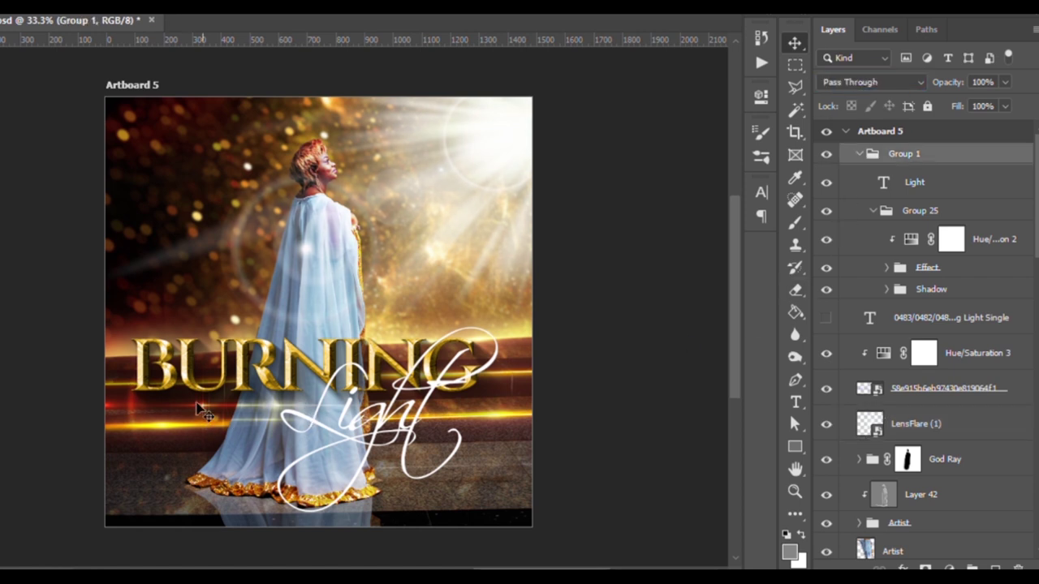
left_click(230, 452)
left_click(204, 410)
scroll(938, 294, "up", 10)
scroll(938, 294, "up", 5)
scroll(938, 294, "up", 5)
left_click(883, 294)
left_click(876, 211)
left_click(826, 212)
left_click(826, 211)
Toggle the BURNING Light title off and on to compare, and make Layer 41 visible.
left_click(859, 154)
left_click(827, 153)
left_click(827, 154)
left_click(827, 154)
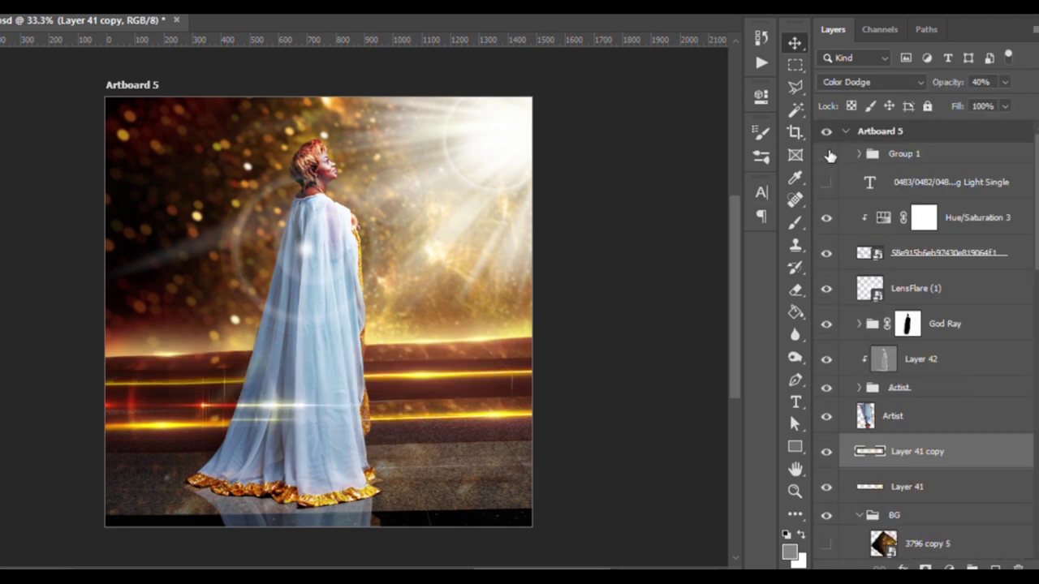
left_click(826, 153)
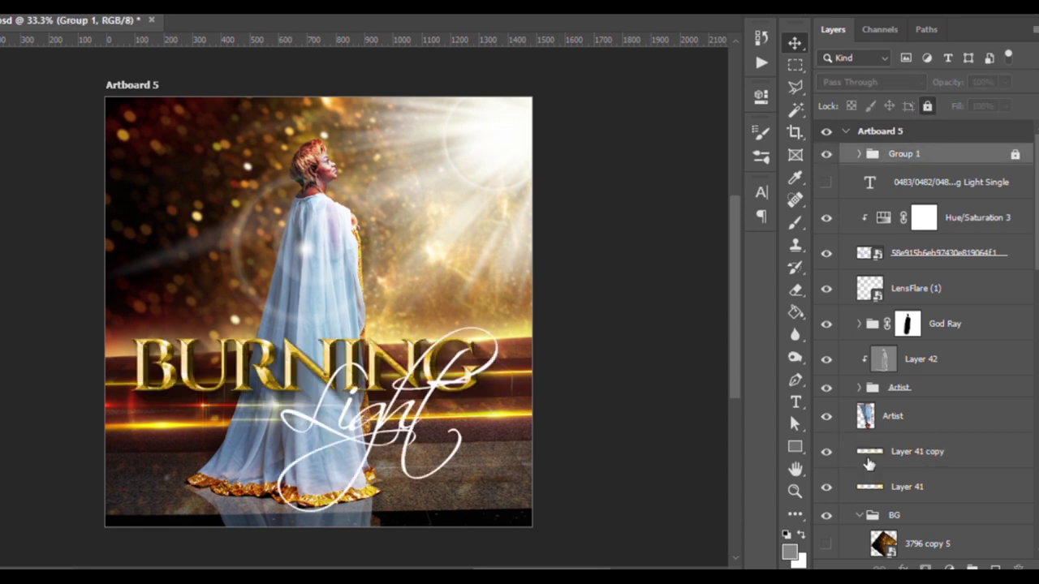
left_click(826, 487)
Merge Hue/Saturation 3 into the streak layer and set the result to Color Dodge.
left_click(949, 253)
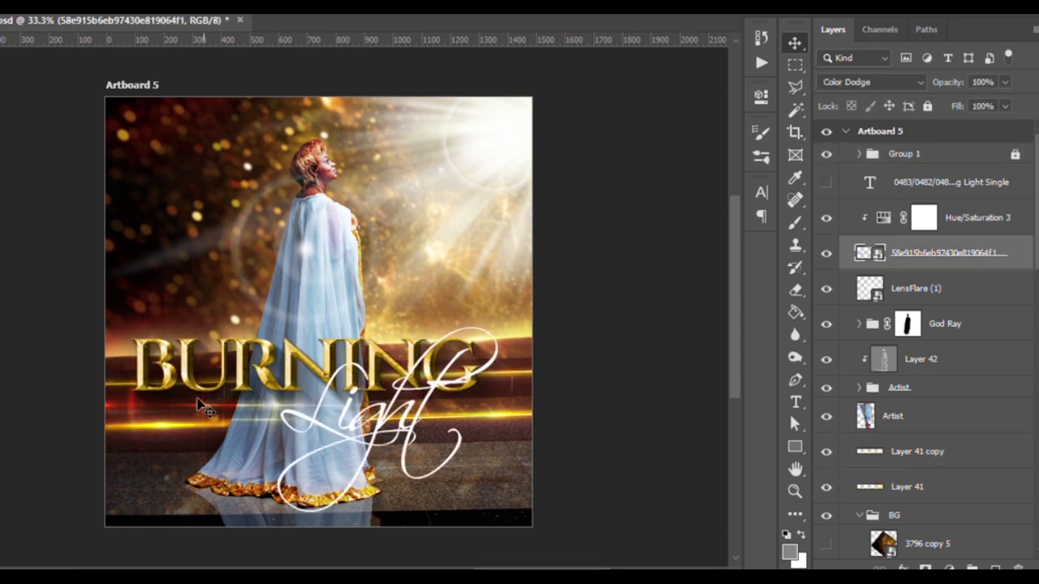
left_click(953, 231)
key("ctrl+e")
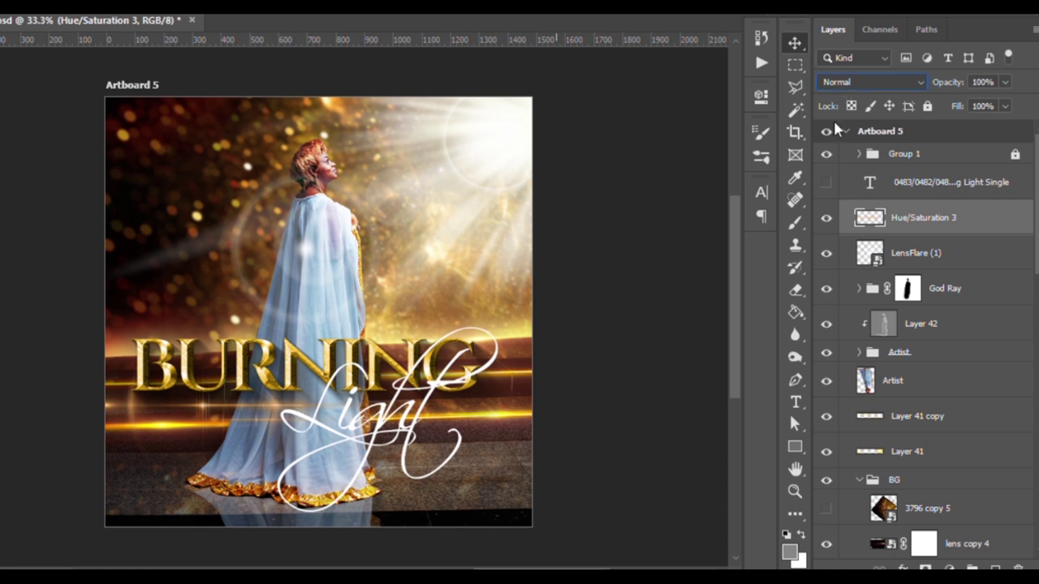
key("shift+alt+o")
key("shift+alt+d")
Duplicate the streak and move the copy up and to the right for extra glow.
key("ctrl+j")
key("ctrl+t")
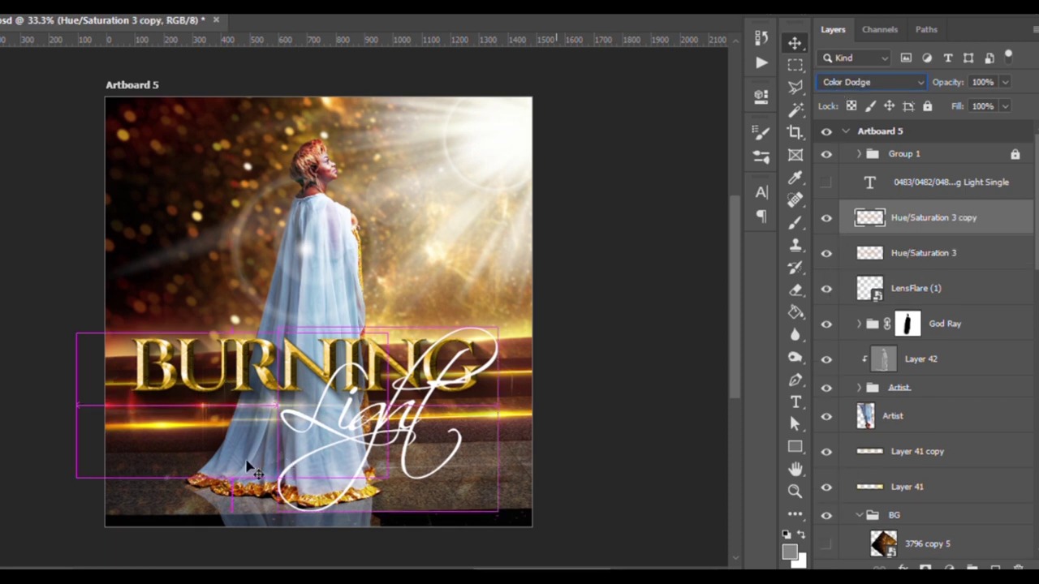
left_click_drag(228, 408, 452, 325)
key("Return")
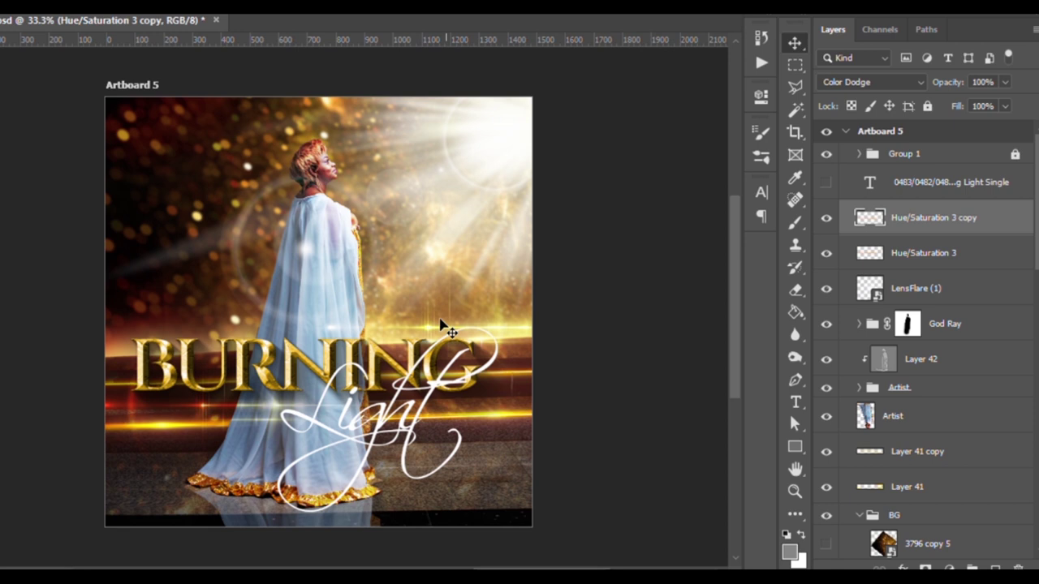
left_click(418, 404, "ctrl")
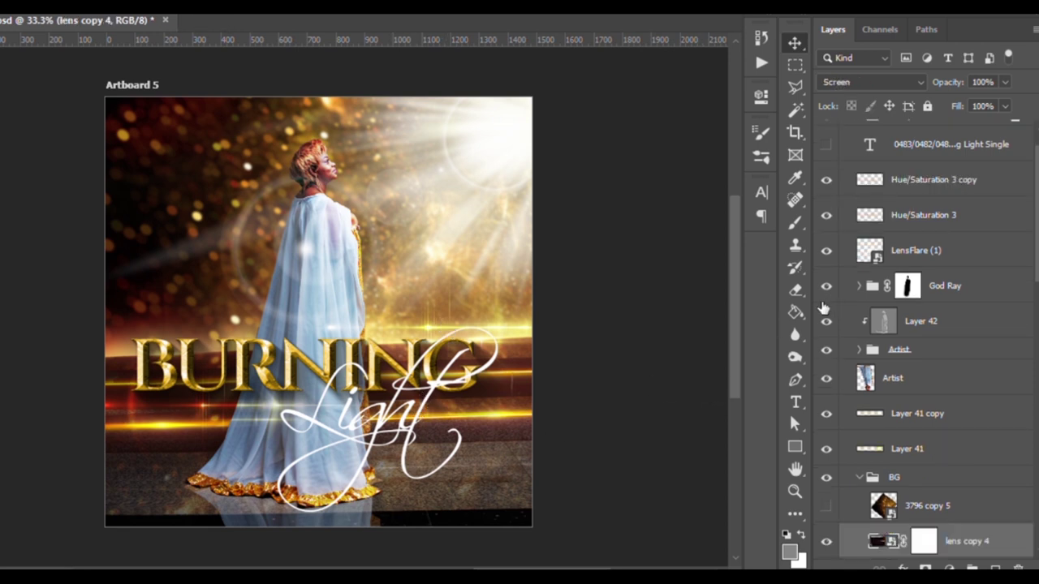
key("ctrl+minus")
key("ctrl+minus")
key("ctrl+minus")
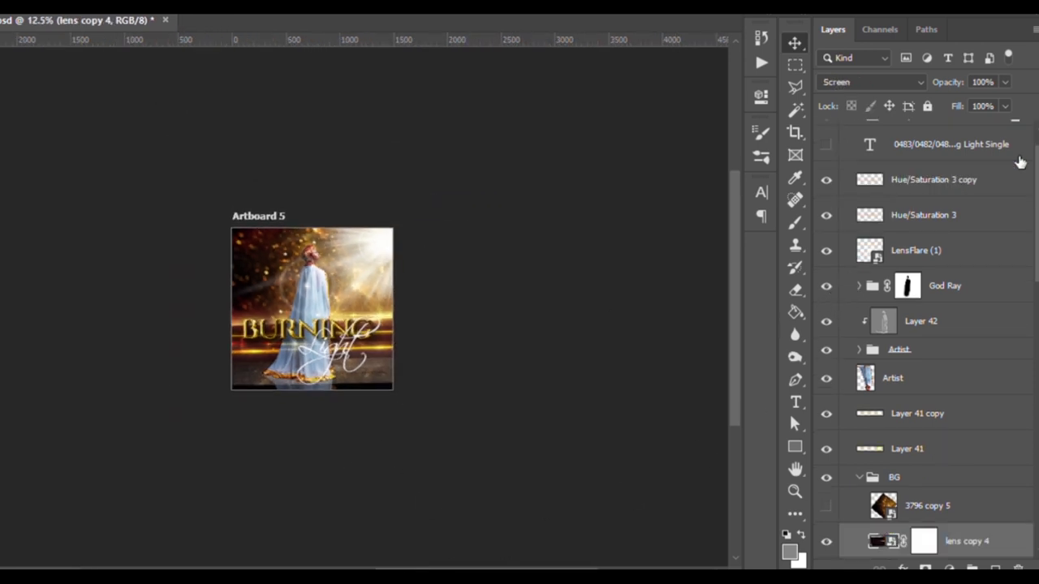
Reveal the other album covers and copy the ORE name from Best of Two Worlds into Artboard 5.
left_click(844, 132)
left_click_drag(827, 154, 827, 224)
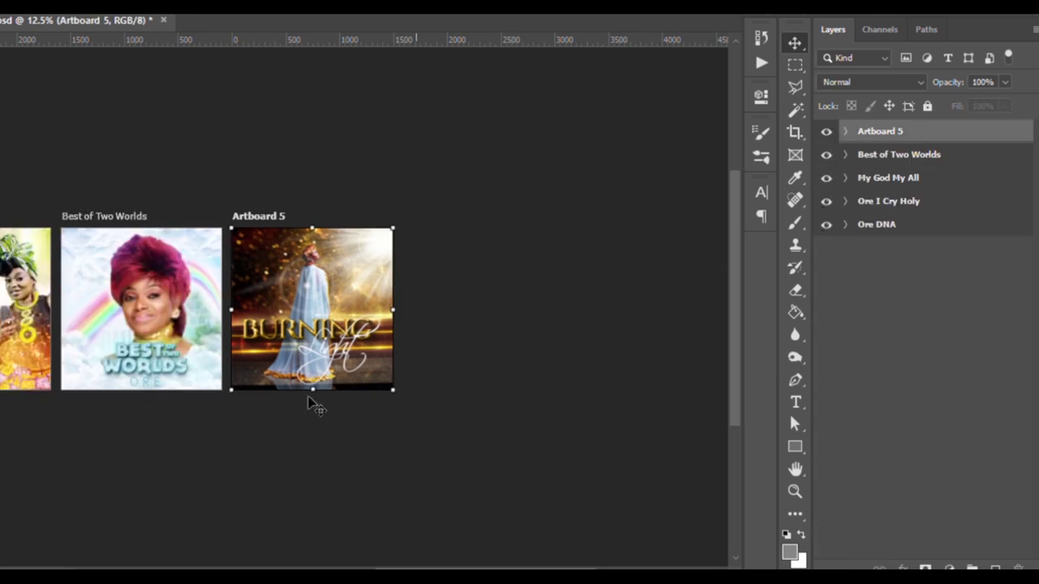
left_click_drag(177, 407, 552, 429)
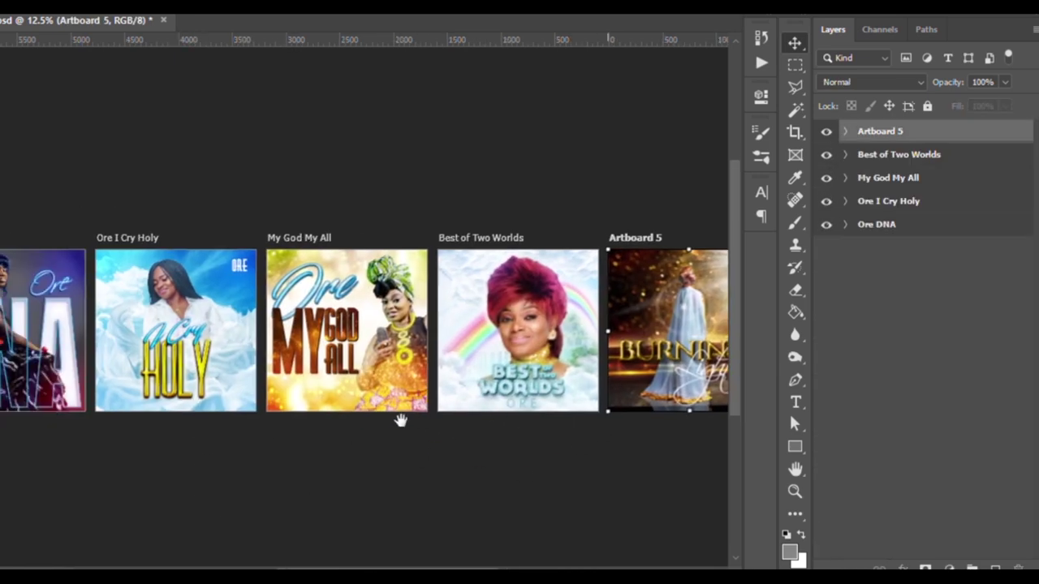
left_click_drag(662, 410, 465, 450)
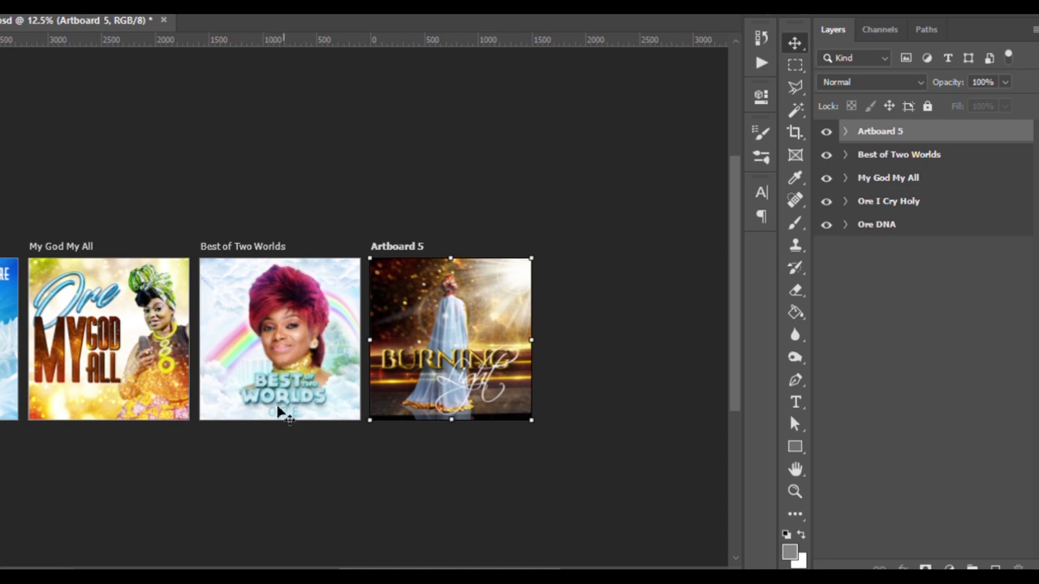
left_click(278, 411)
left_click(880, 130)
left_click(845, 131)
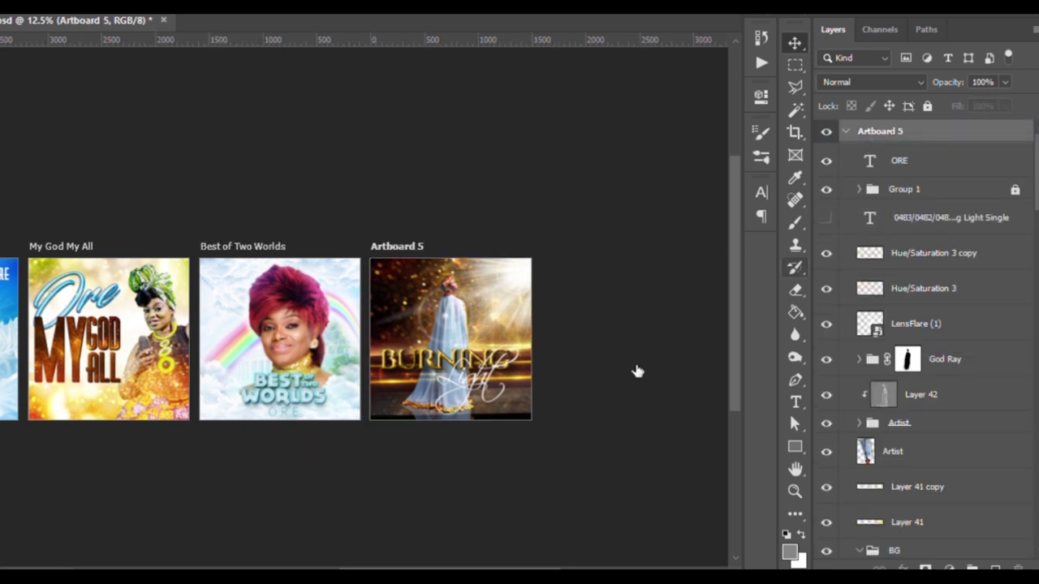
Zoom in on the Burning Light cover and move the ORE name to the top.
key("z")
left_click_drag(524, 395, 605, 369)
key("v")
left_click_drag(349, 535, 332, 90)
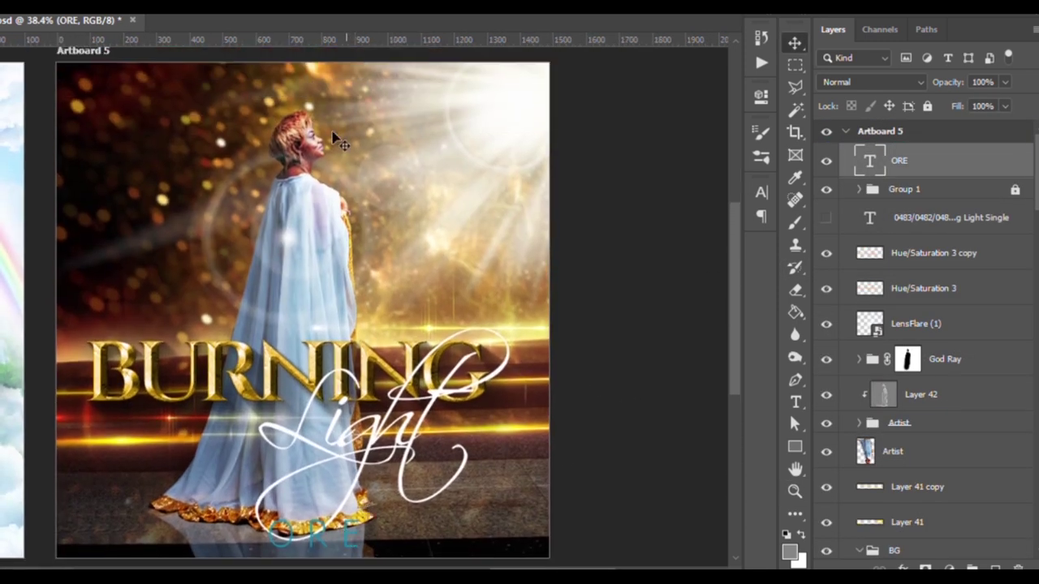
Expand the title group and select its Light text layer.
key("t")
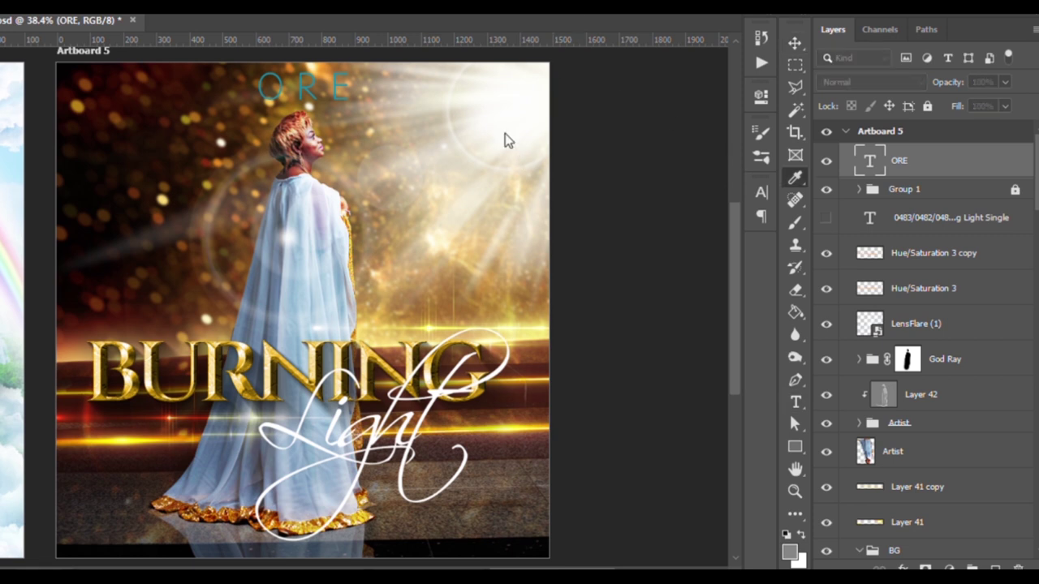
left_click(859, 190)
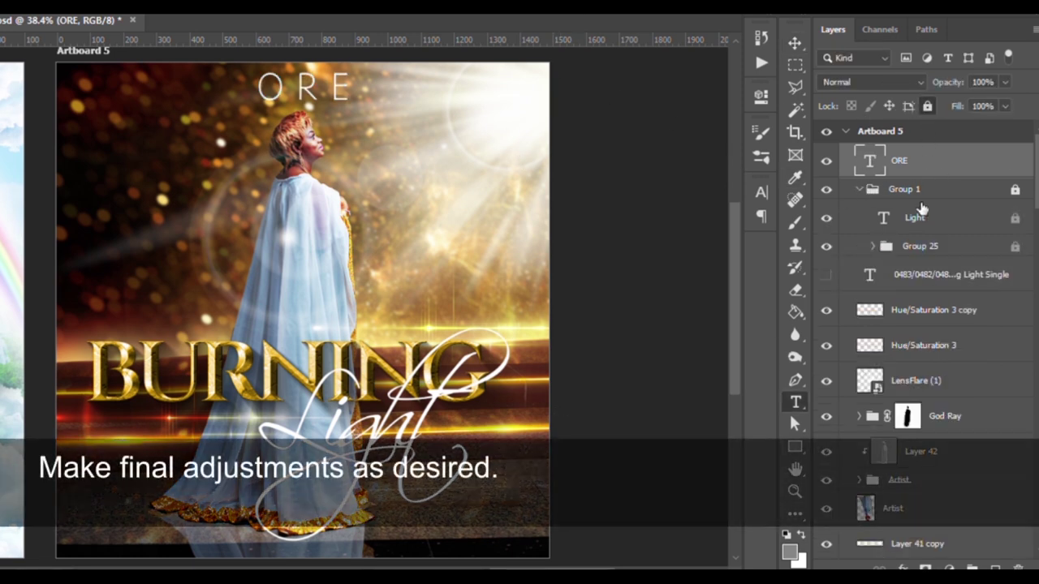
left_click(950, 221)
Duplicate Hue/Saturation 2 together with the Effect folder and merge the duplicates into one layer.
left_click(947, 246)
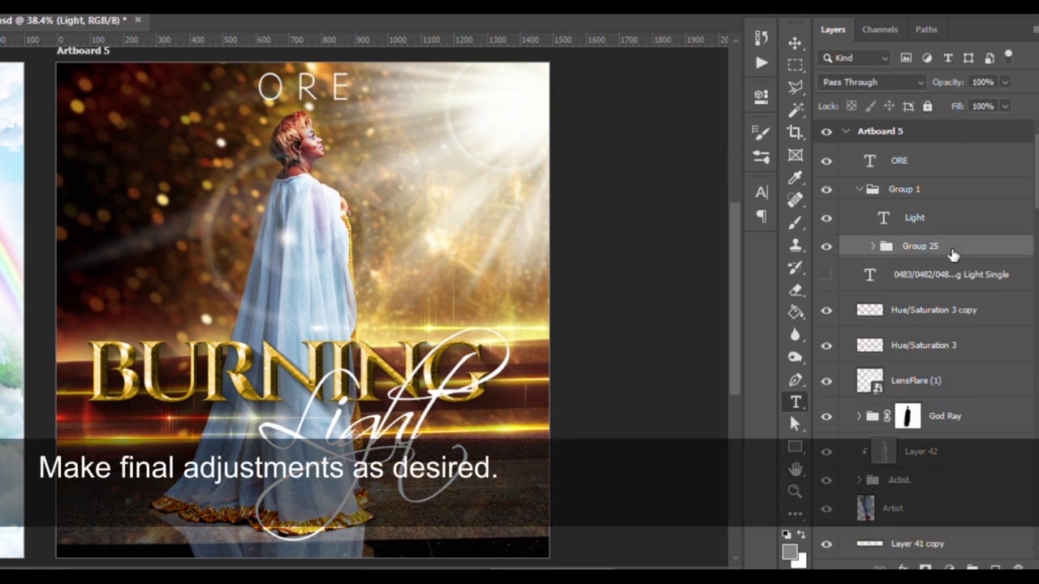
left_click(873, 246)
left_click(967, 274)
left_click(966, 303, "shift")
key("ctrl+j")
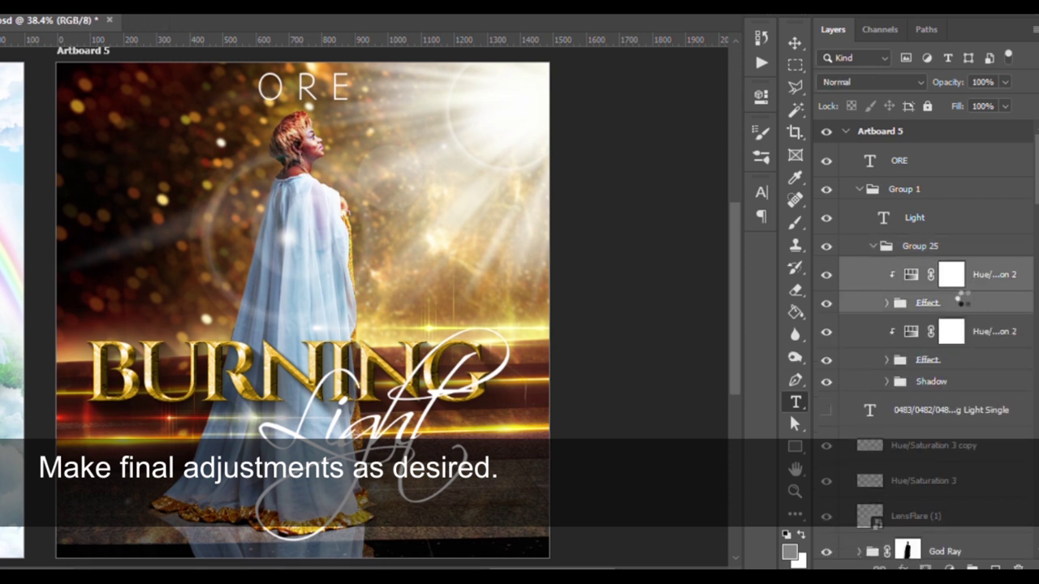
key("ctrl+e")
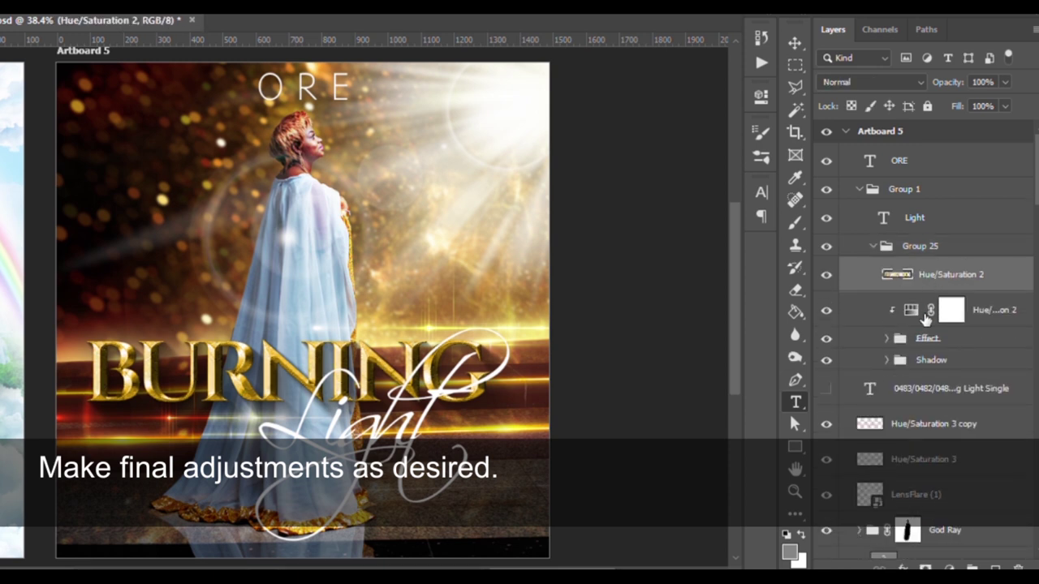
Place a Color Dodge copy of Hue/Saturation 2 below the Effect folder.
key("ctrl+j")
left_click(926, 310)
left_click(827, 274)
key("shift+alt+o")
key("shift+alt+d")
key("shift+alt+o")
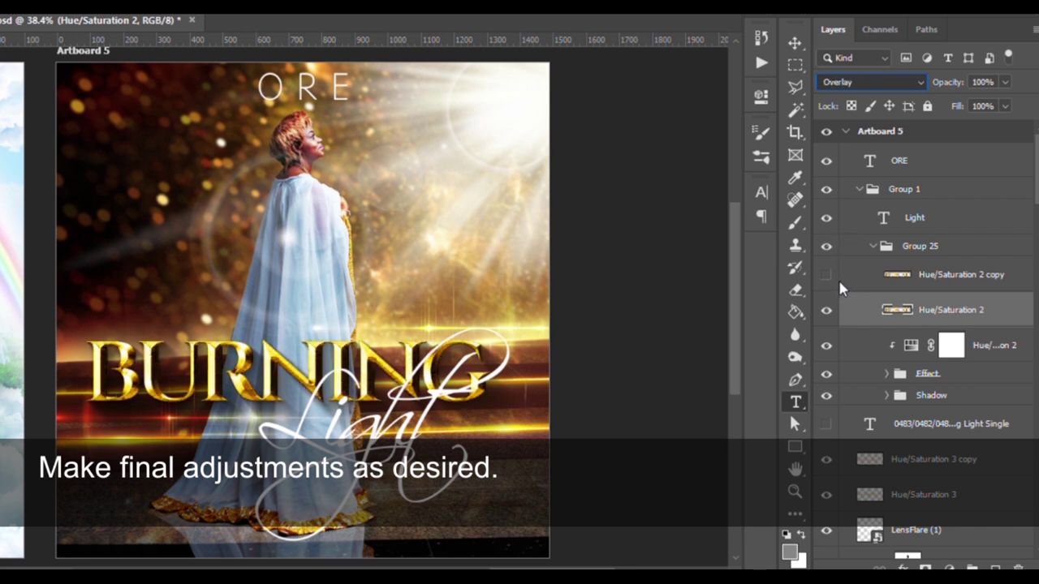
left_click_drag(838, 278, 864, 369)
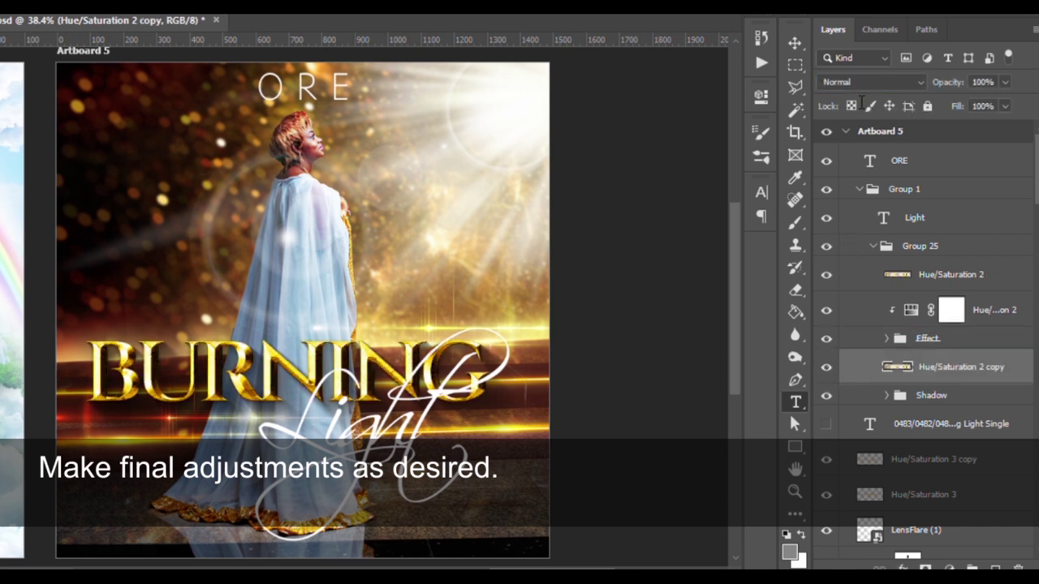
key("shift+alt+d")
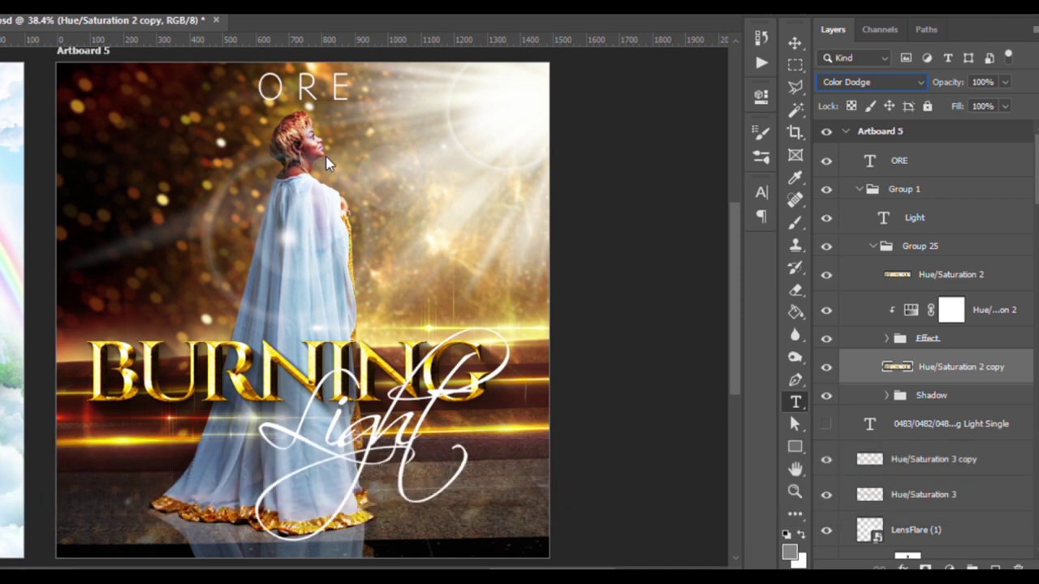
key("h")
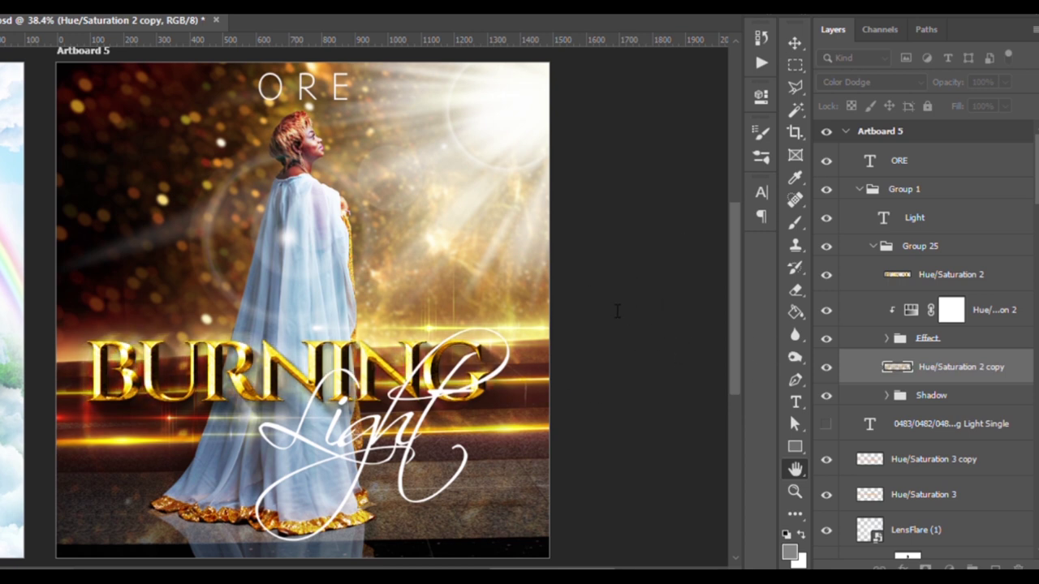
Make further copies of the Hue/Saturation 2 streak layer, moving them below the Effect group.
left_click(974, 275)
key("ctrl+j")
left_click_drag(958, 274, 942, 403)
scroll(868, 82, "up", 3)
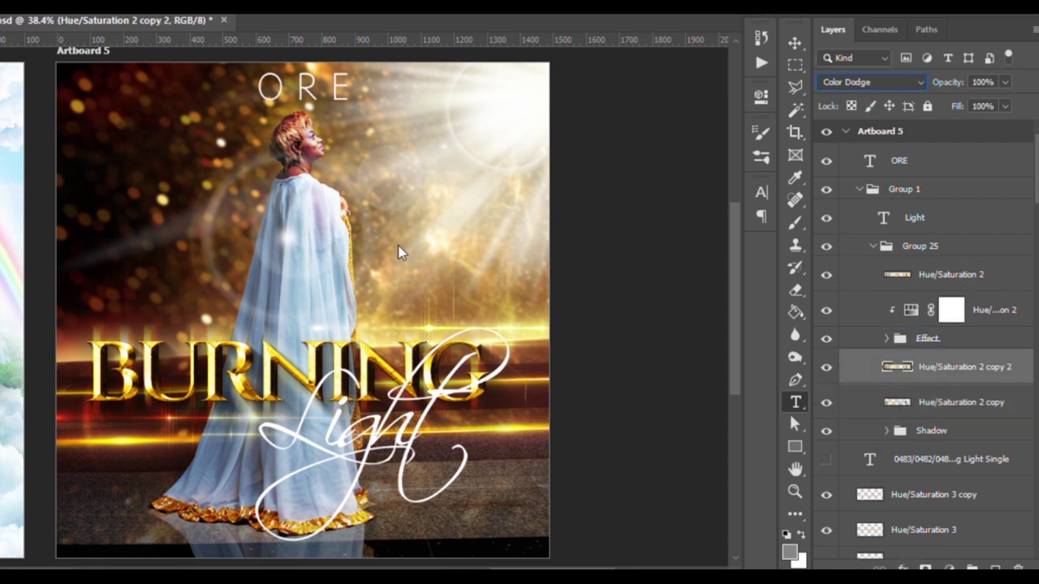
key("space")
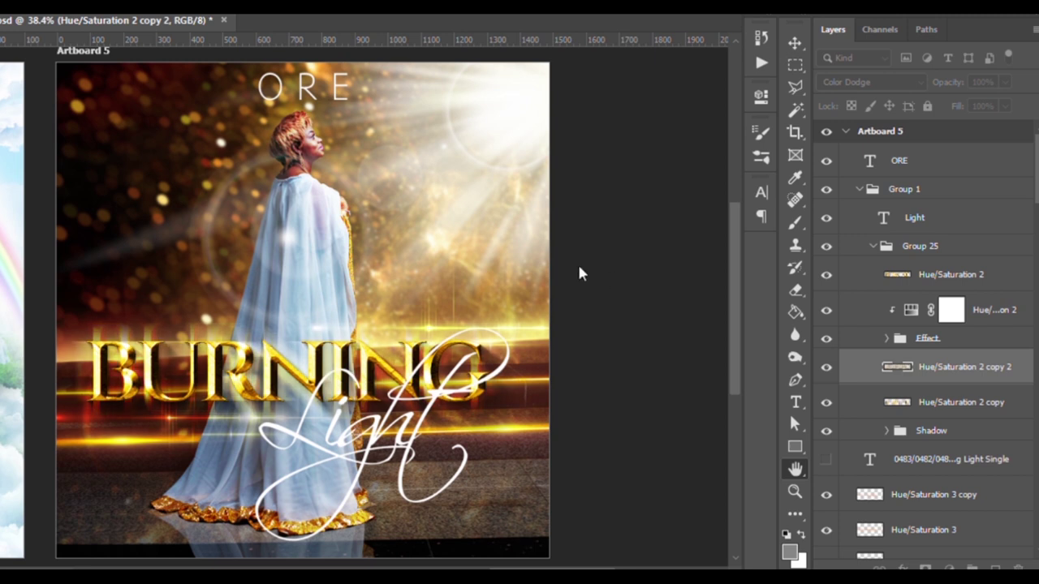
left_click(925, 280)
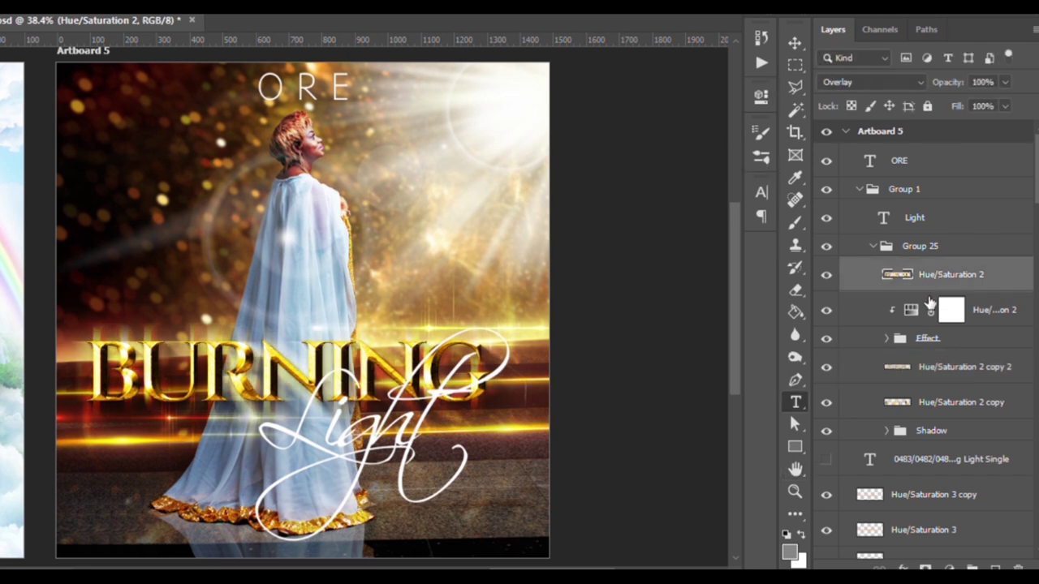
key("ctrl+j")
key("space")
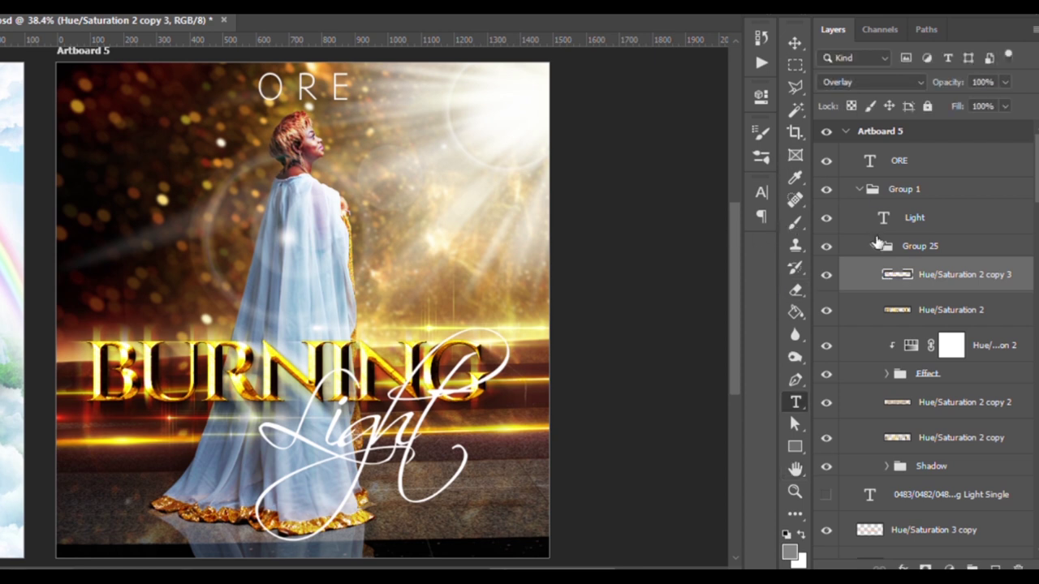
left_click(949, 309)
key("ctrl+j")
left_click_drag(950, 309, 930, 430)
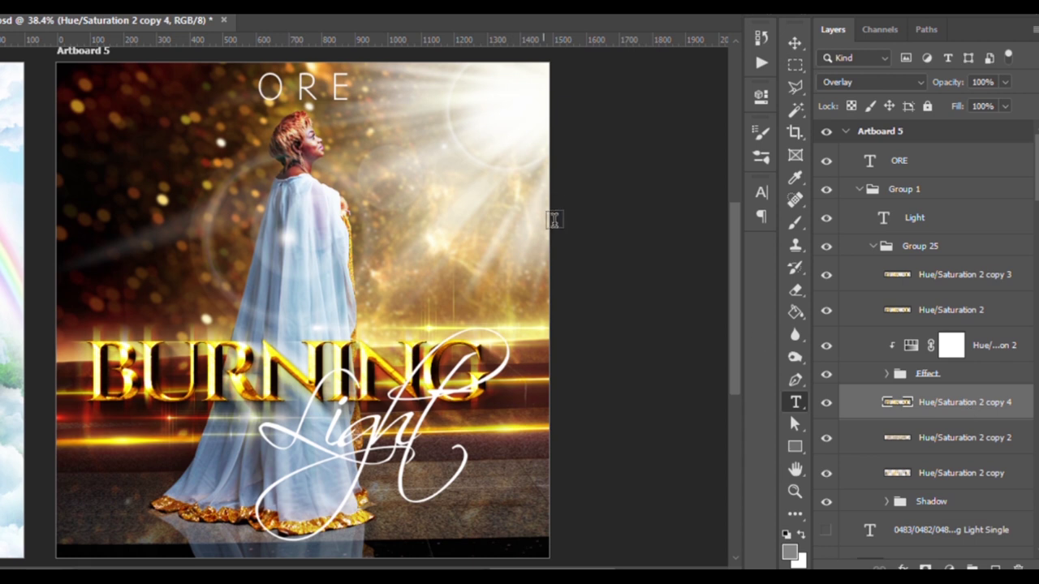
Set the copied streak layer to Color Dodge blending, trying Linear Dodge first.
key("i")
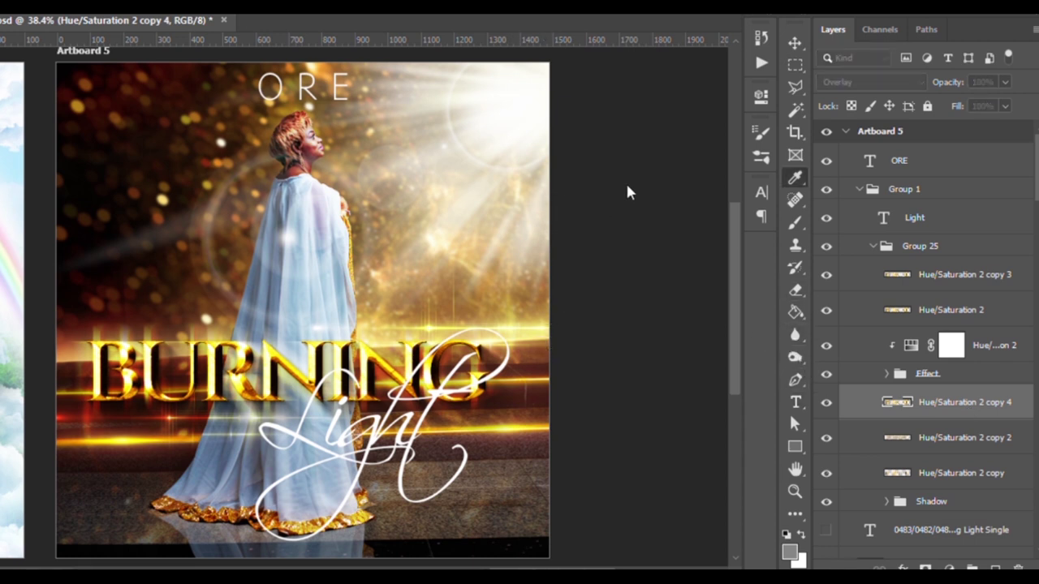
key("t")
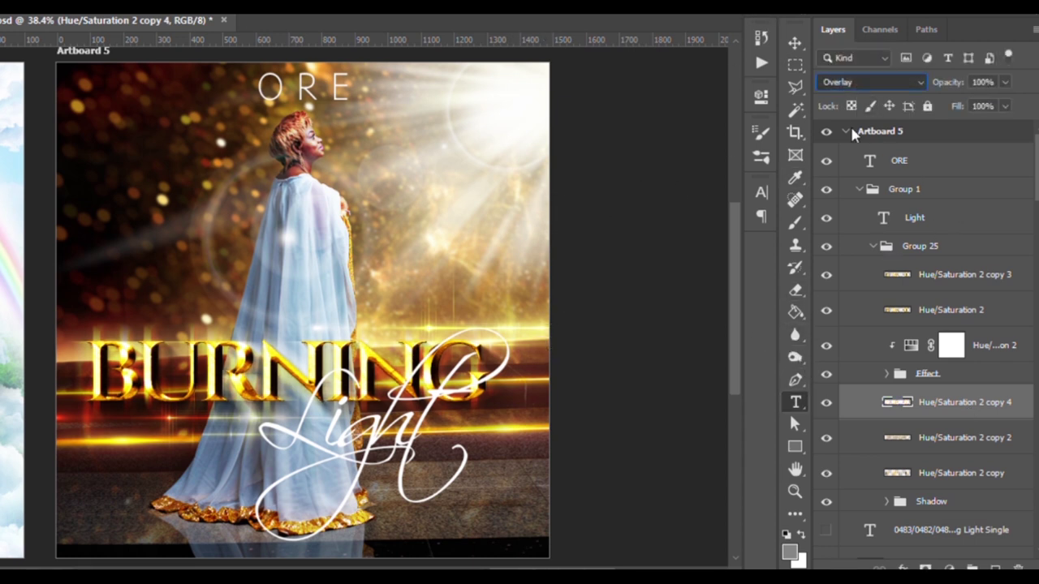
key("Down")
key("Down")
key("Down")
key("Down")
key("Down")
key("Up")
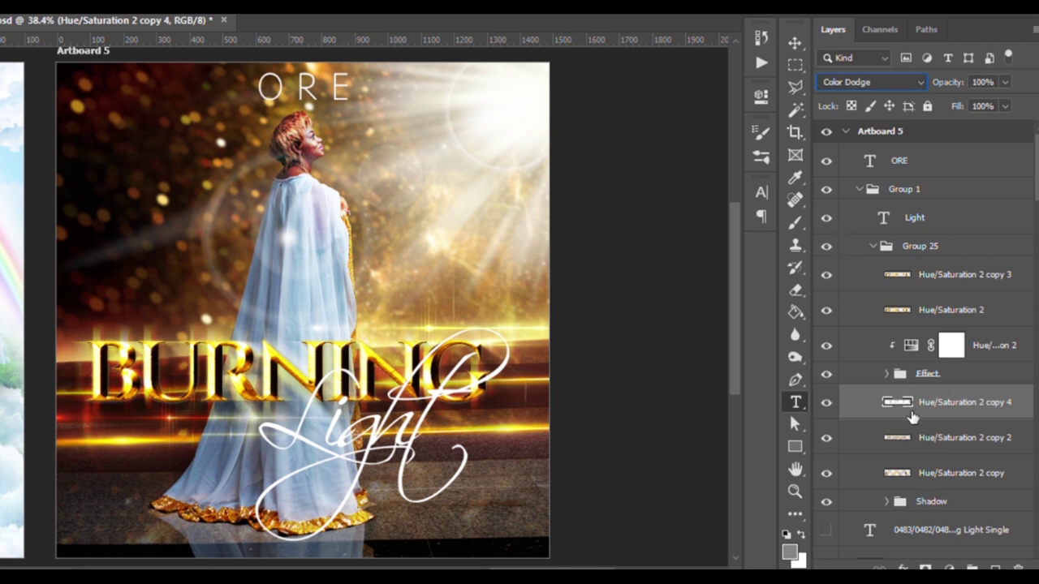
Duplicate the Color Dodge streak, merge the three copies into one, and keep Color Dodge.
key("ctrl+j")
key("ctrl+j")
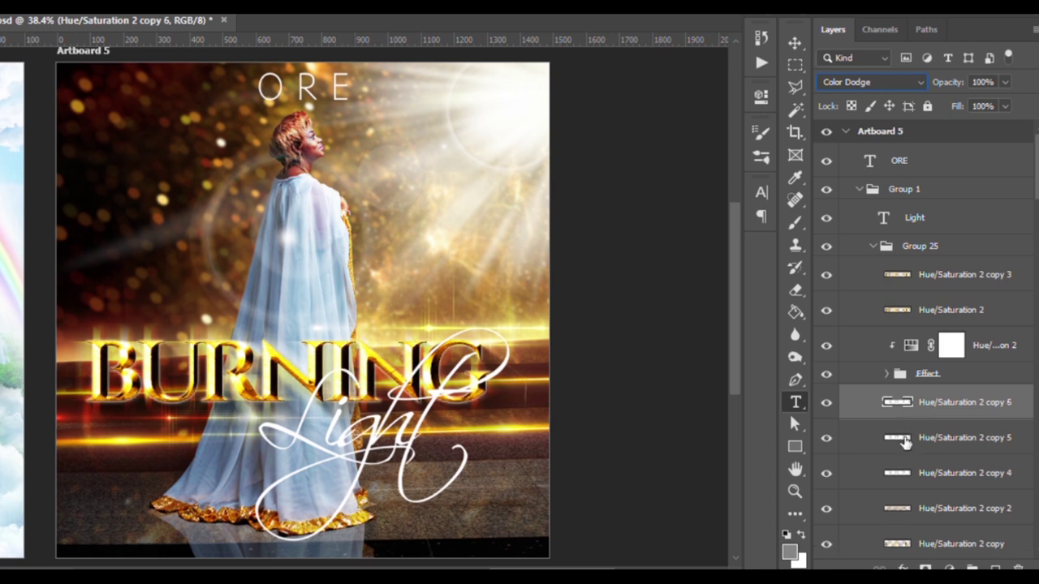
left_click(958, 472, "shift")
key("ctrl+e")
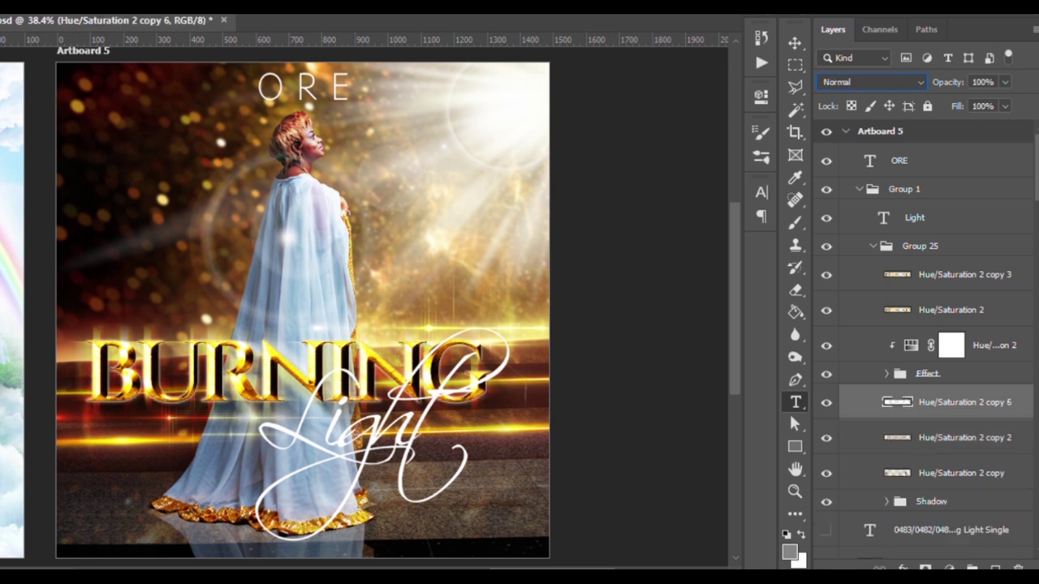
key("space")
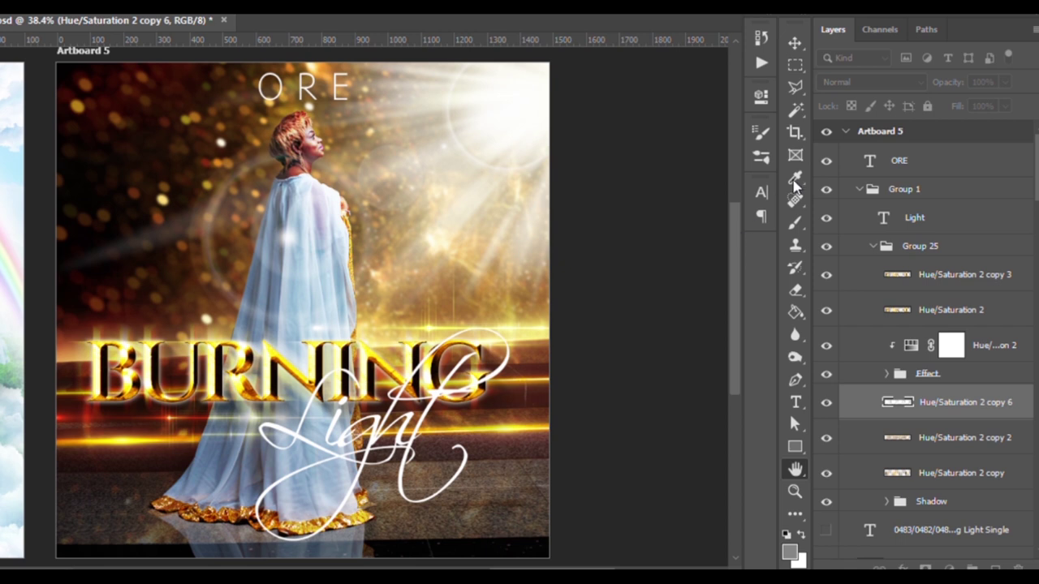
key("shift+alt+d")
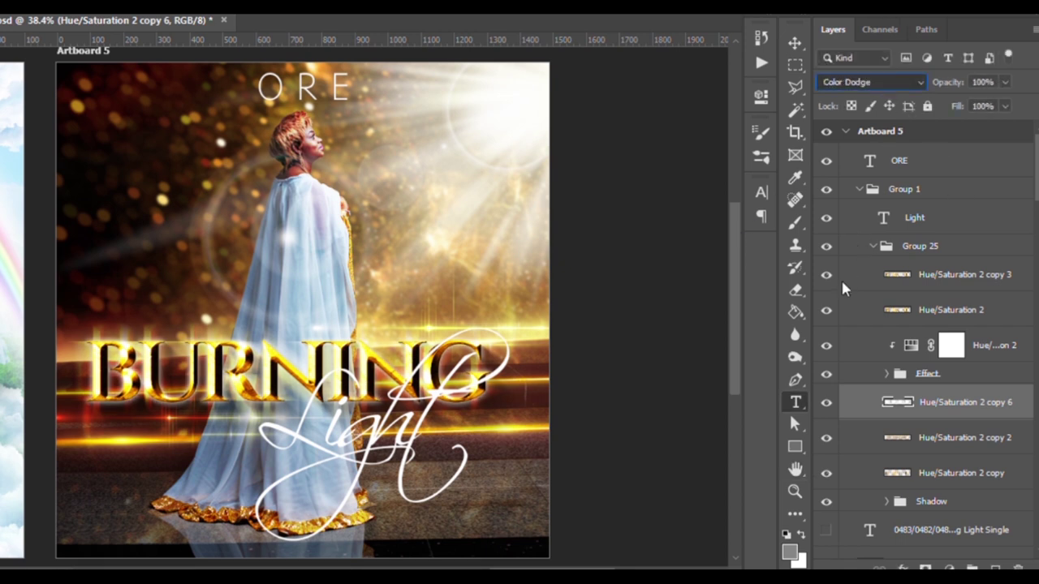
key("shift+alt+o")
key("shift+alt+d")
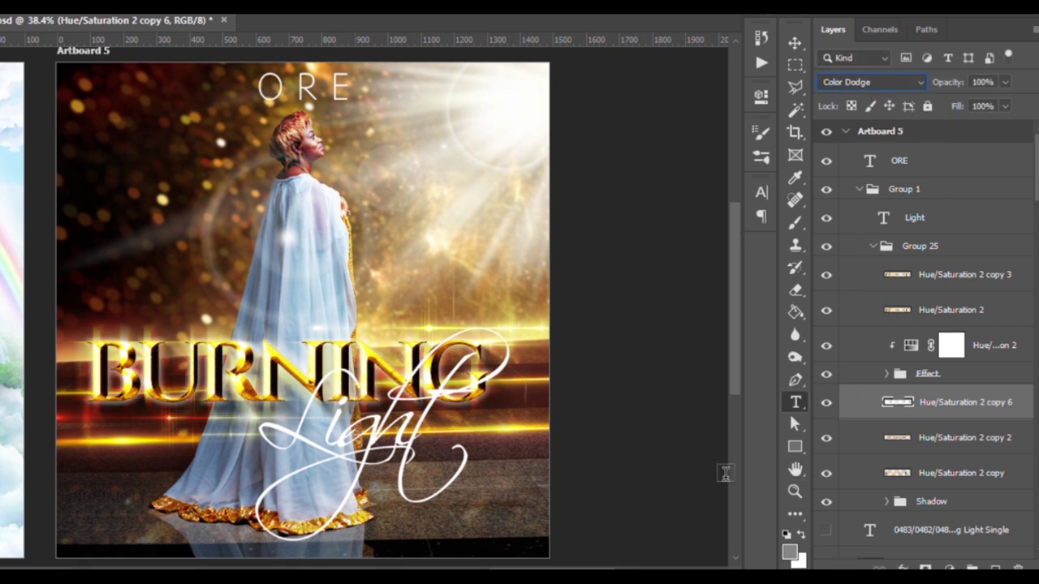
scroll(933, 324, "down", 5)
left_click(980, 272)
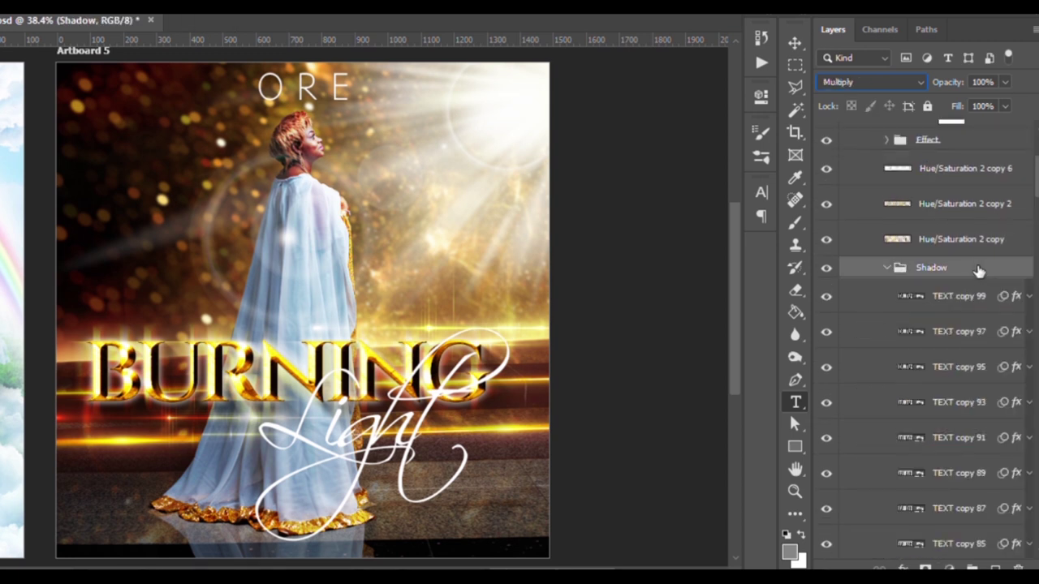
Collapse the Shadow group, move LensFlare (1) lower in the stack, and select the Light title.
left_click(887, 268)
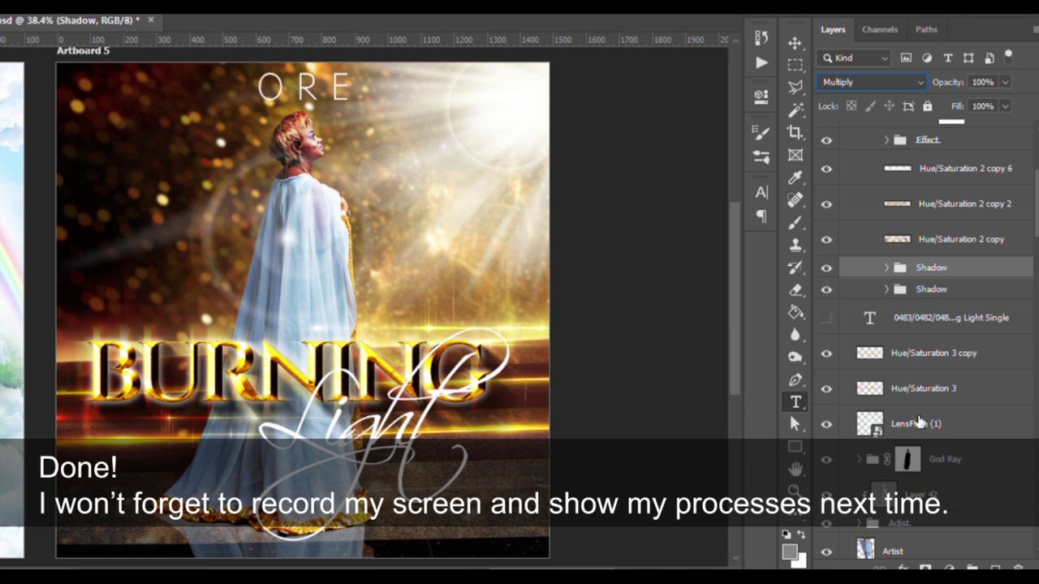
left_click(916, 423)
left_click(827, 424)
left_click(827, 424)
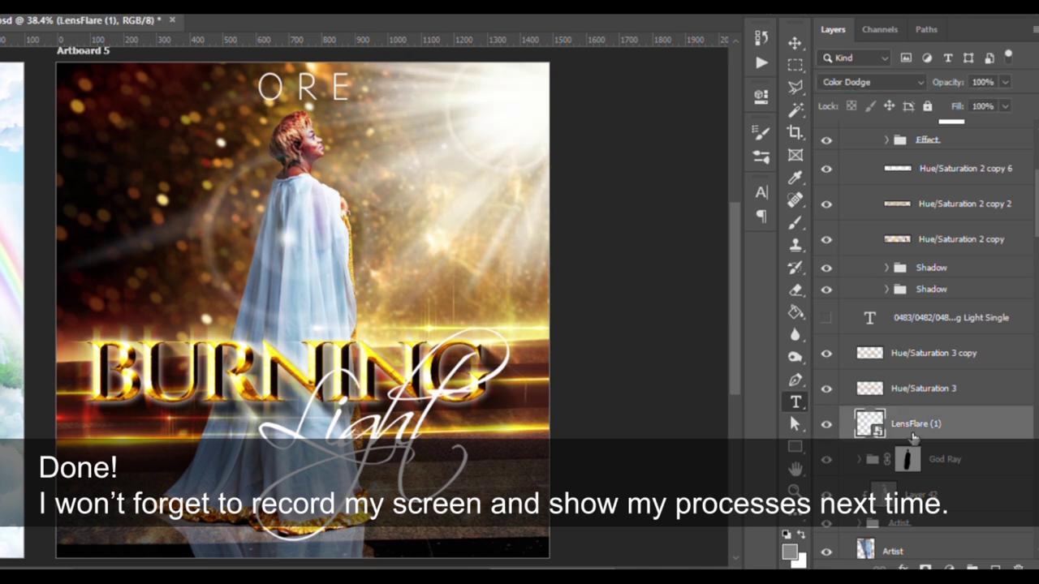
mouse_move(918, 424)
left_mouse_down()
mouse_move(812, 461)
mouse_move(976, 200)
left_mouse_up()
left_click(976, 219)
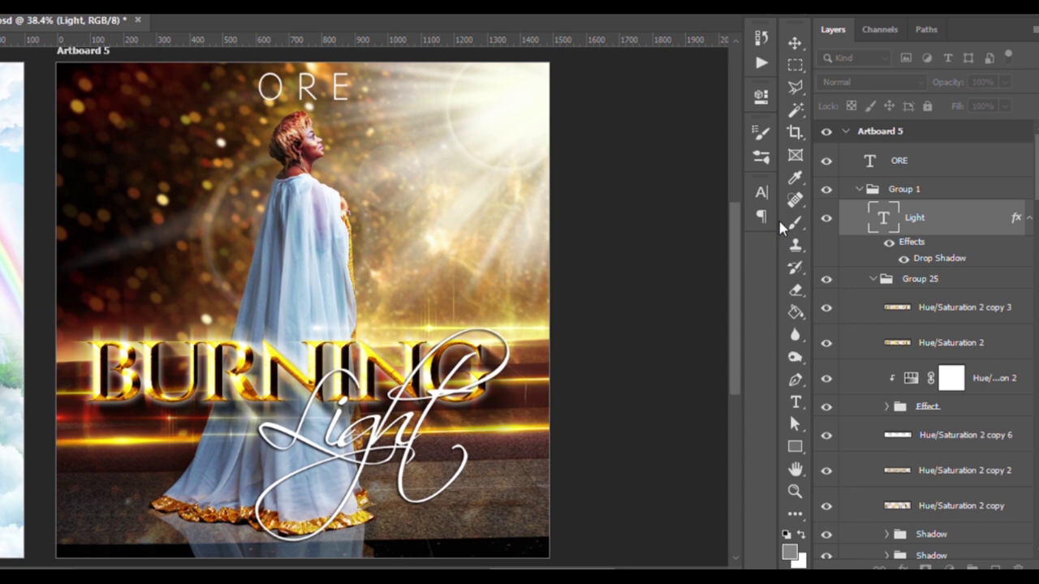
Zoom out and bring the CD audio logo from another cover onto Artboard 5.
key("t")
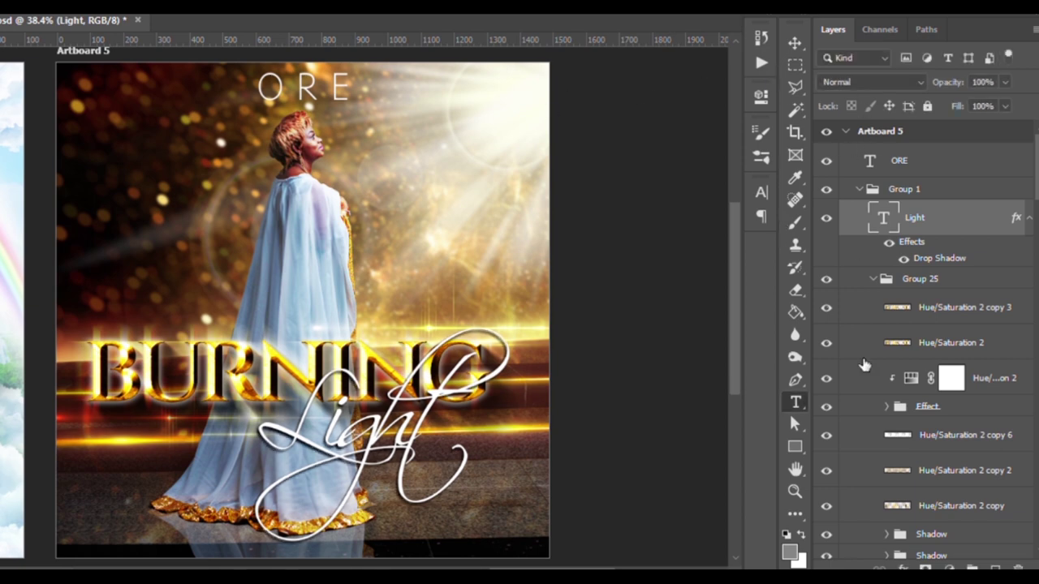
key("ctrl+minus")
key("ctrl+minus")
key("ctrl+minus")
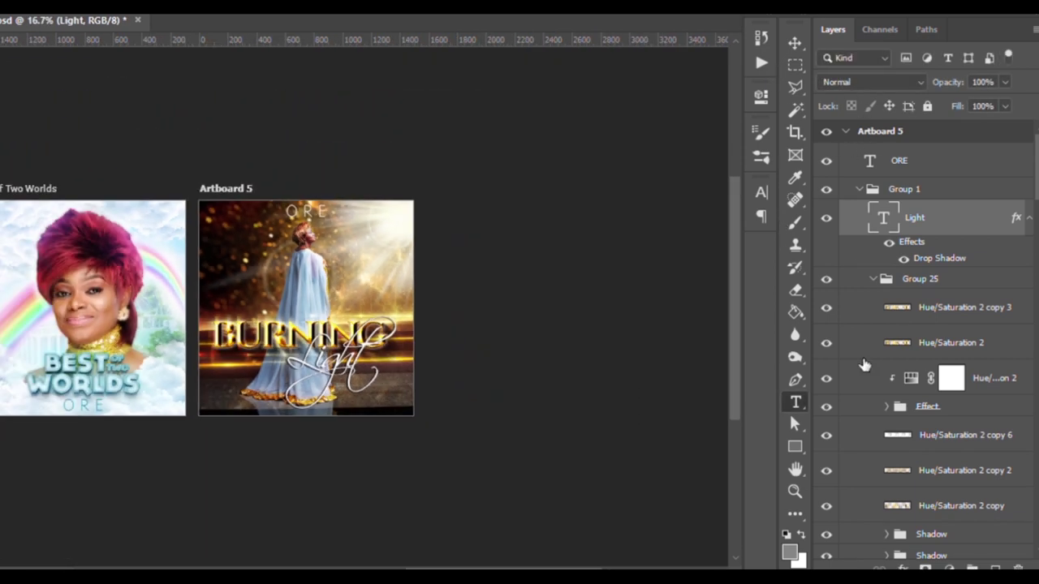
key("ctrl+plus")
key("ctrl+plus")
key("ctrl+minus")
key("ctrl+minus")
key("ctrl+minus")
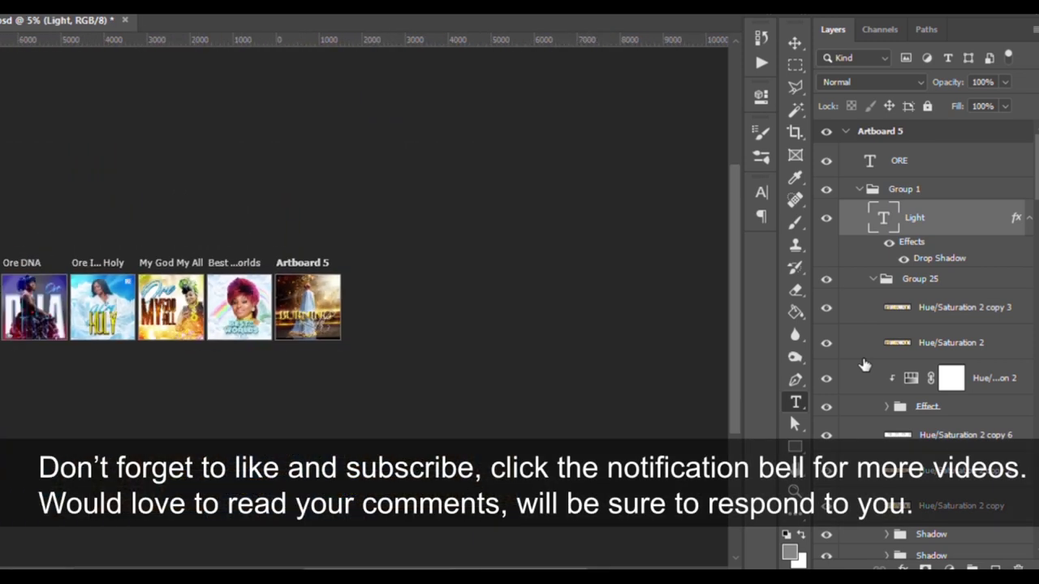
key("v")
left_click(6, 337)
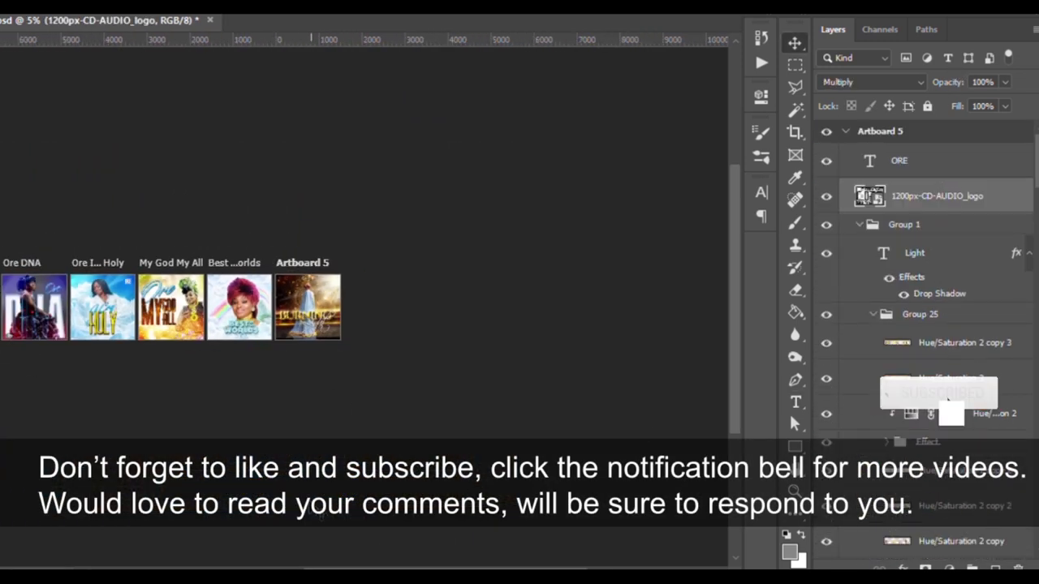
left_click(329, 322)
left_click_drag(329, 323, 550, 345)
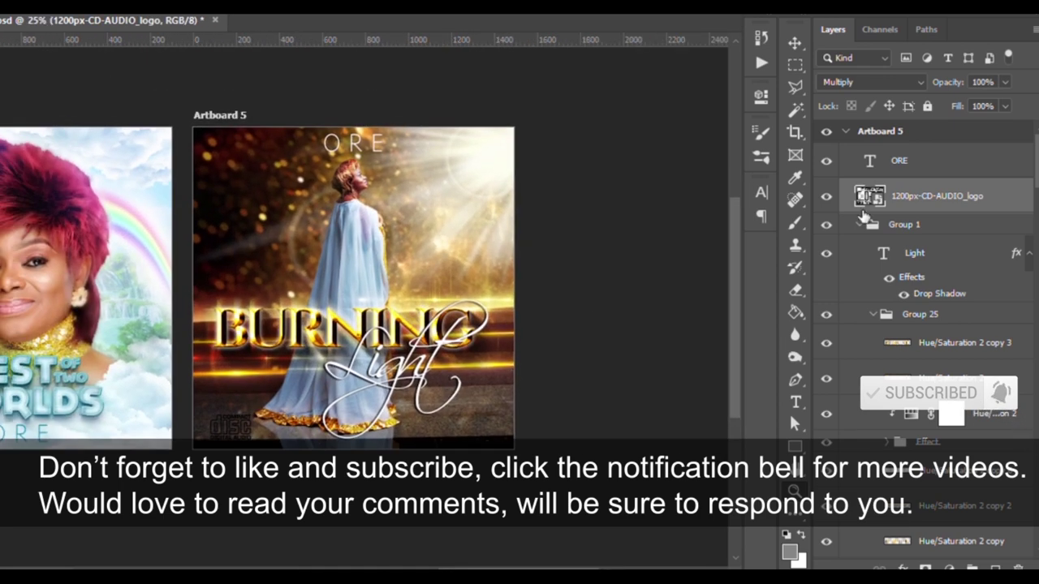
Resize the CD logo and place it in the cover's bottom-left corner.
left_click(226, 421)
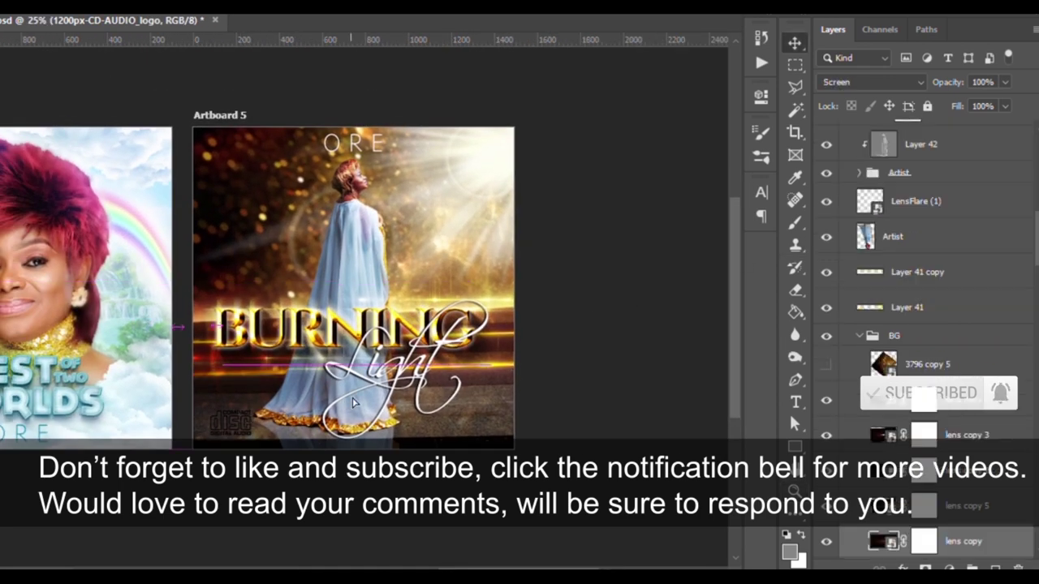
left_click(226, 421)
key("ctrl+plus")
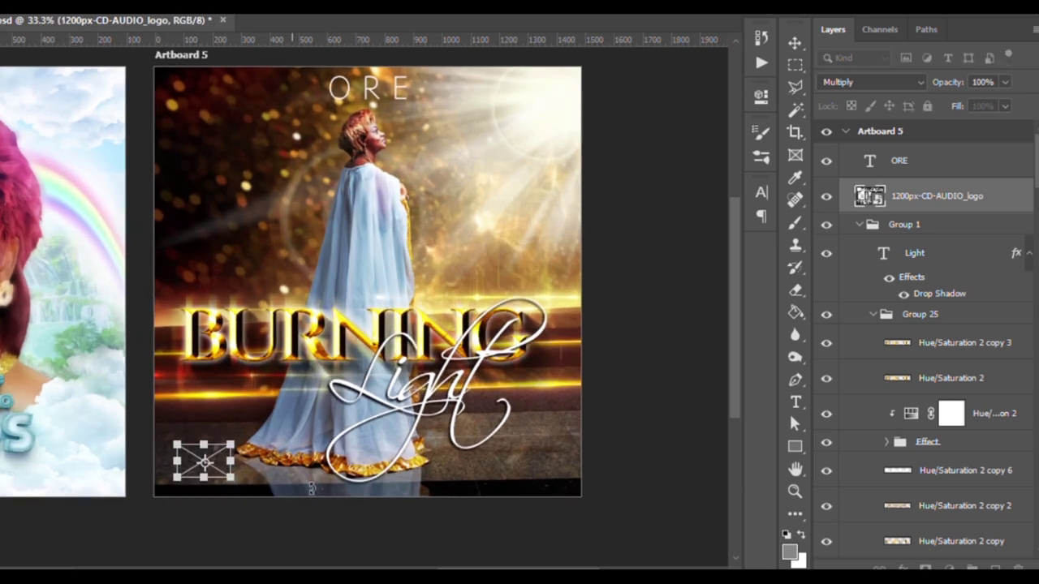
key("ctrl+plus")
key("Return")
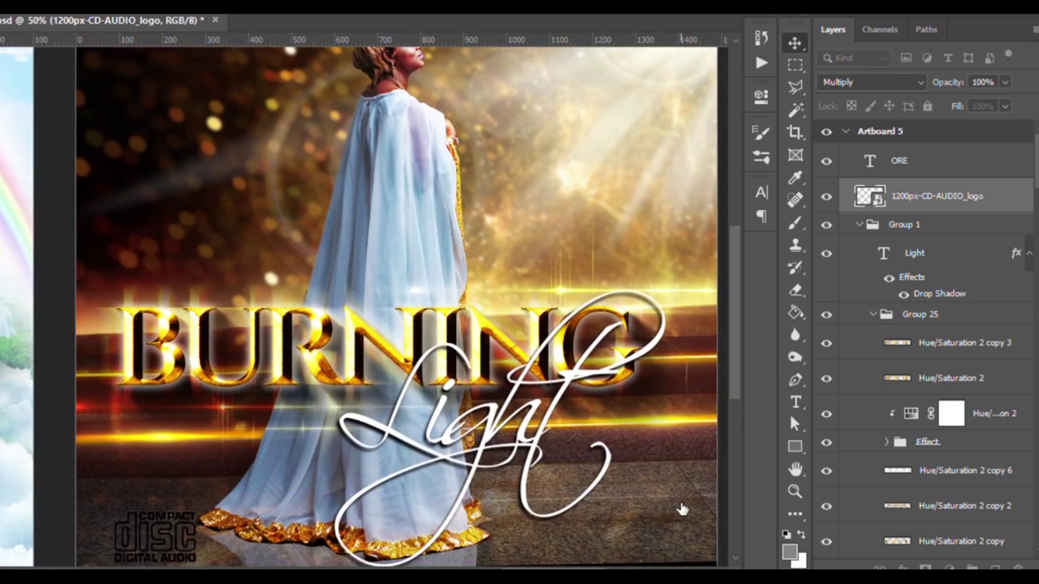
key("ctrl+minus")
key("ctrl+minus")
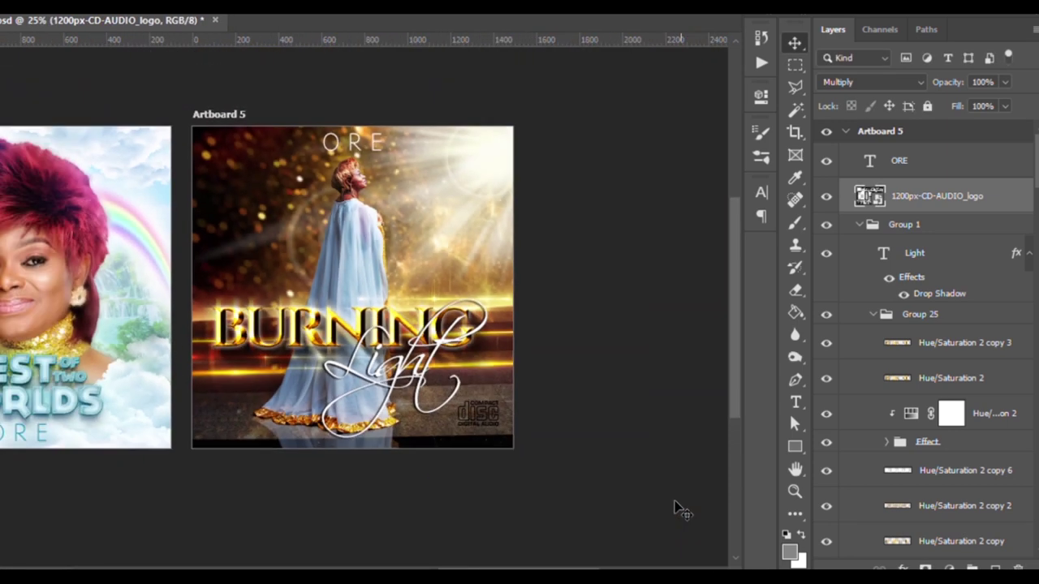
key("ctrl+z")
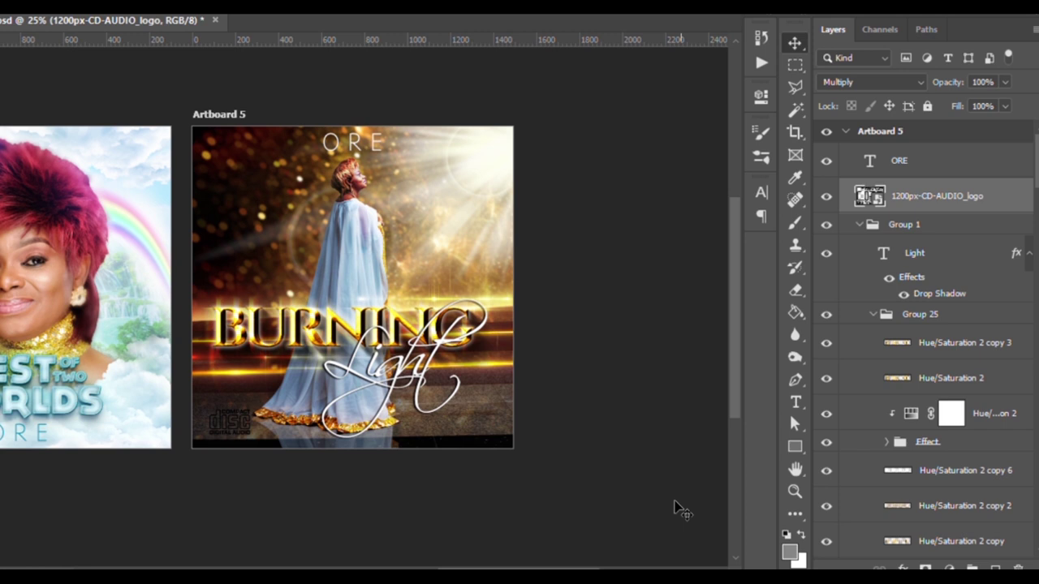
Rename Artboard 5 to 'Ore Burning Light'.
double_click(880, 131)
type("Ore Burning Light")
key("Return")
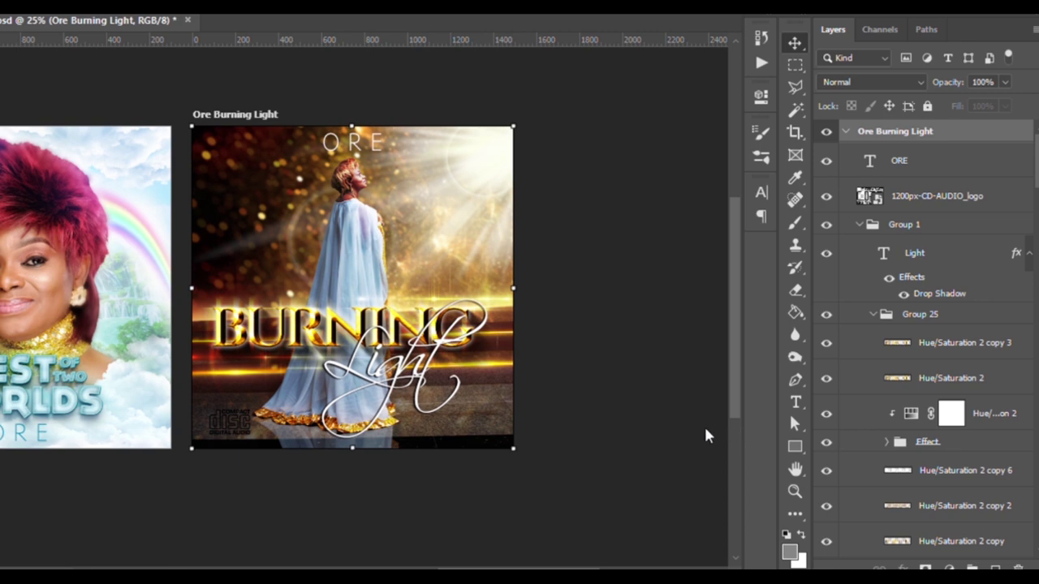
Pan across the neighbouring album covers to the Best of Two Worlds cover.
key("ctrl+minus")
scroll(714, 436, "down", 5)
key("ctrl+plus")
key("ctrl+plus")
left_click_drag(598, 391, 204, 464)
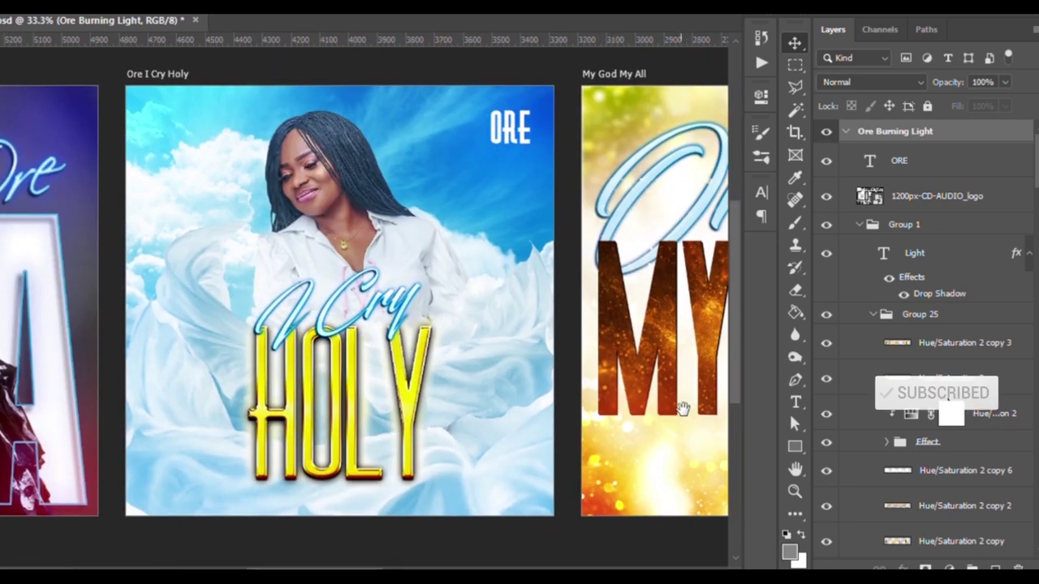
scroll(752, 344, "right", 5)
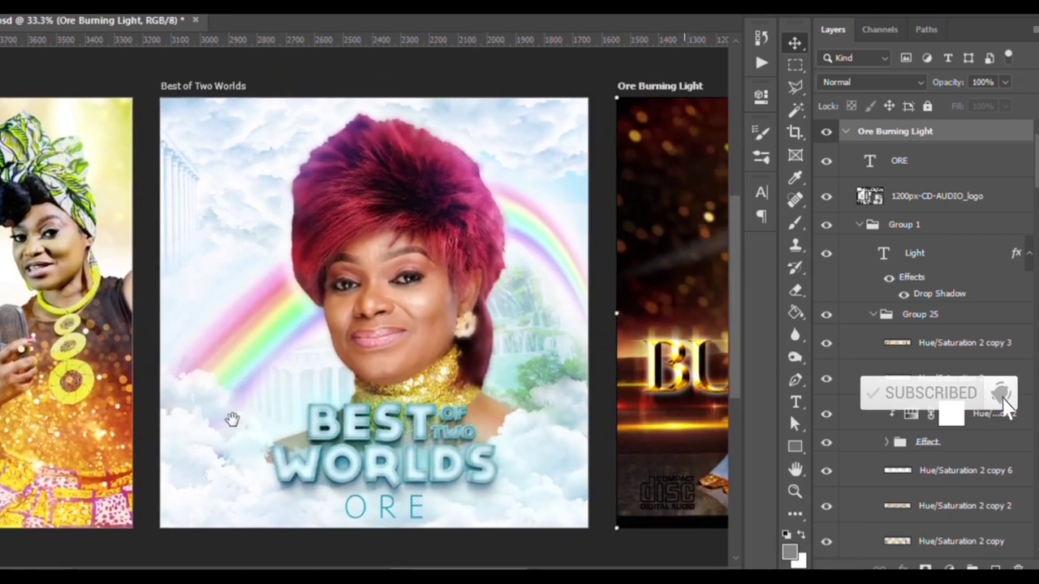
left_click_drag(747, 382, 232, 420)
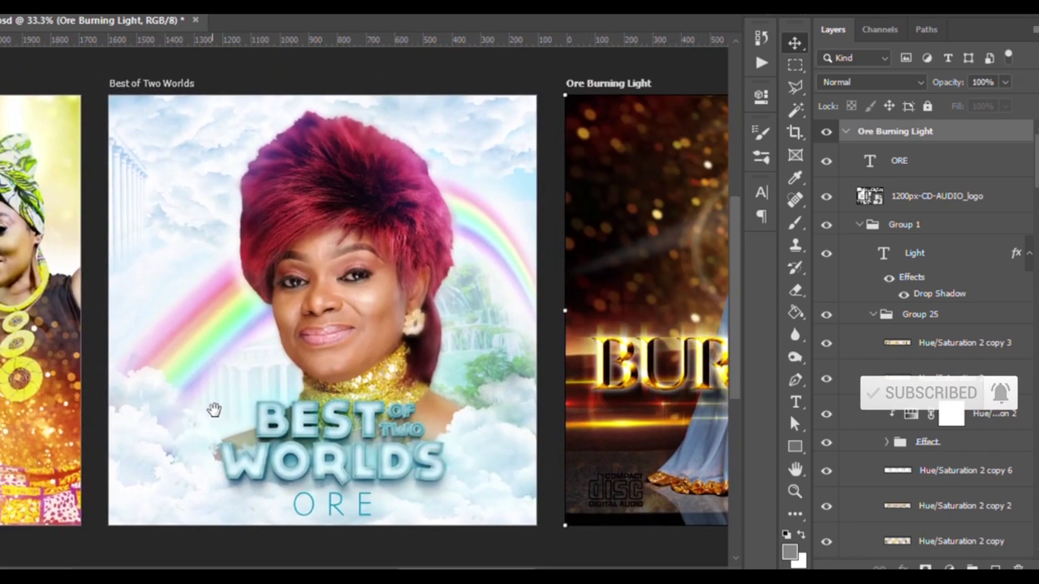